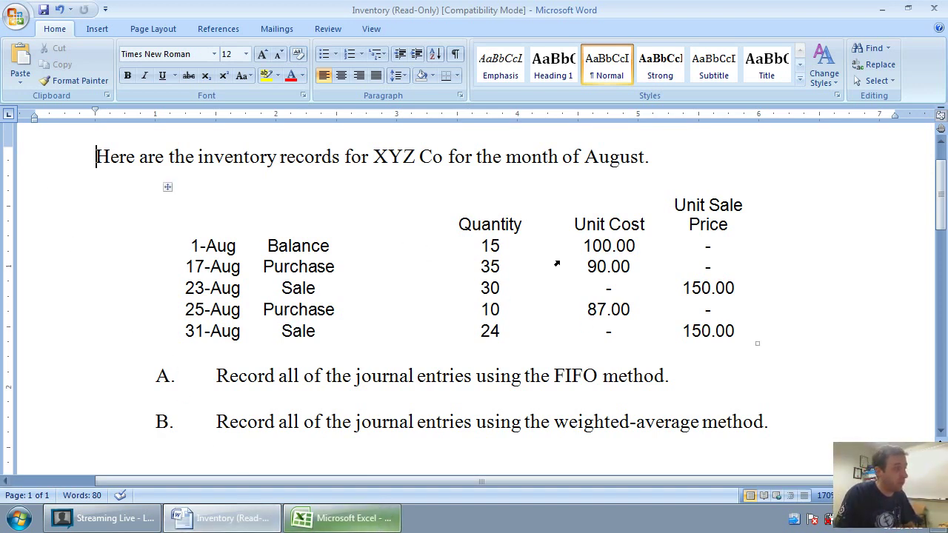
- Enter the 1-Aug opening inventory in H3:J3: 15 units at 100, totalling 1,500
left_click(374, 520)
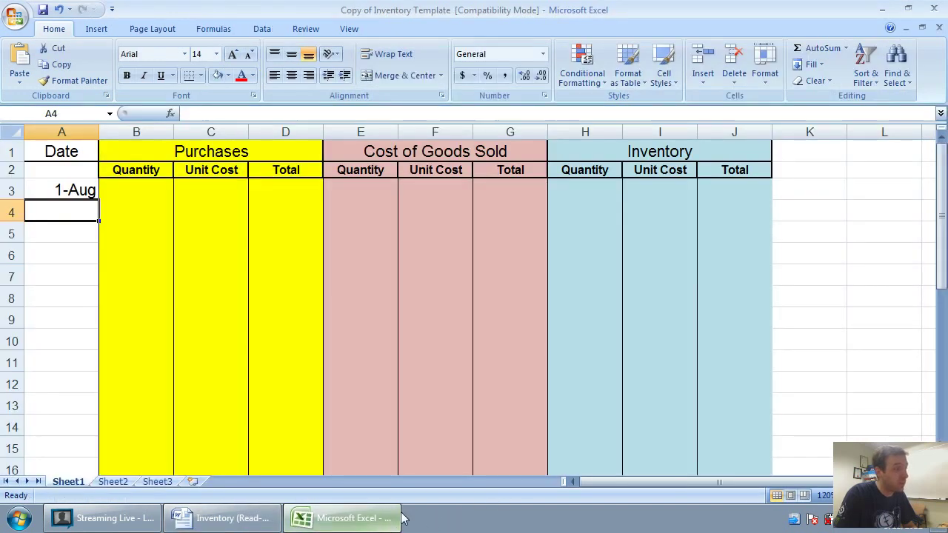
left_click(148, 190)
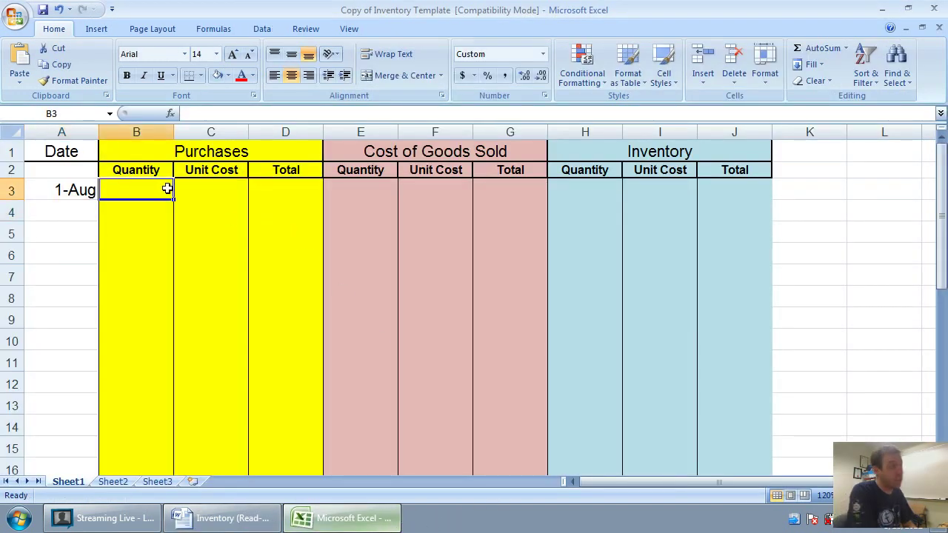
key("Tab")
key("Tab")
key("Tab")
key("Tab")
key("Tab")
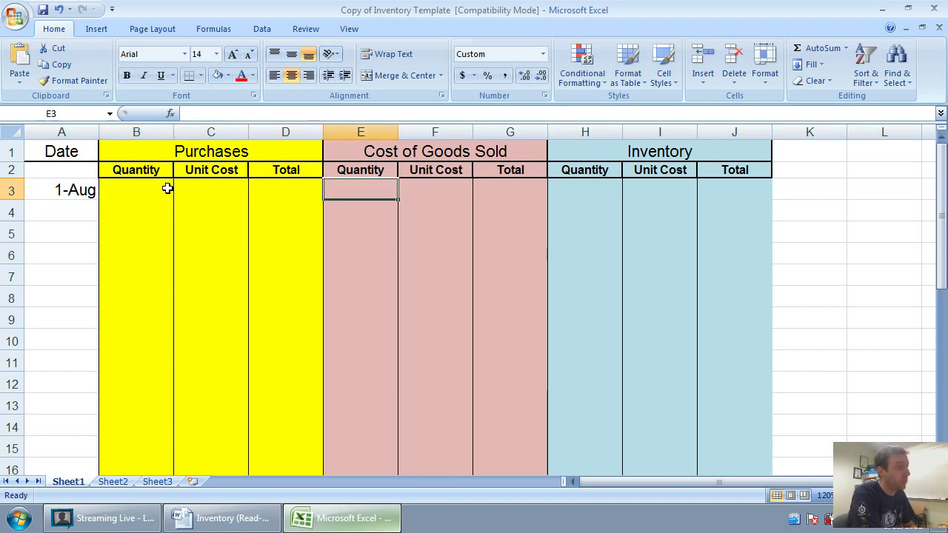
key("Tab")
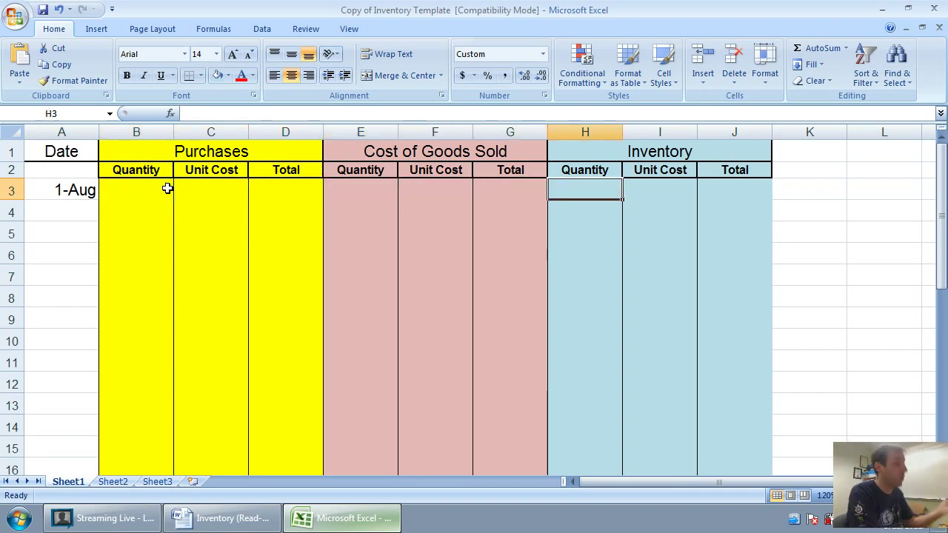
type("15")
key("Tab")
type("100")
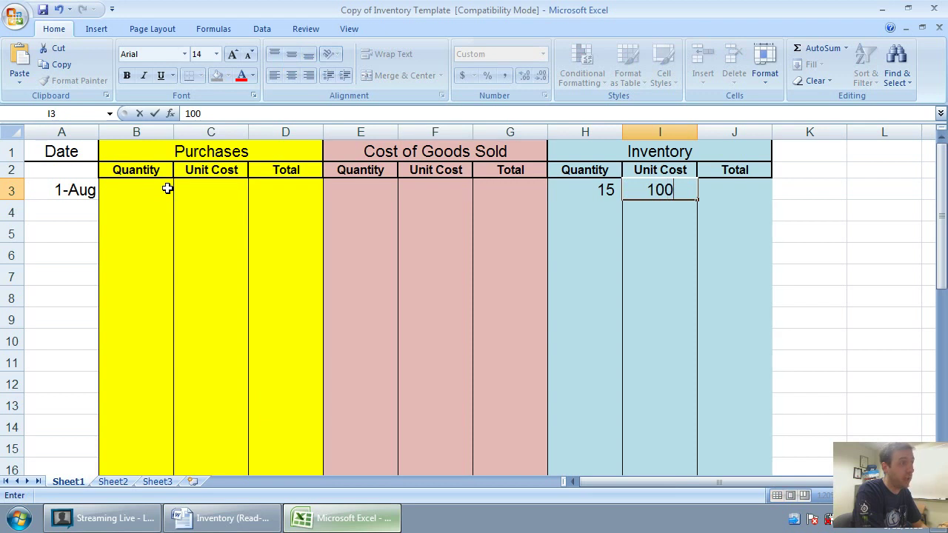
key("Tab")
type("1500")
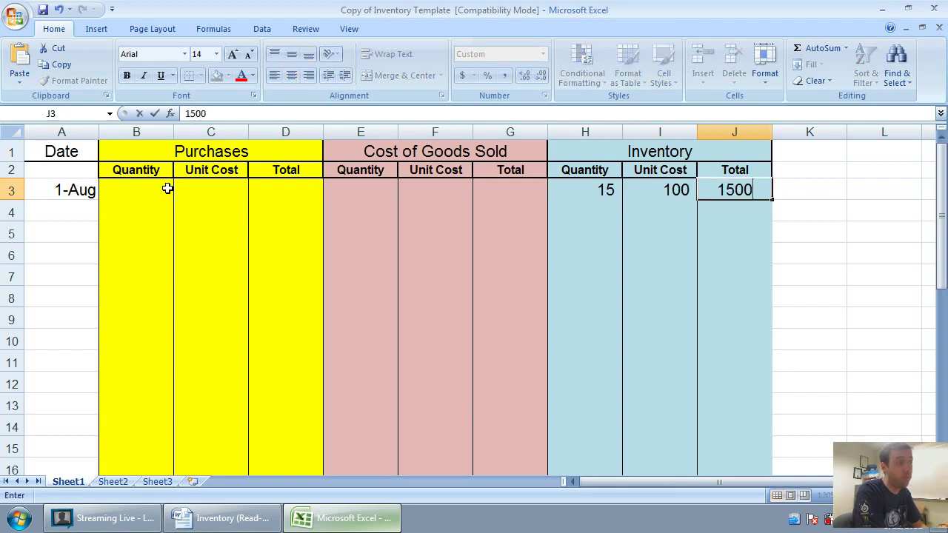
key("Return")
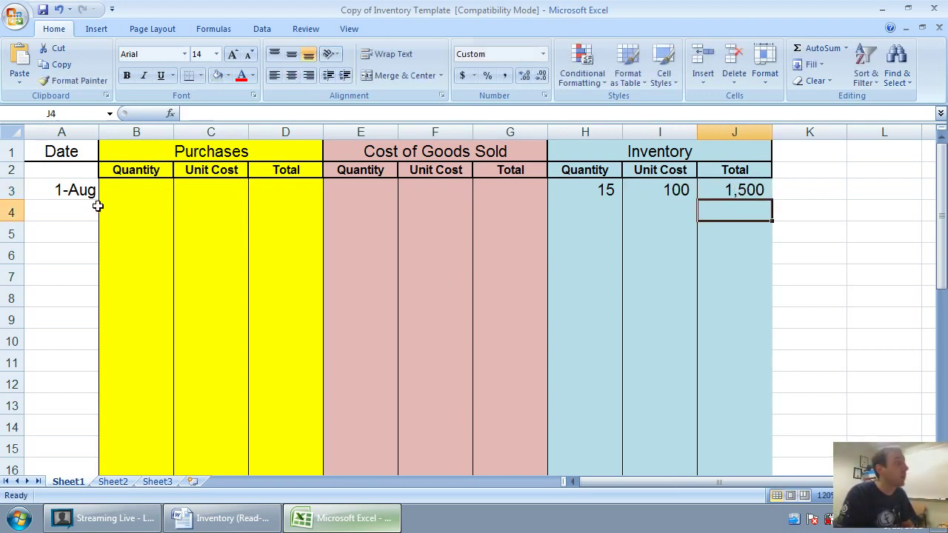
- Add a bottom border under the 1-Aug row of the table
left_click_drag(82, 185, 721, 185)
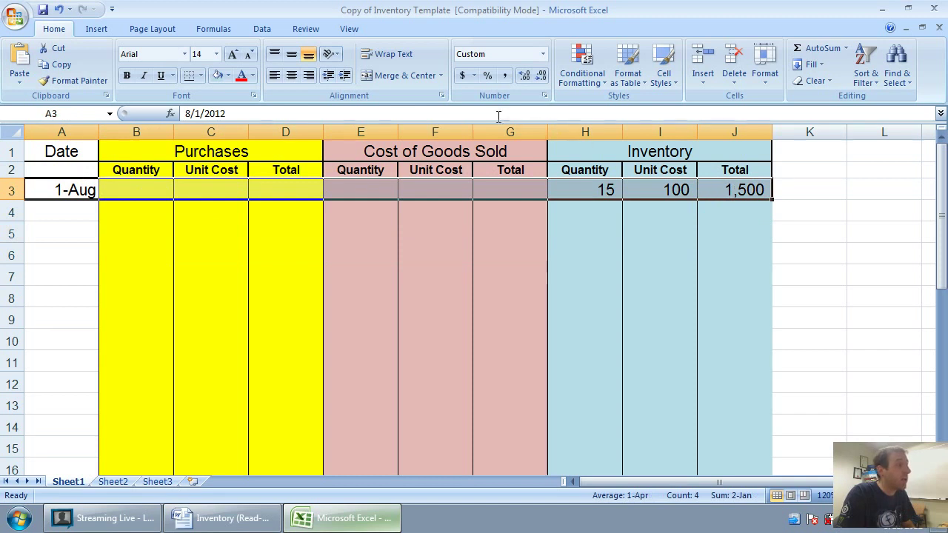
left_click(188, 74)
left_click(296, 257)
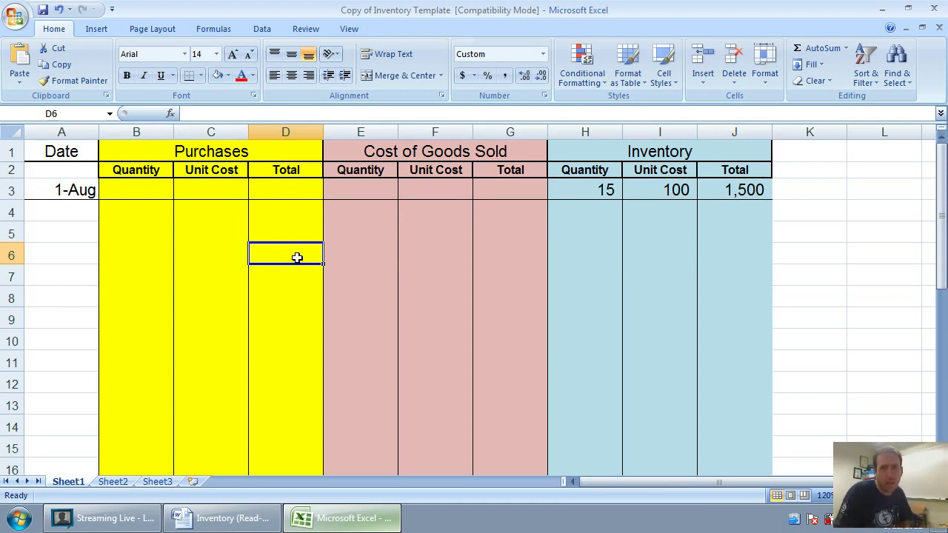
- Check the Word records and enter 17-Aug as the date in A4
left_click(74, 211)
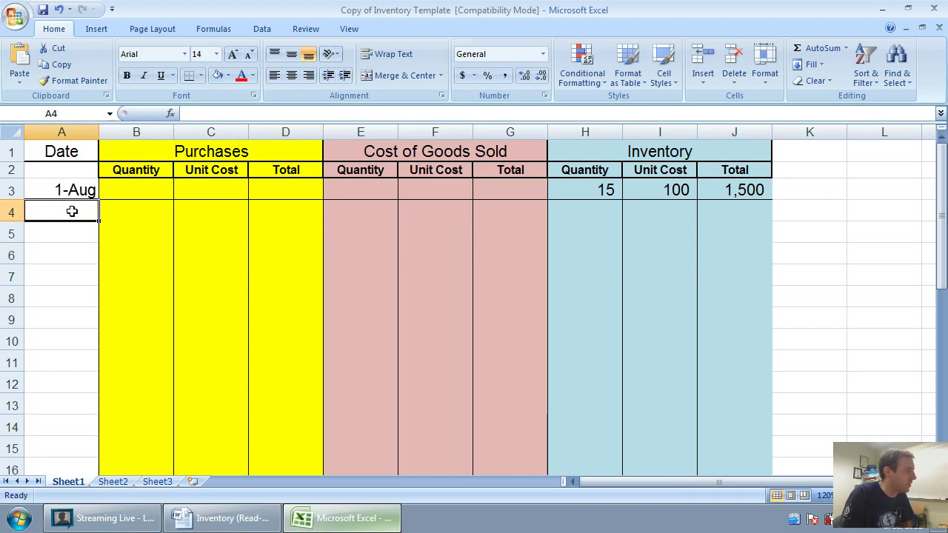
left_click(222, 518)
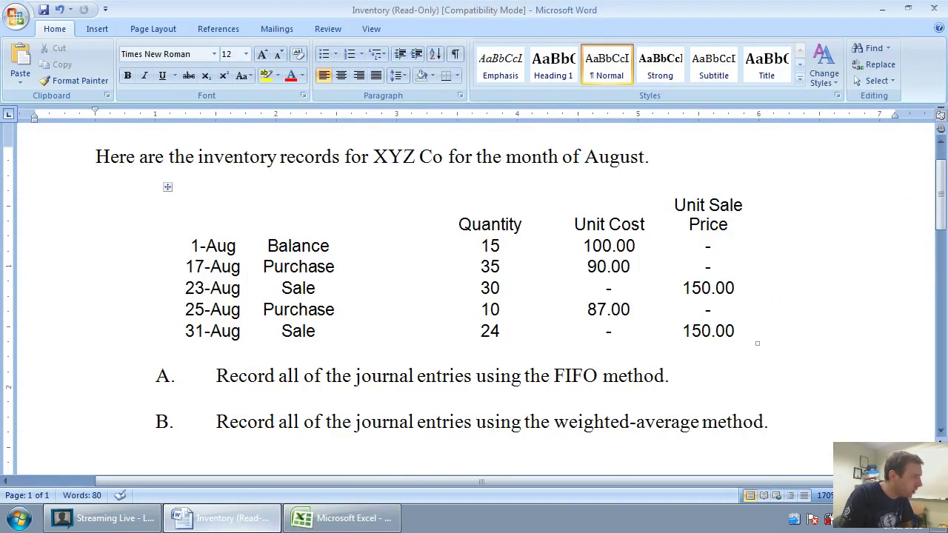
key("alt+Tab")
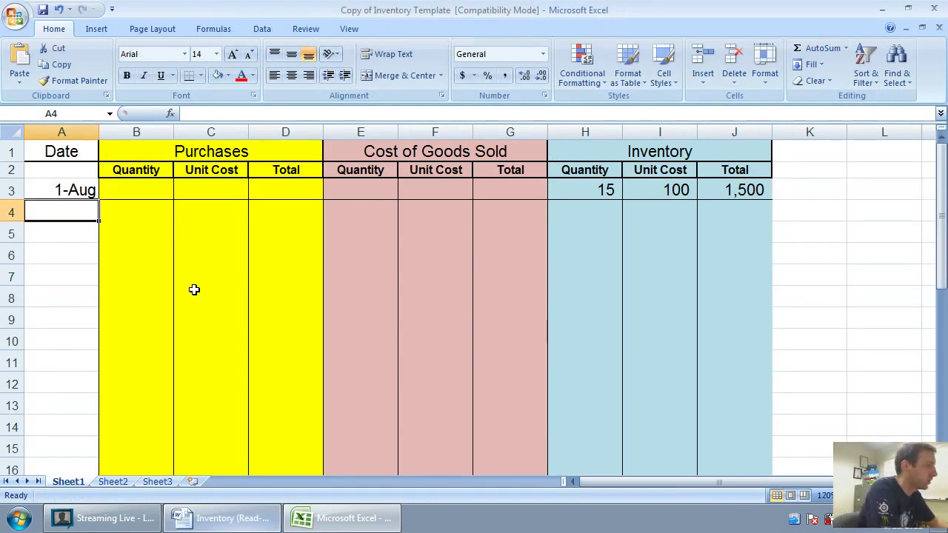
type("SA")
key("BackSpace")
key("BackSpace")
type("Aug ")
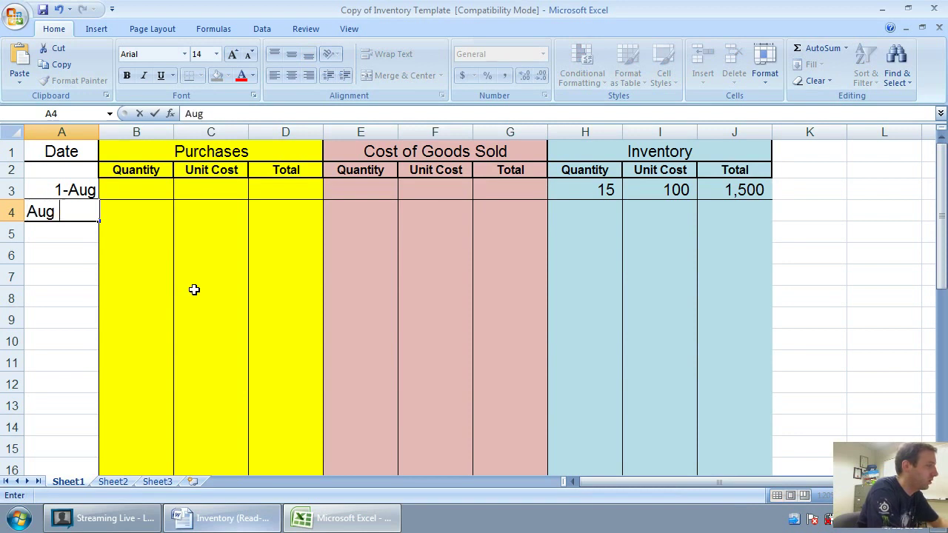
type("17")
key("Tab")
key("Tab")
key("shift+Tab")
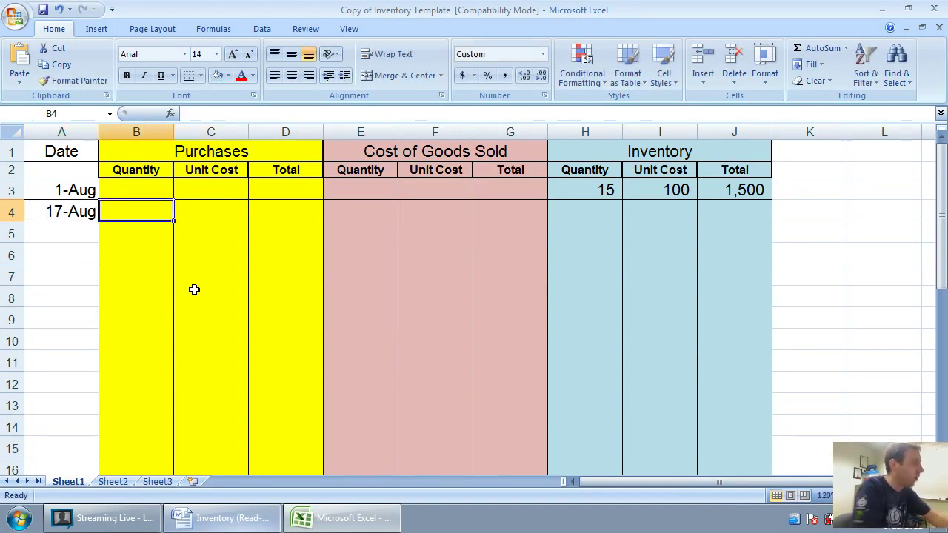
left_click(326, 519)
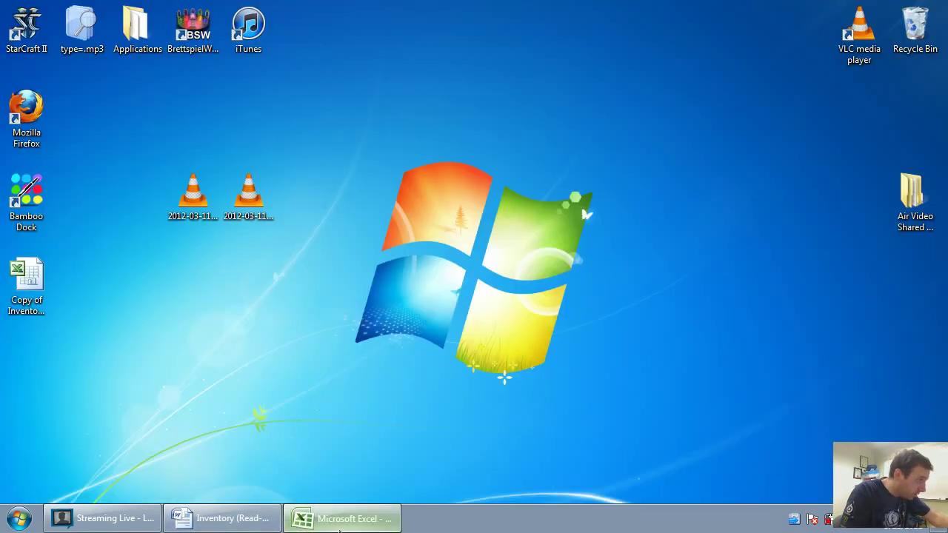
left_click(304, 518)
left_click(238, 523)
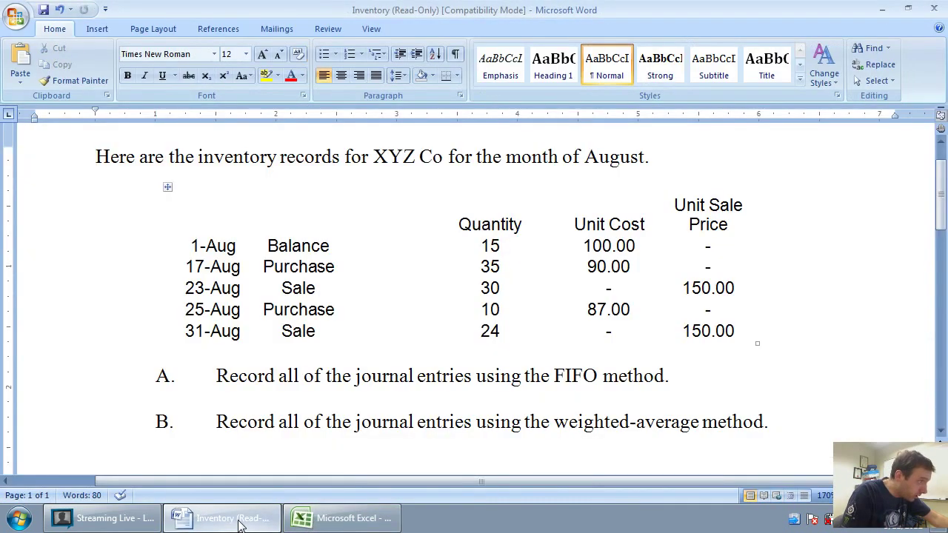
key("alt+Tab")
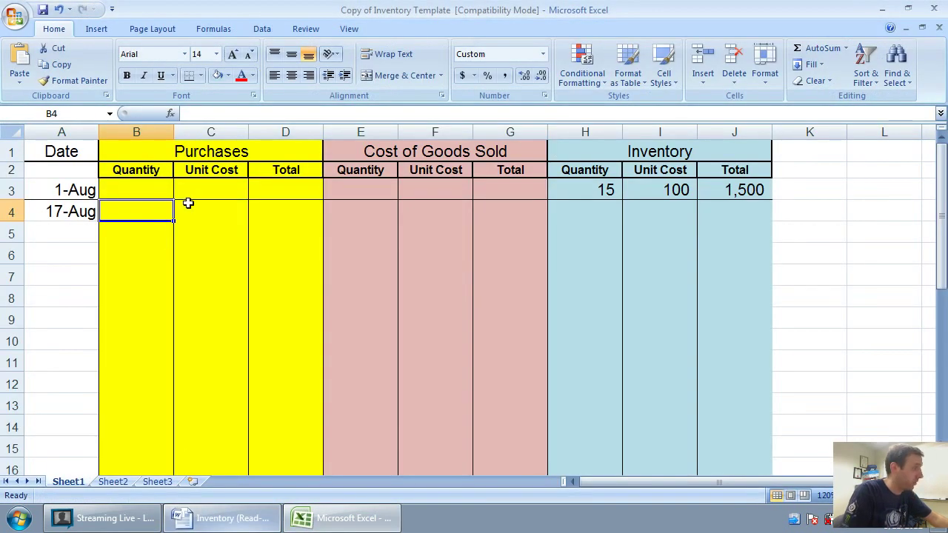
- Record the purchase of 35 units at 90 with total formula =B4*C4 (3,150)
type("35")
key("Tab")
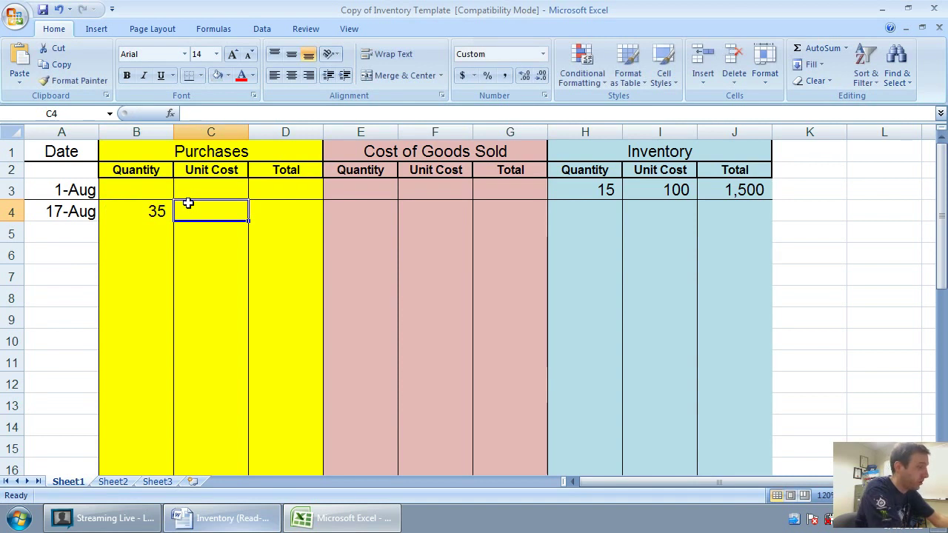
type("90")
key("Tab")
type("=")
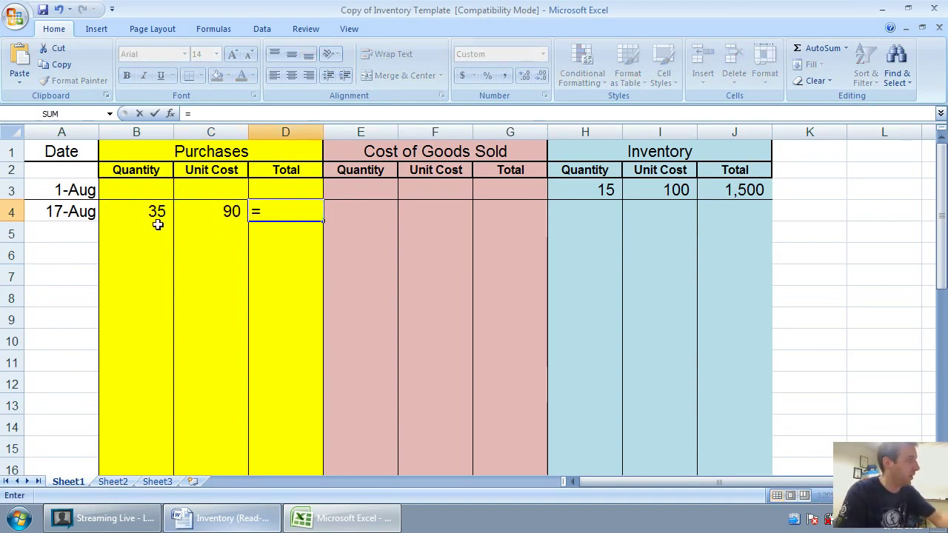
left_click(157, 217)
type("*")
left_click(237, 216)
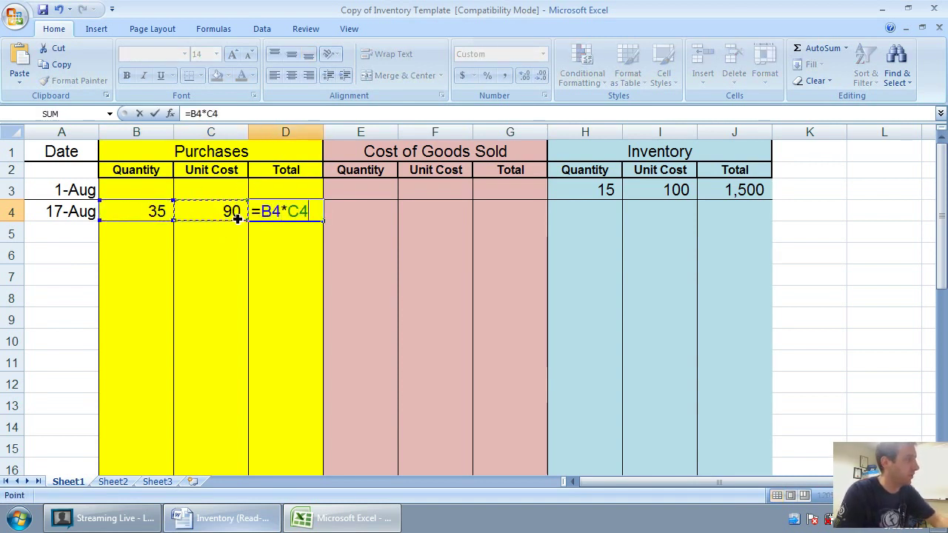
key("Return")
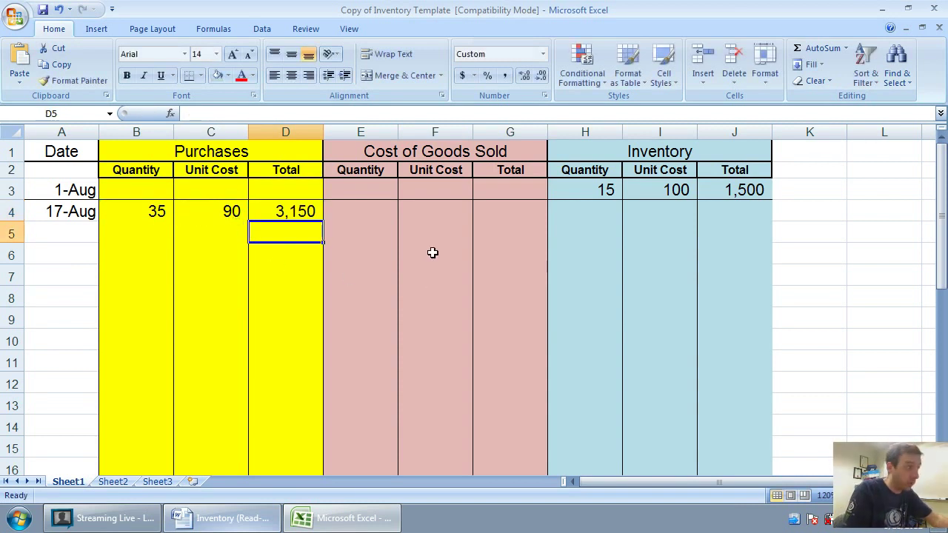
- Enter the first 17-Aug inventory layer in H4:J4: 15 units at 100, totalling 1,500
left_click(584, 211)
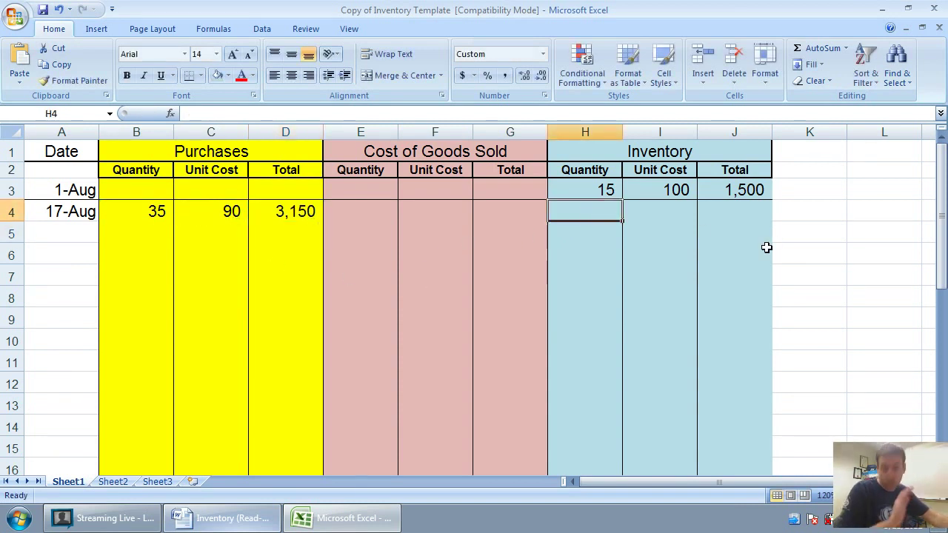
type("15")
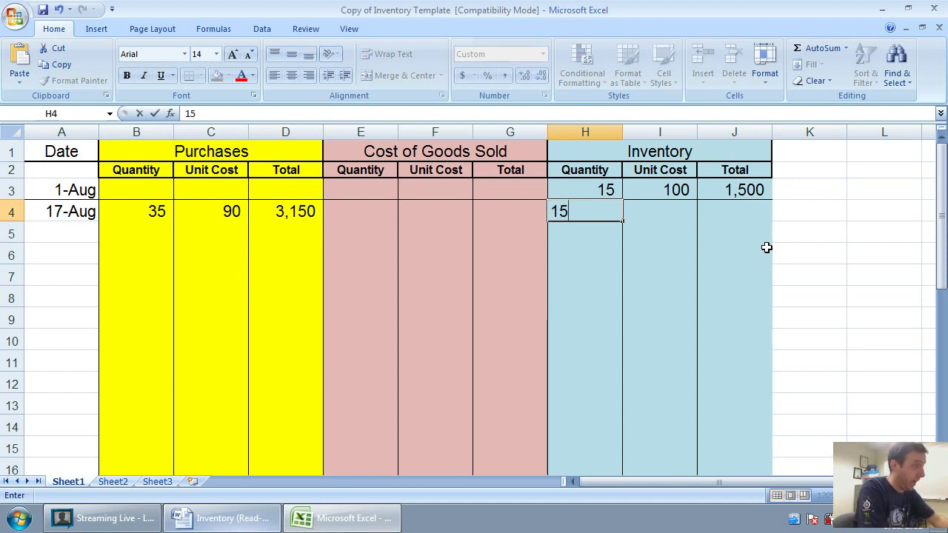
key("Tab")
type("100")
key("Tab")
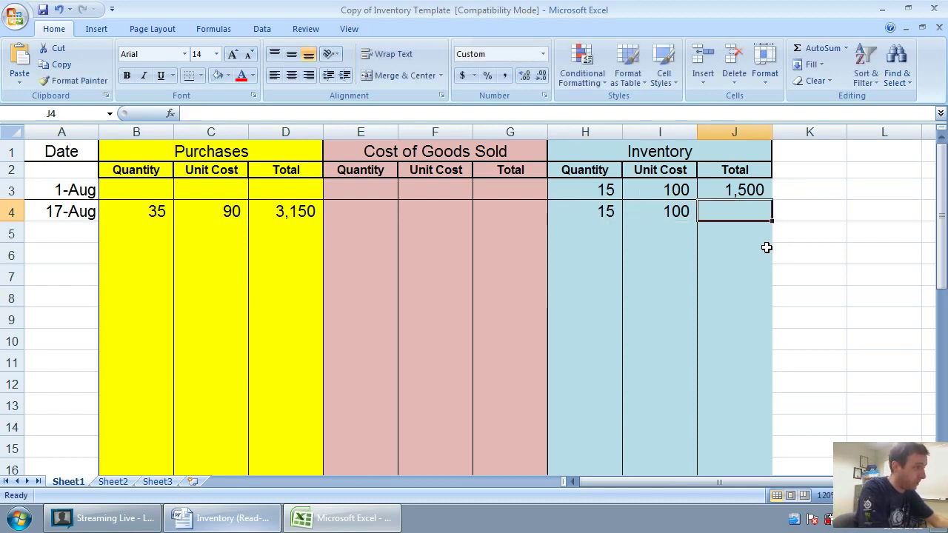
type("1500")
key("Return")
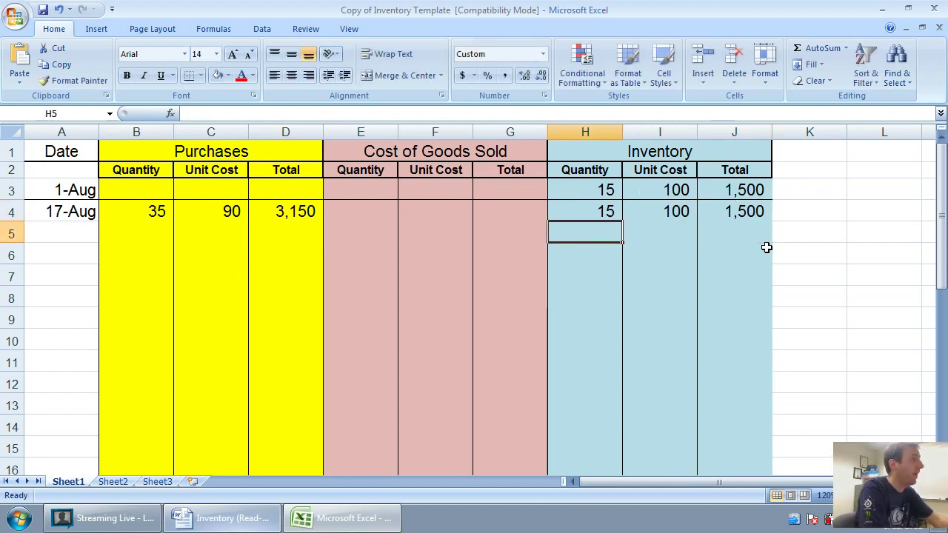
- Enter the second layer in row 5: 35 units at 90, total =H5*I5 (3,150)
type("35")
key("Tab")
type("90")
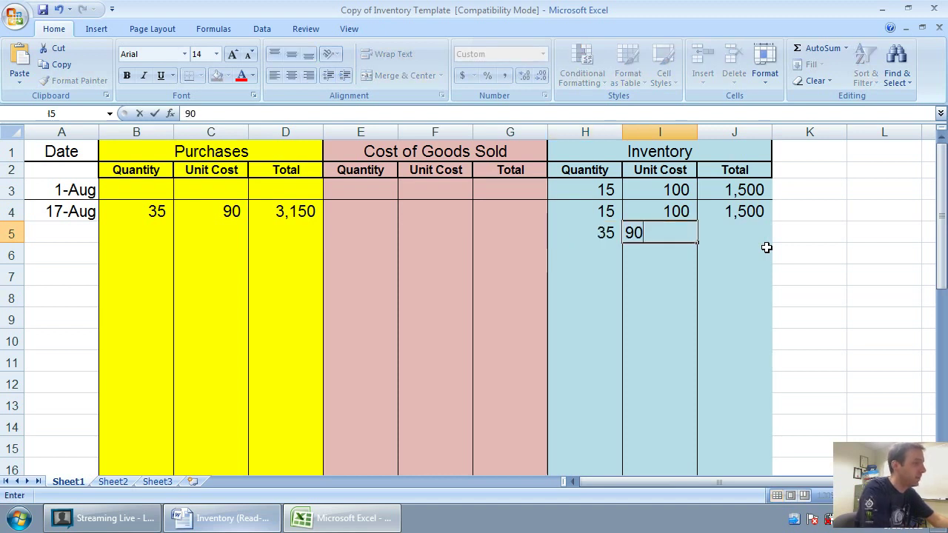
key("Tab")
type("=")
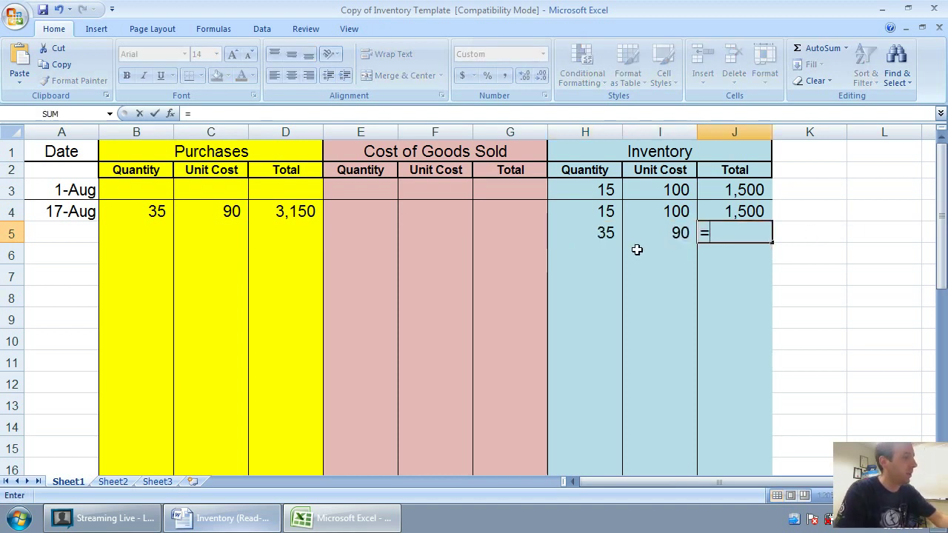
left_click(604, 234)
type("*")
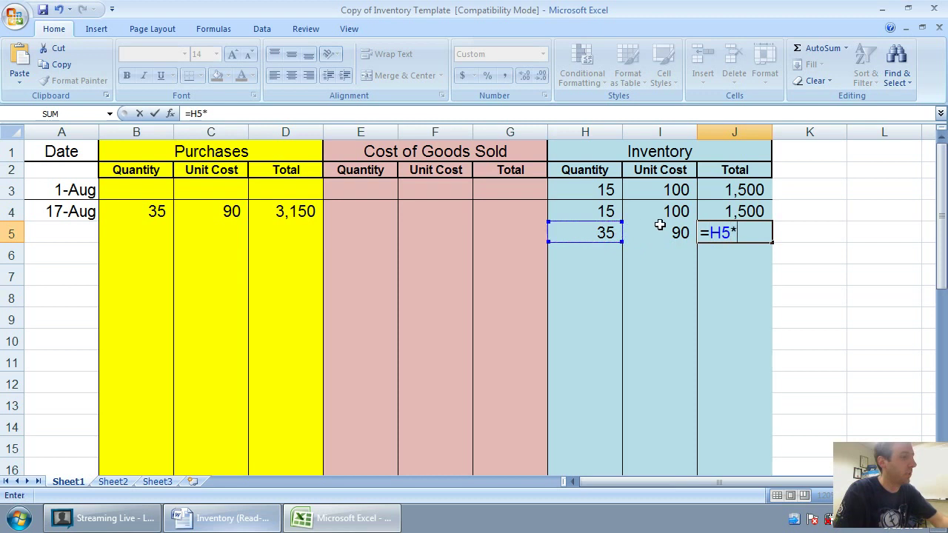
left_click(667, 233)
key("Return")
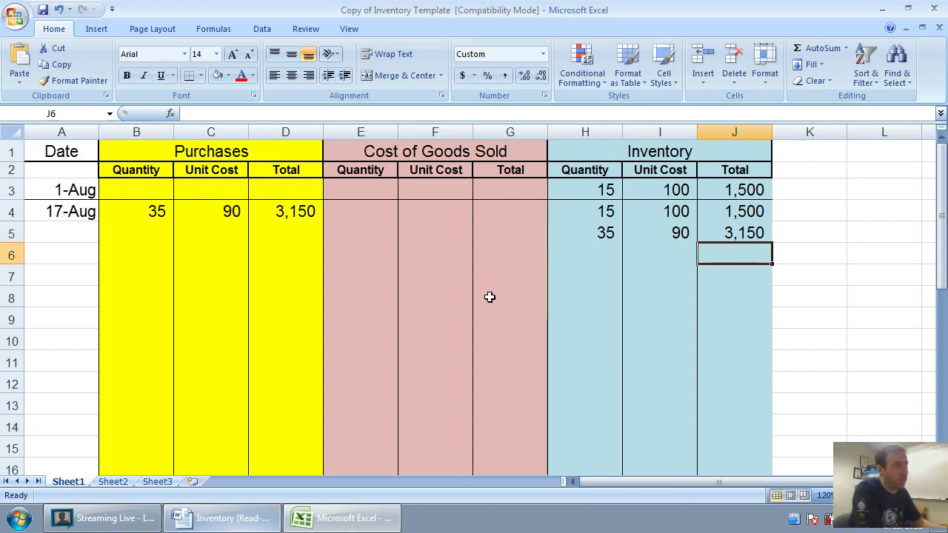
- Underline the 35 in H5 and the 3,150 in J5
key("Left")
key("Left")
key("Up")
key("ctrl+u")
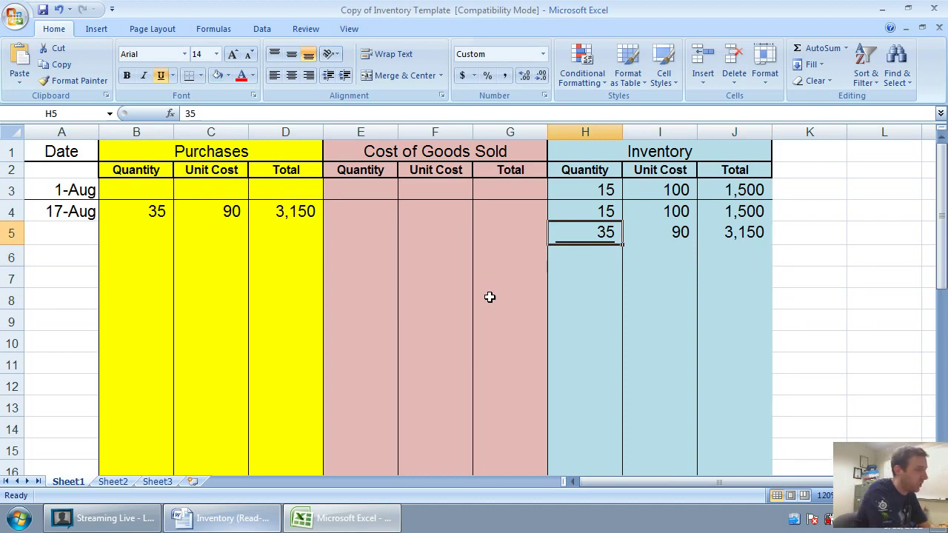
key("Right")
key("Right")
key("ctrl+u")
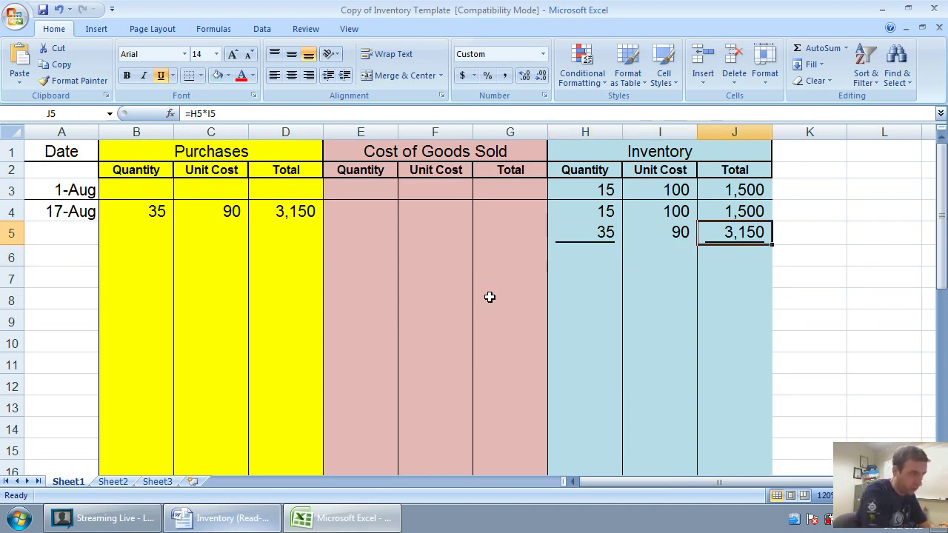
- Enter =H4+H5 in H6 for a 50-unit quantity subtotal
key("Down")
key("Left")
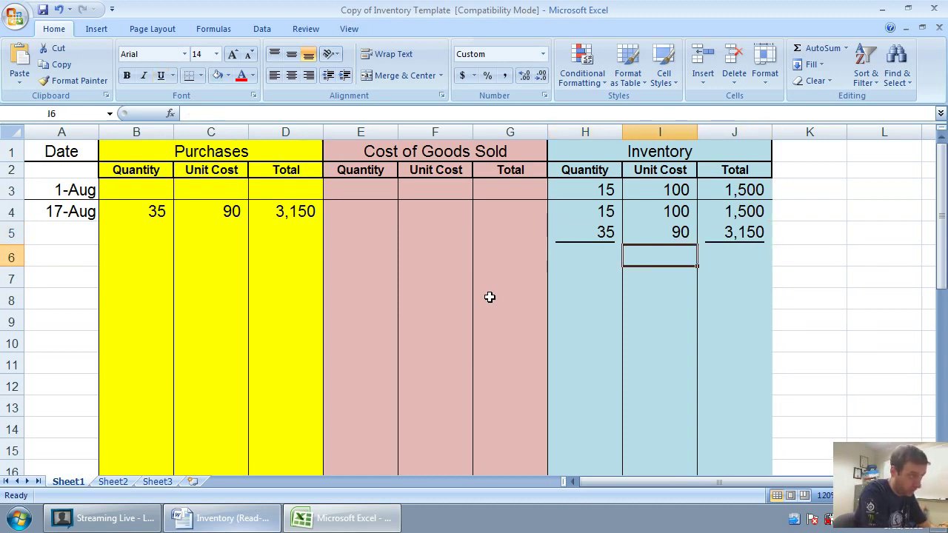
key("Left")
type("=")
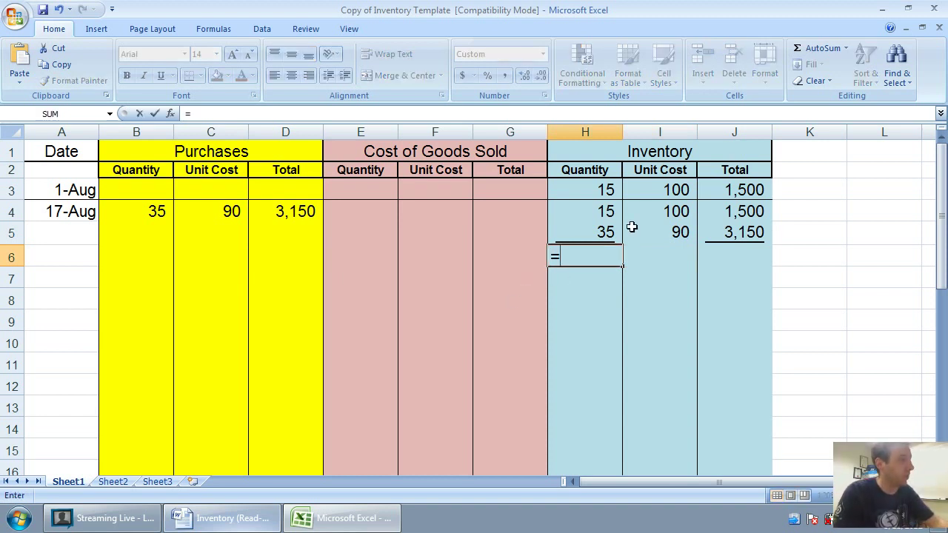
left_click(605, 211)
type("+")
left_click(605, 231)
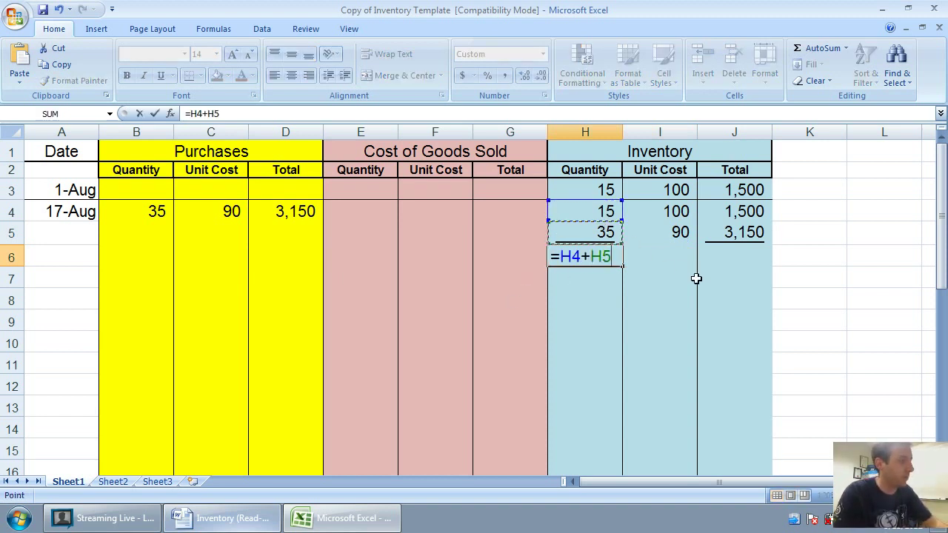
key("Return")
- Enter =J4+J5 in J6 for a 4,650 total value subtotal
left_click(737, 249)
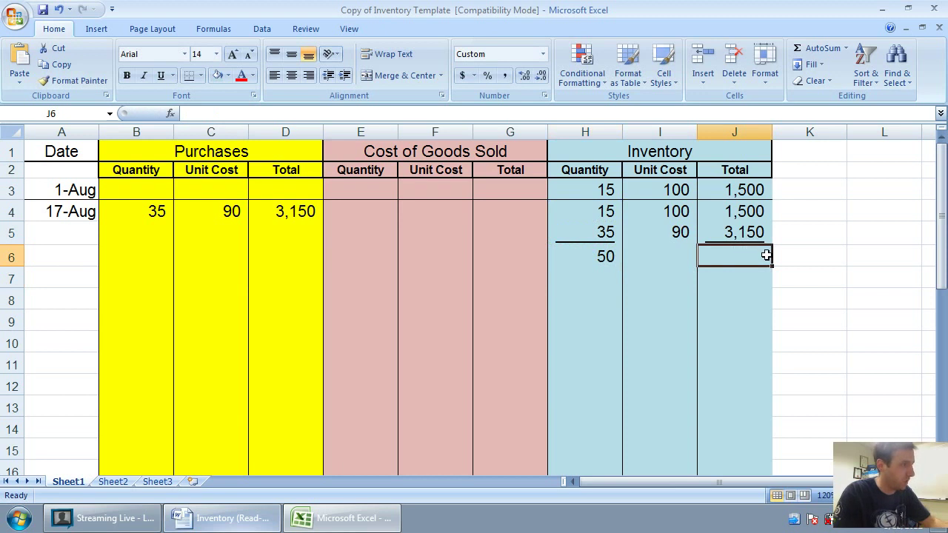
type("=")
left_click(732, 212)
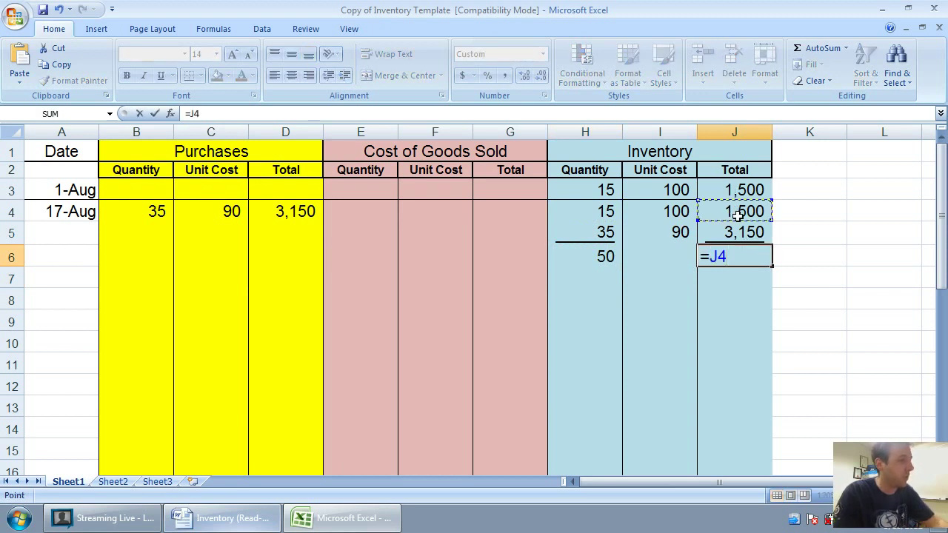
type("+")
left_click(733, 233)
key("Return")
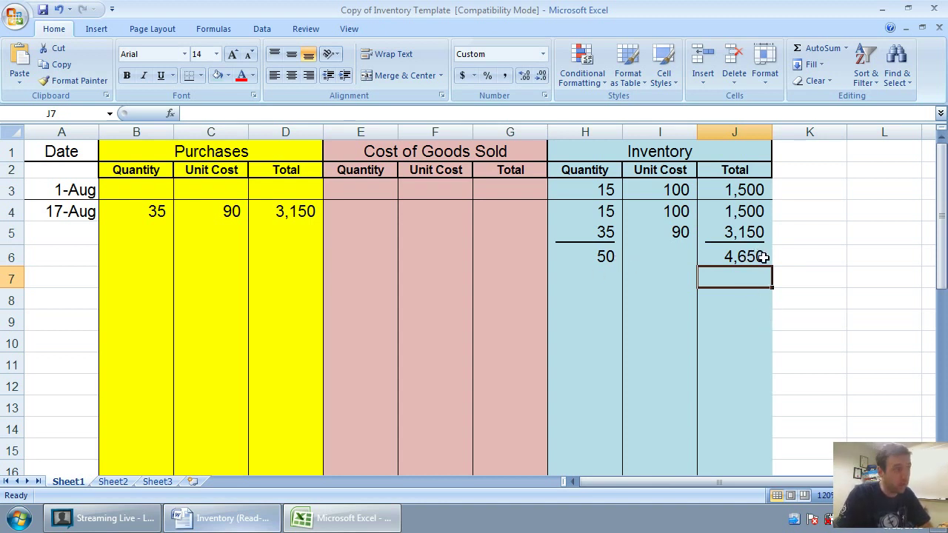
- Review the quantities and unit costs in H4:I5 before working out I6's average cost
left_click(667, 257)
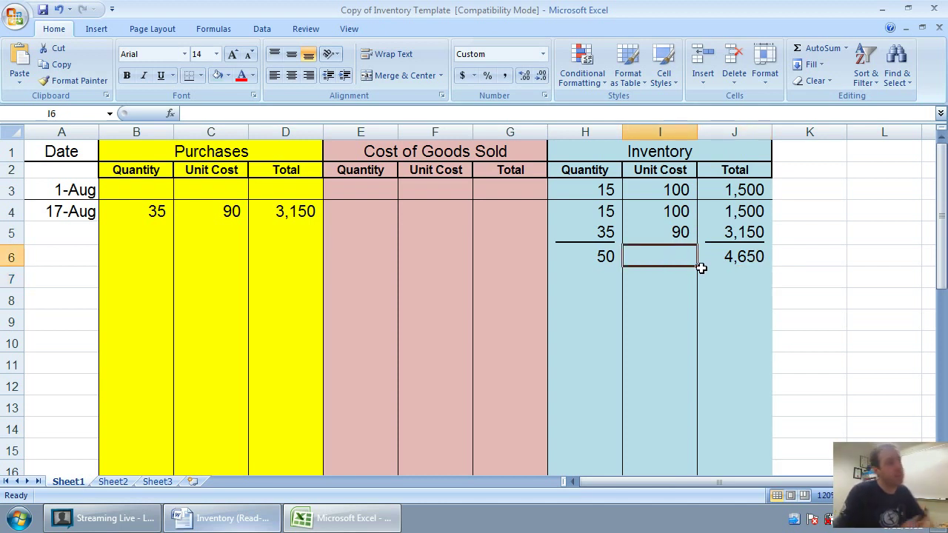
left_click(675, 215)
left_click(683, 231)
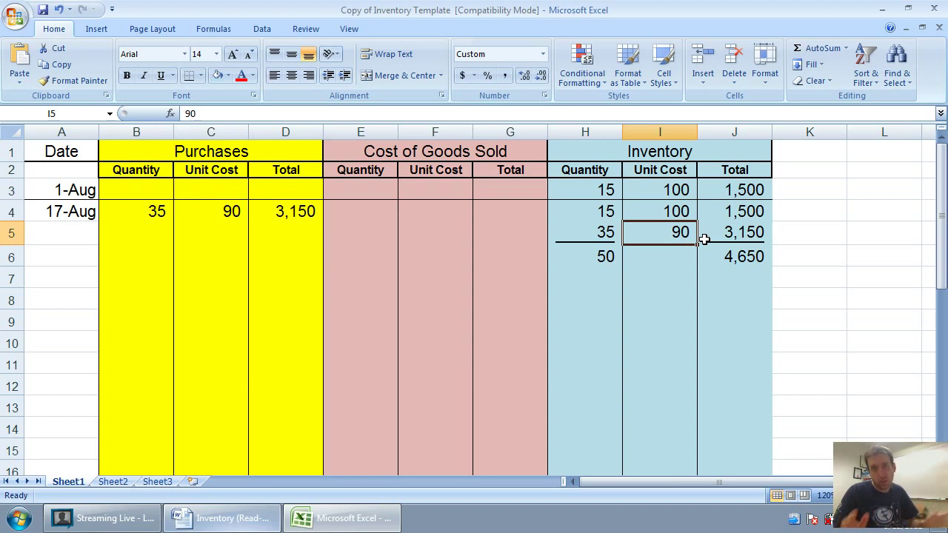
left_click(604, 232)
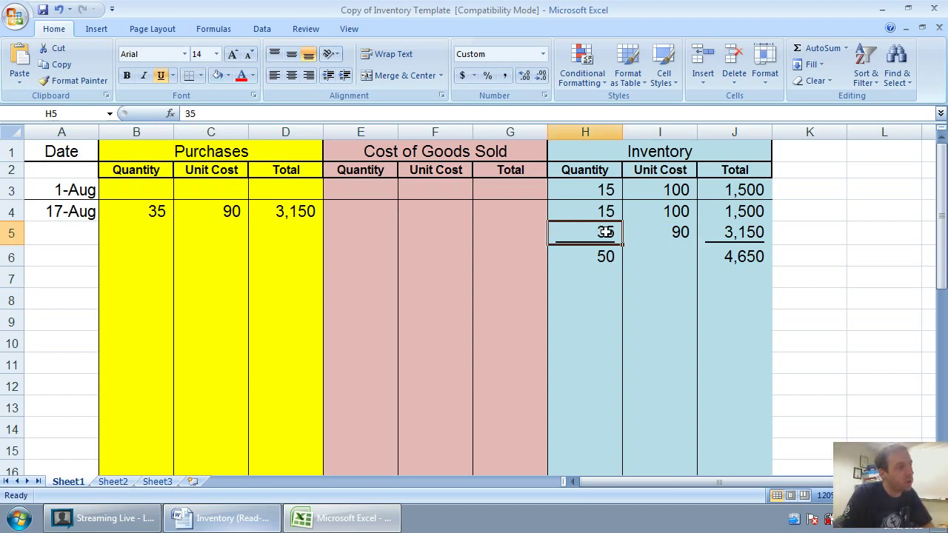
left_click(673, 238)
left_click(605, 213)
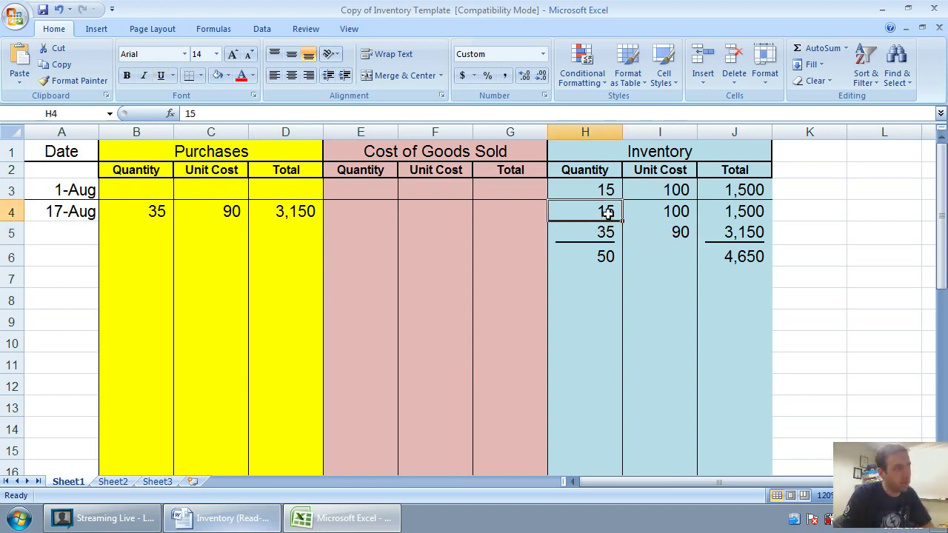
left_click(683, 214)
left_click(682, 234)
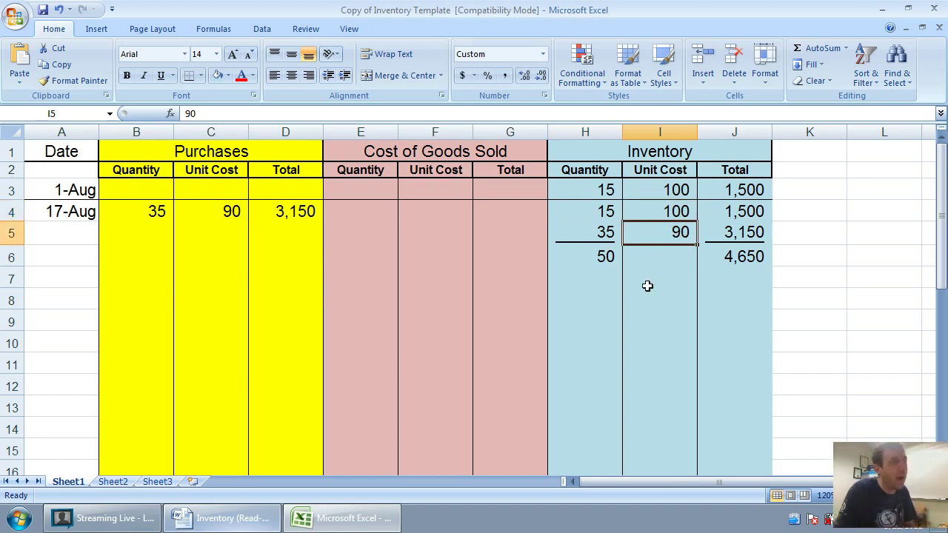
left_click(679, 255)
- Discard the stray entry and put =4650/50 in I6, giving an average cost of 93
type("-")
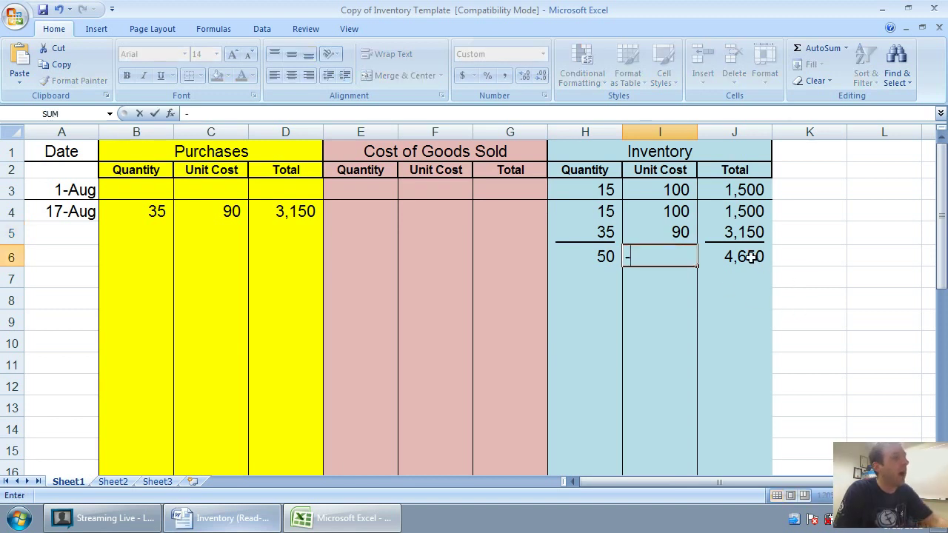
left_click(755, 258)
key("Escape")
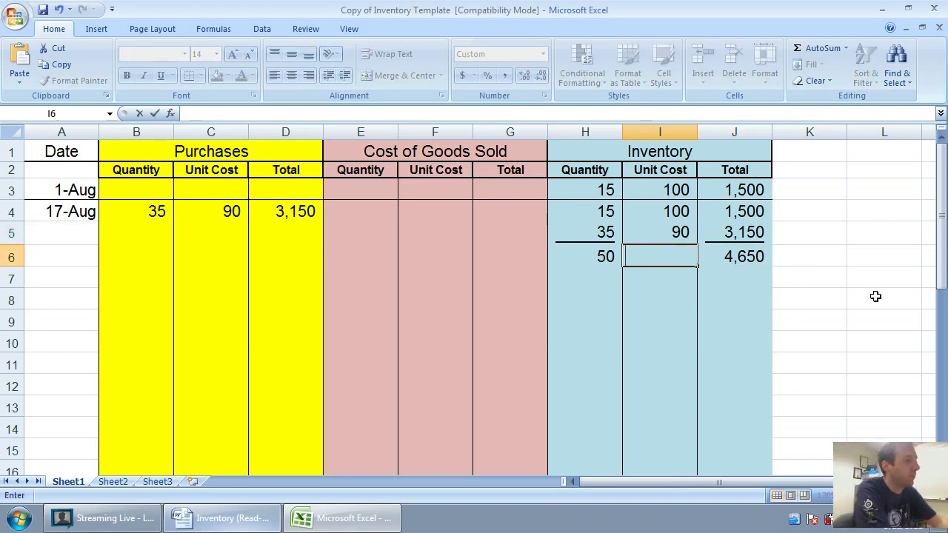
type("=")
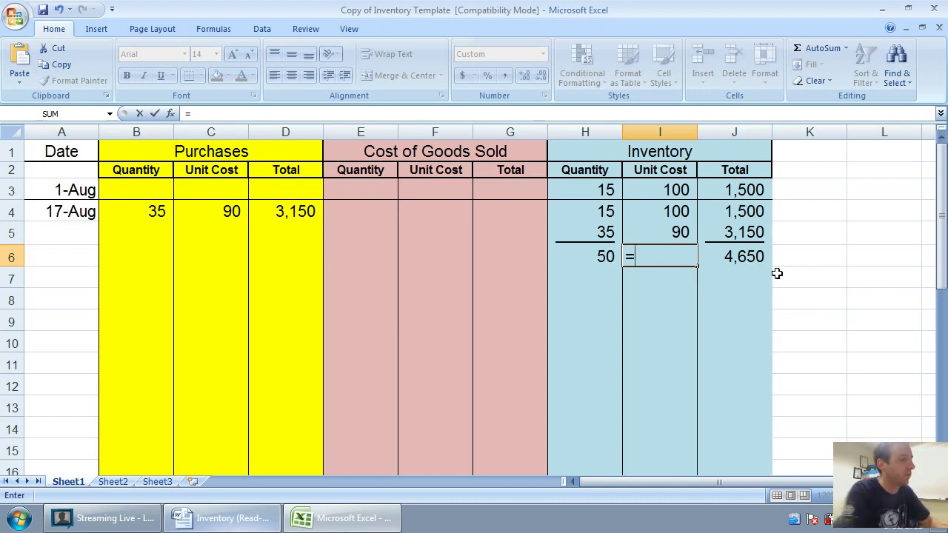
type("4650/50")
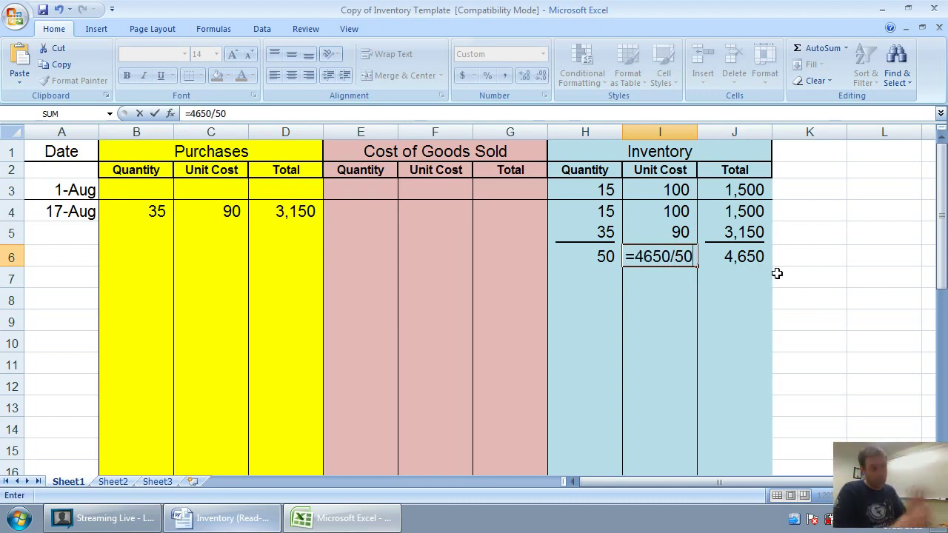
key("Return")
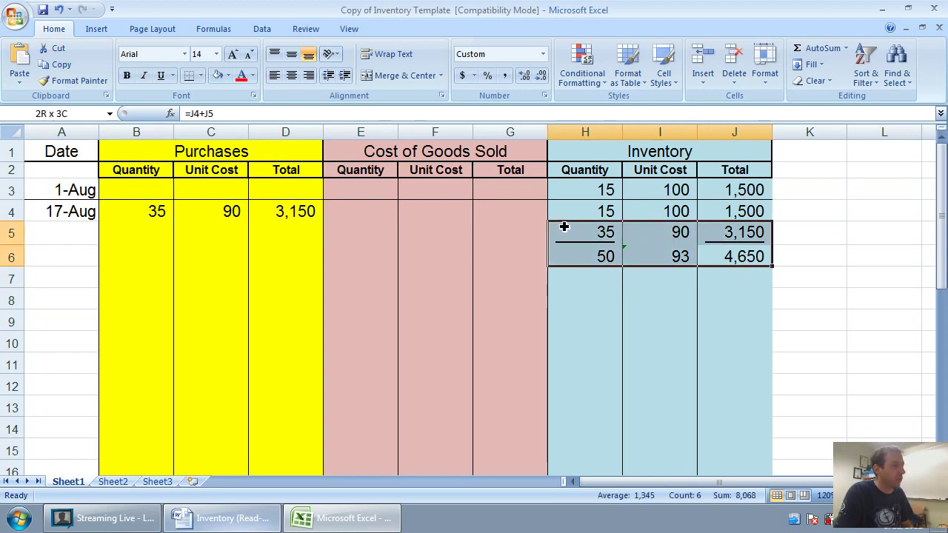
- Apply a bottom border beneath A6:J6, the 17-Aug balance row
left_click_drag(564, 227, 62, 255)
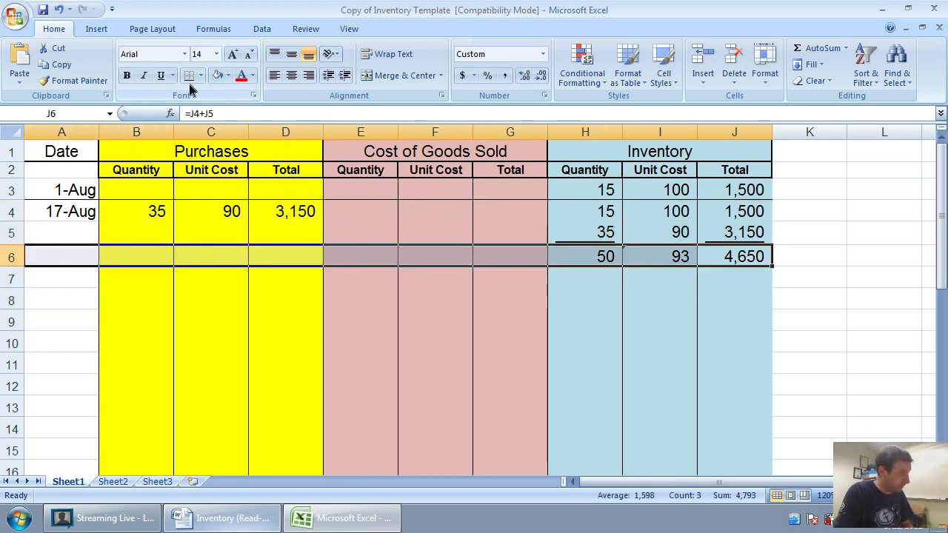
left_click(189, 76)
left_click(487, 249)
left_click(566, 343)
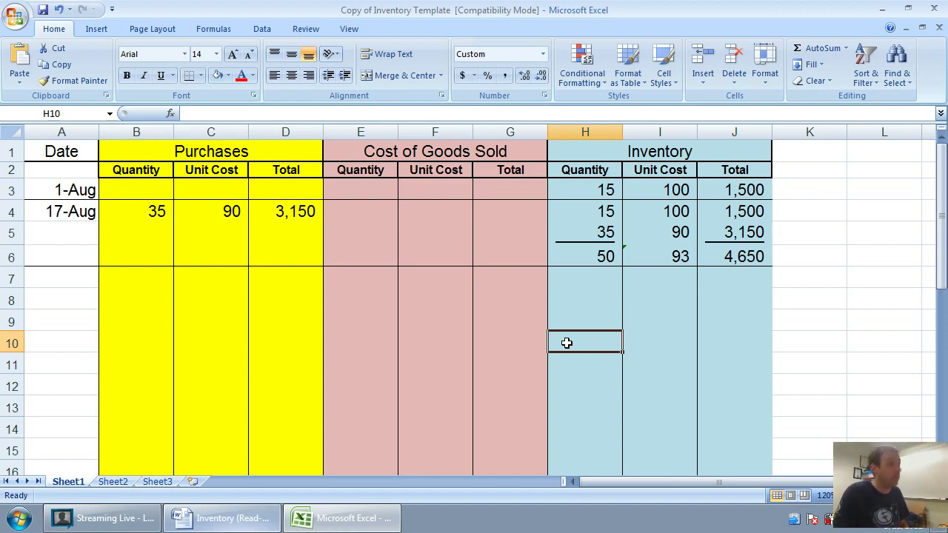
- Enter Aug 23 as the next transaction date in A7, checking the Word records for the sale
left_click(72, 272)
key("alt+Tab")
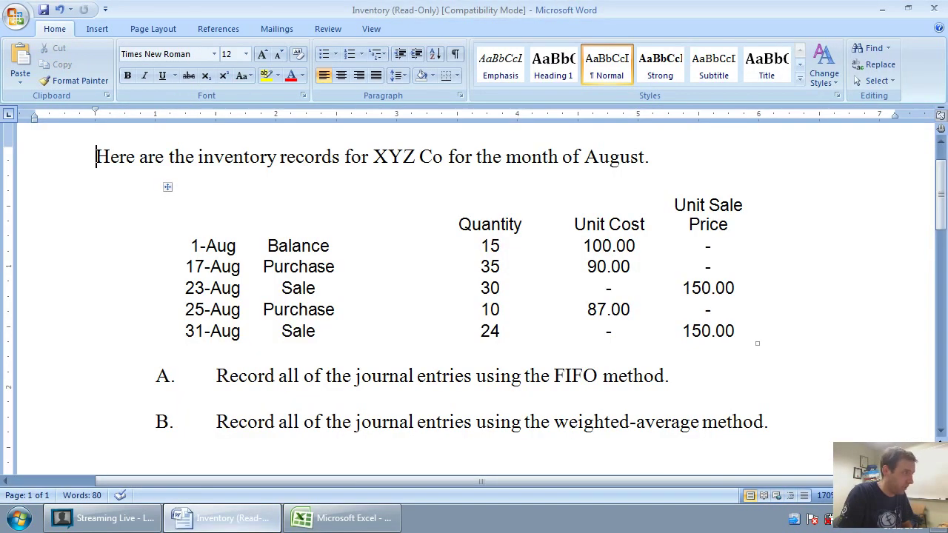
key("alt+Tab")
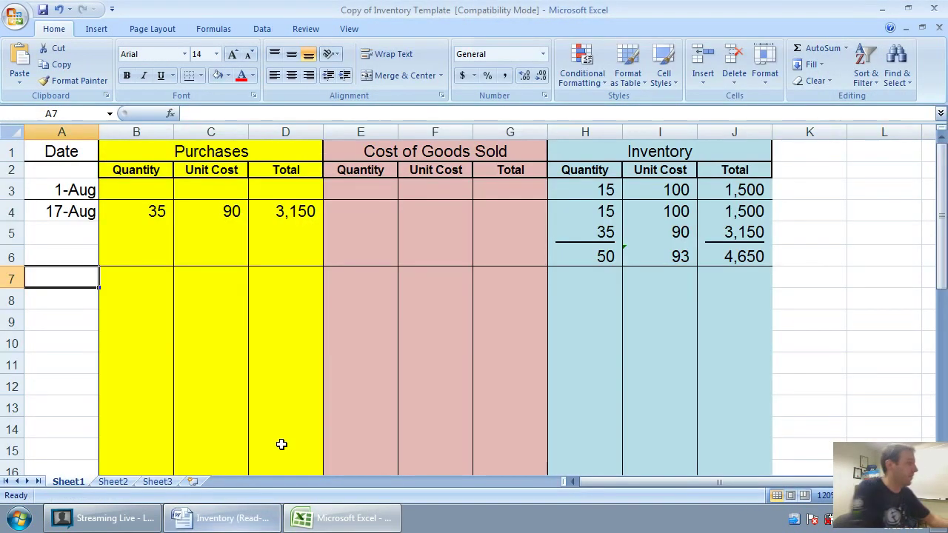
type("Aug 23")
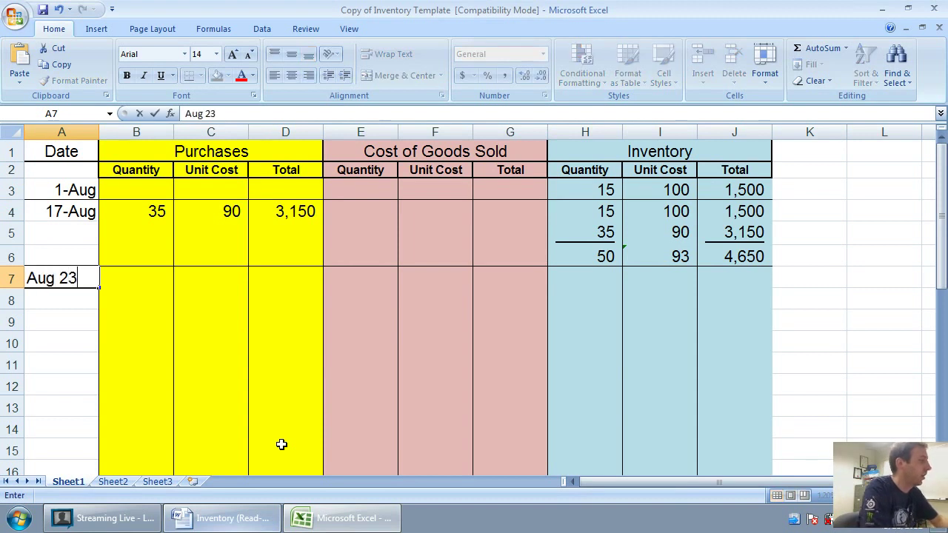
key("Tab")
key("Tab")
key("Tab")
key("Tab")
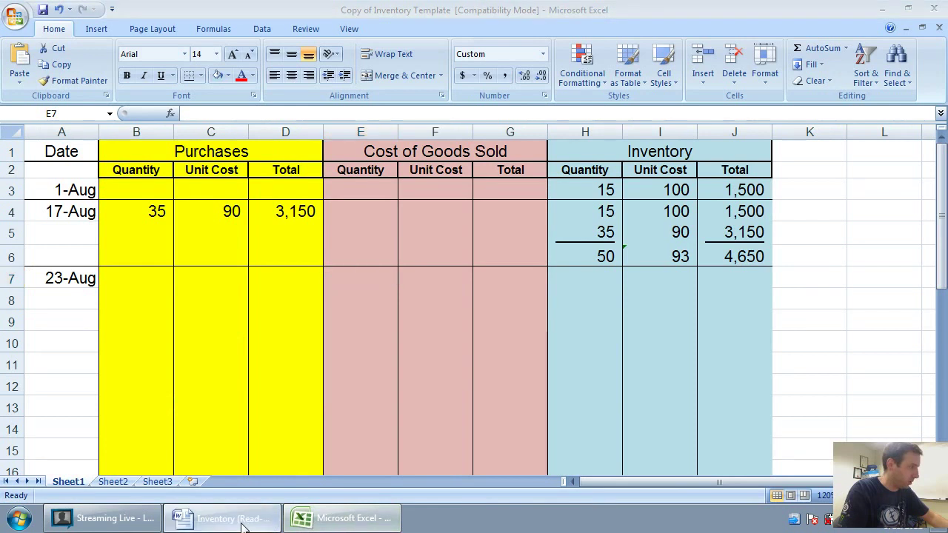
left_click(244, 524)
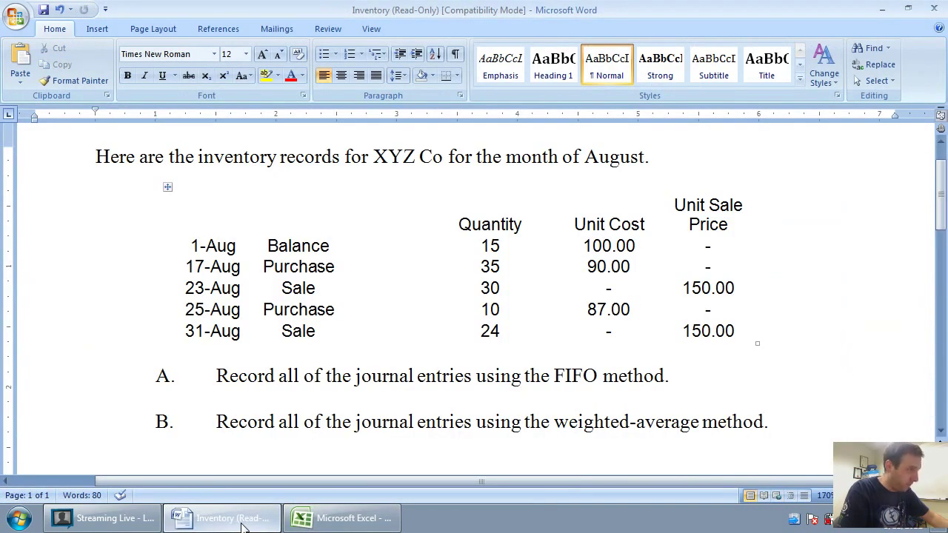
left_click(344, 518)
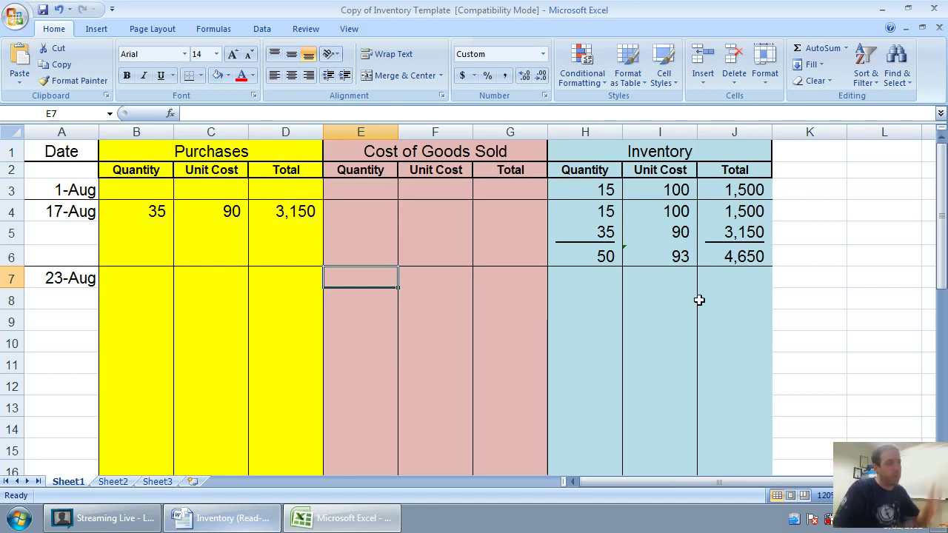
- Check I6's average-cost formula and review the Word records for the 23-Aug sale
left_click(678, 258)
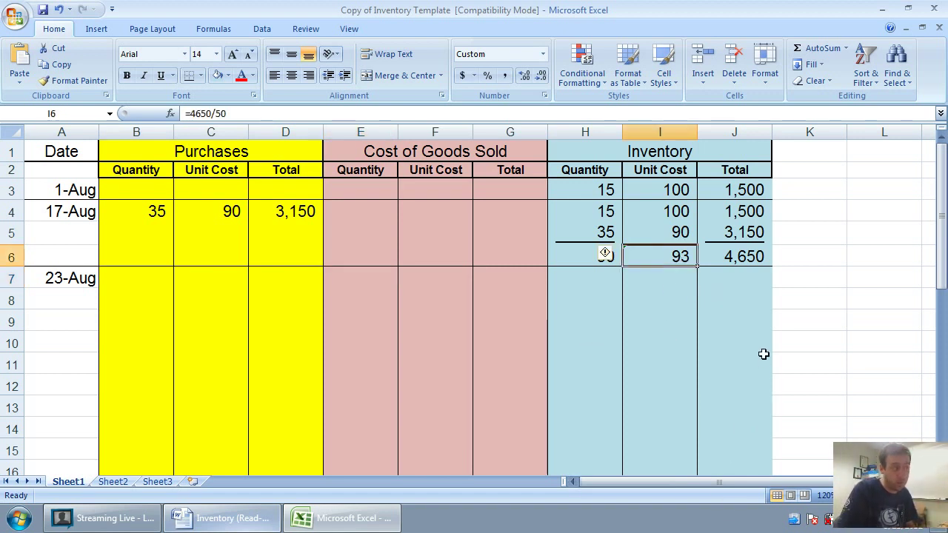
left_click(741, 317)
left_click(358, 277)
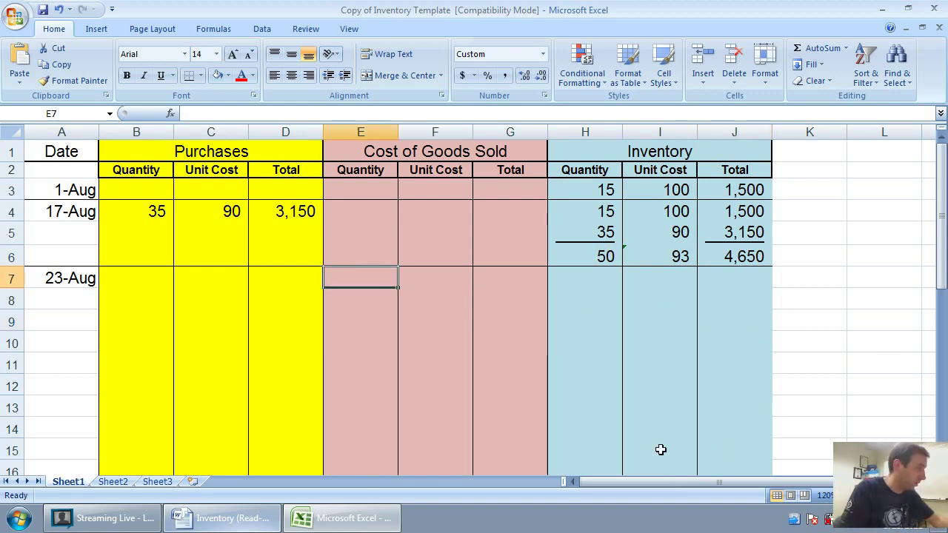
left_click(231, 518)
left_click(231, 518)
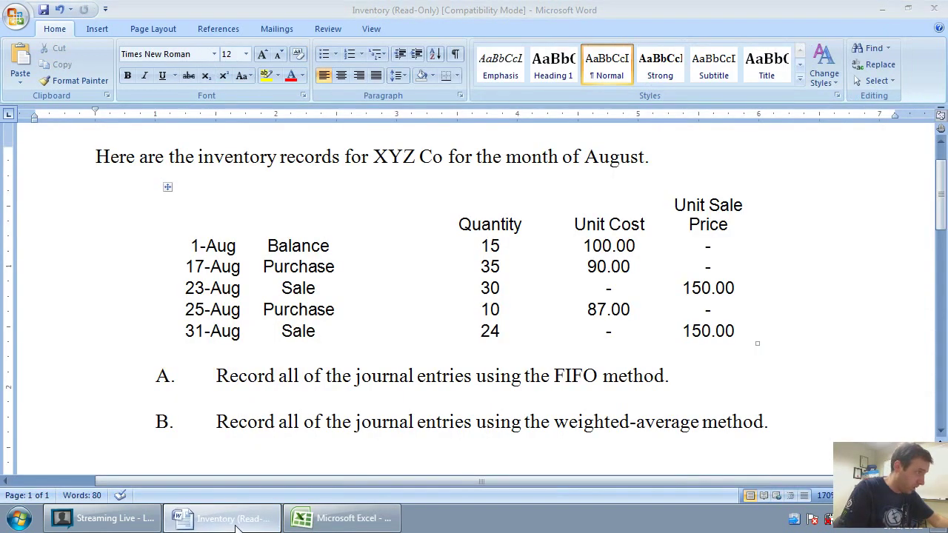
key("alt+Tab")
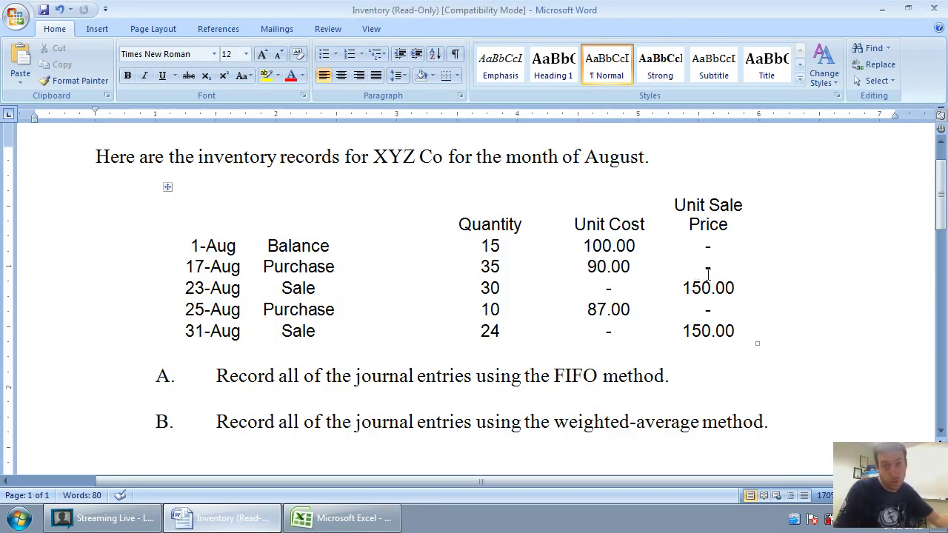
key("alt+Tab")
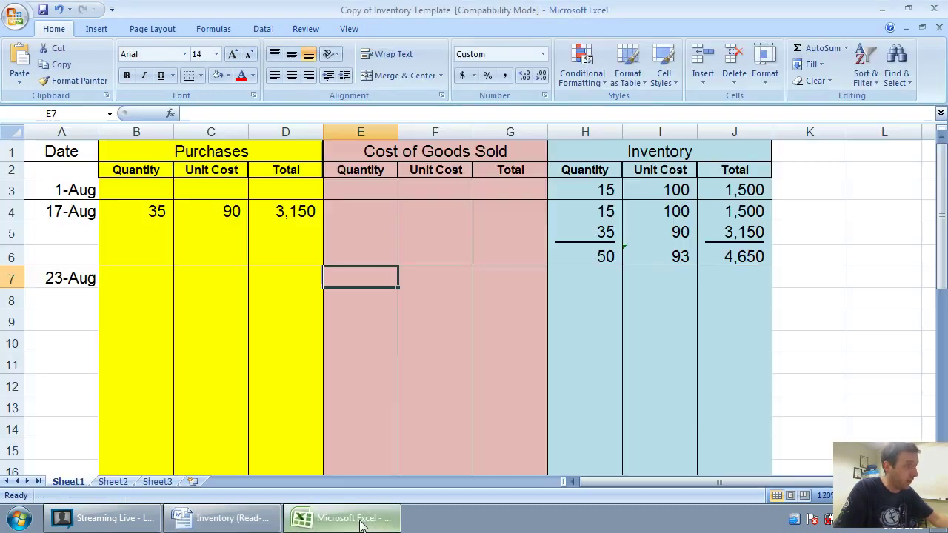
- Record the 23-Aug cost of goods sold: 30 units at 93, total =E7*F7 (2,790)
type("30")
key("Tab")
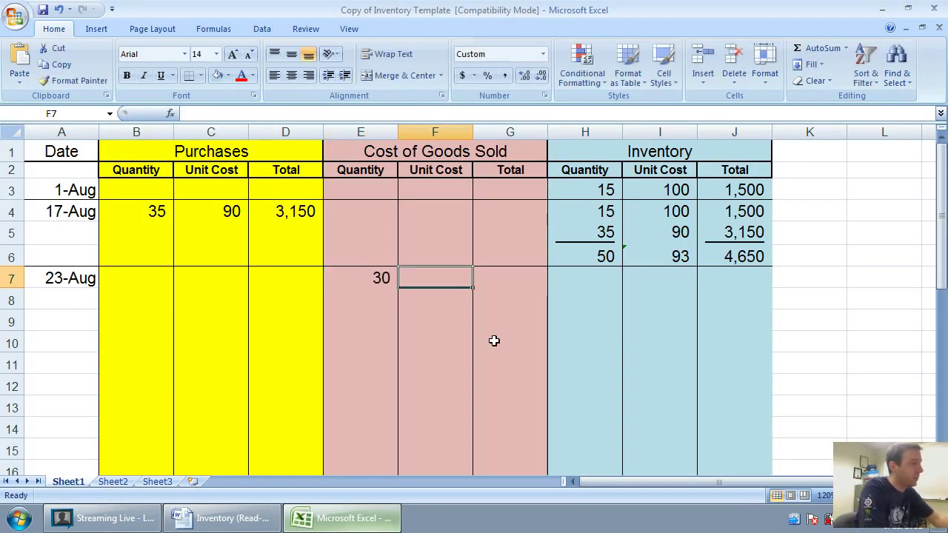
type("93")
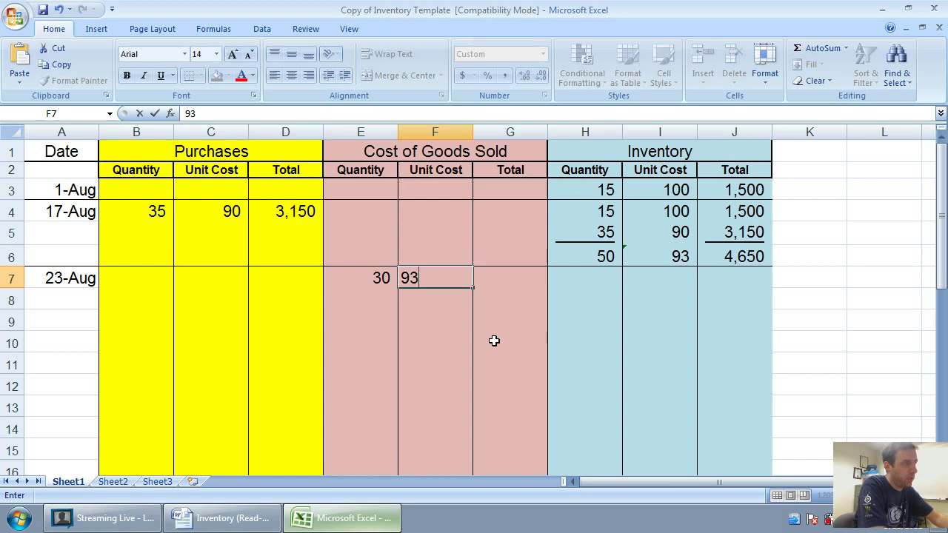
key("Tab")
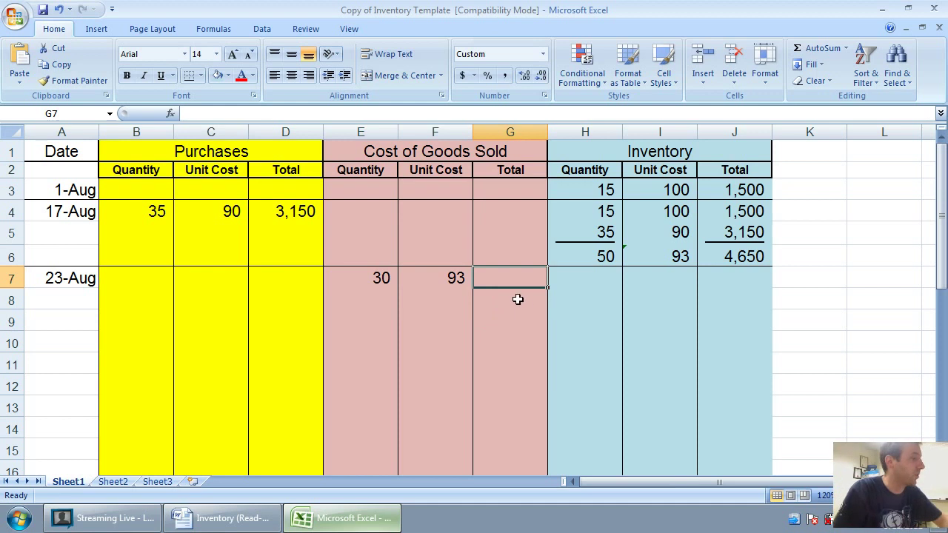
type("=")
left_click(389, 277)
type("*")
left_click(430, 277)
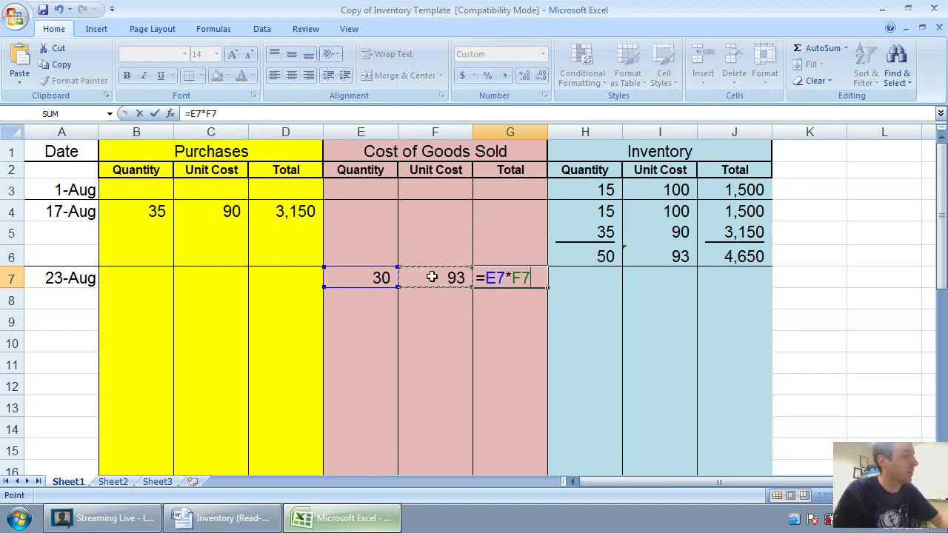
key("Return")
- Record the remaining inventory: 20 units at 93, total =H7*I7 (1,860)
left_click(615, 281)
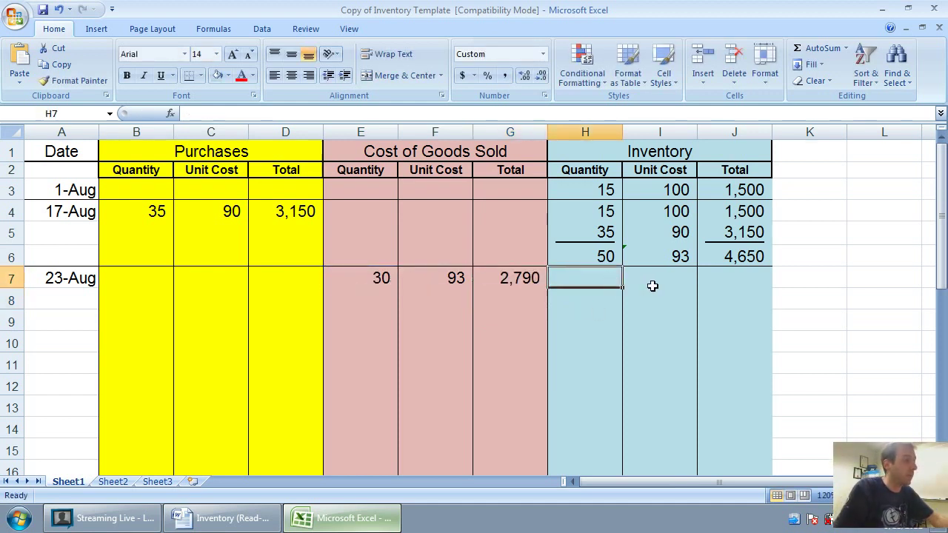
type("20")
left_click(652, 287)
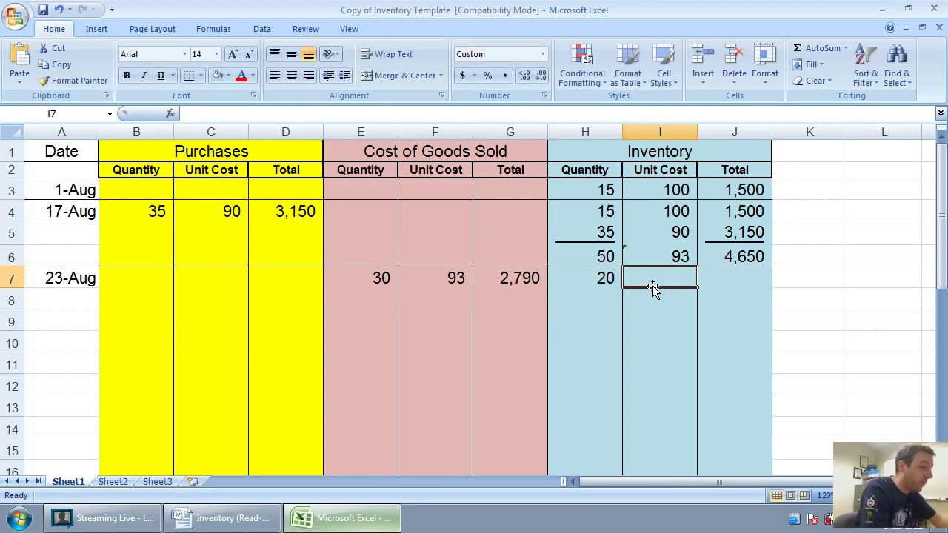
type("93")
key("Tab")
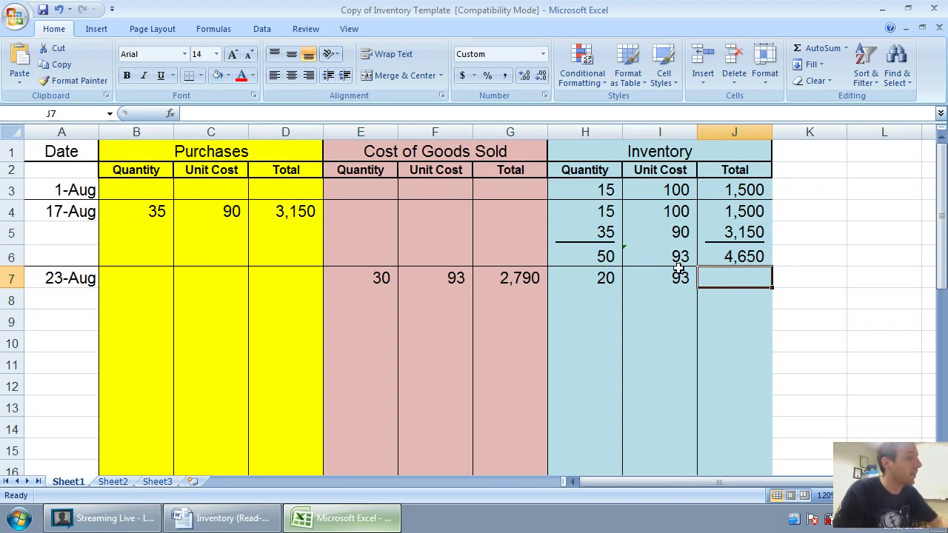
type("=")
left_click(605, 278)
type("*")
left_click(655, 277)
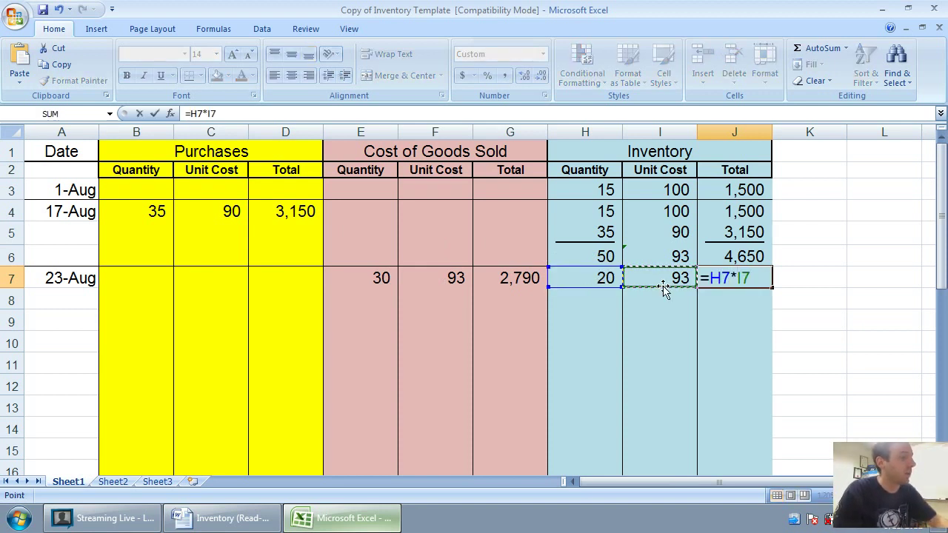
key("Return")
- Add a bottom border under the 23-Aug row
left_click_drag(759, 279, 74, 271)
left_click(190, 81)
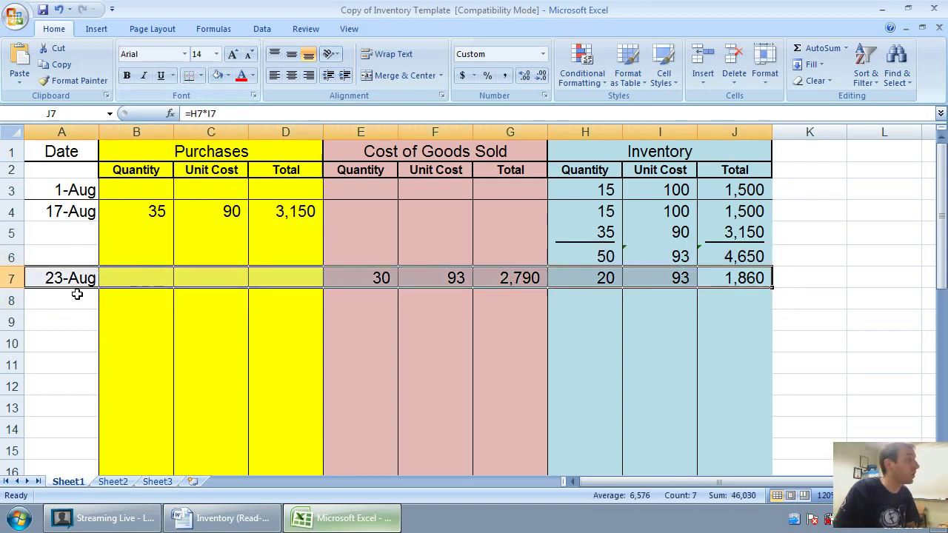
left_click(74, 297)
- Enter the 25-Aug purchase of 10 units at 87, totalling 870
left_click(222, 518)
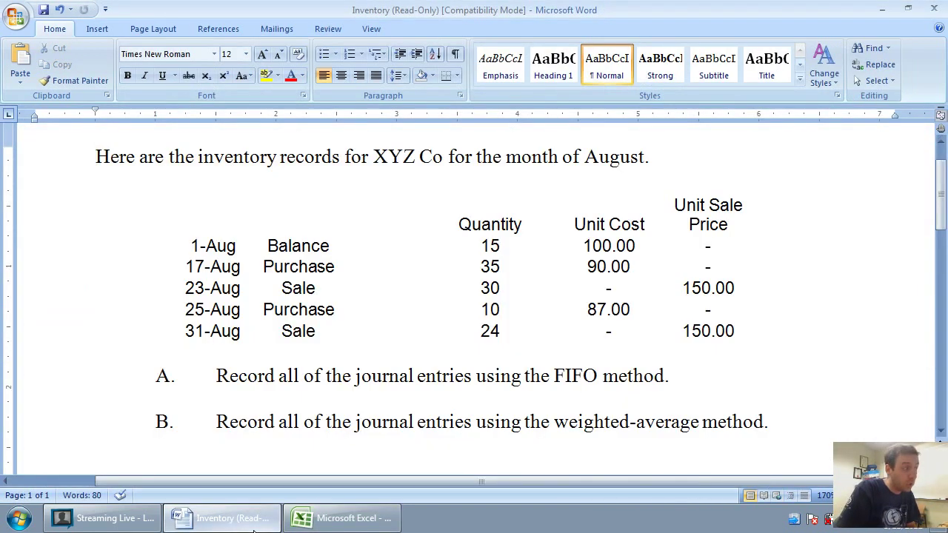
left_click(344, 519)
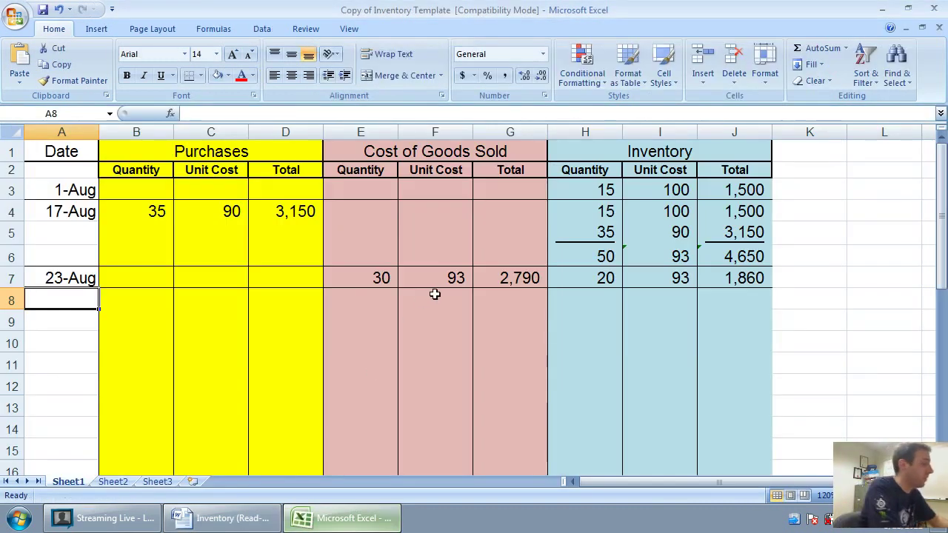
type("Aug 25")
key("Tab")
key("Tab")
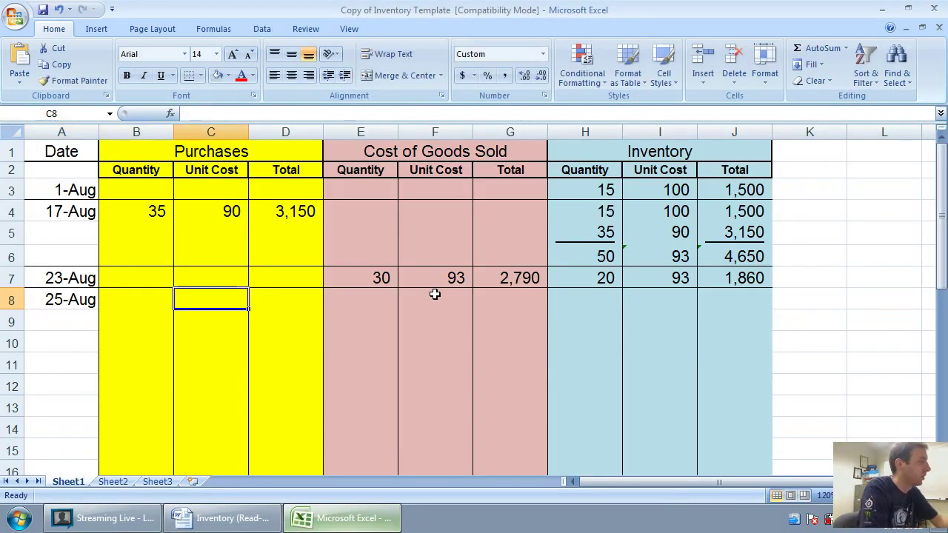
key("Left")
left_click(378, 522)
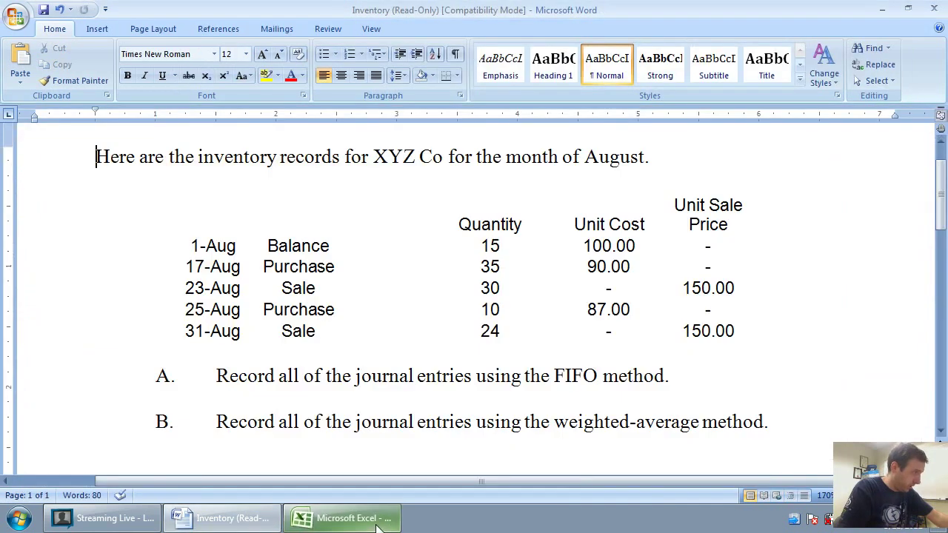
left_click(374, 520)
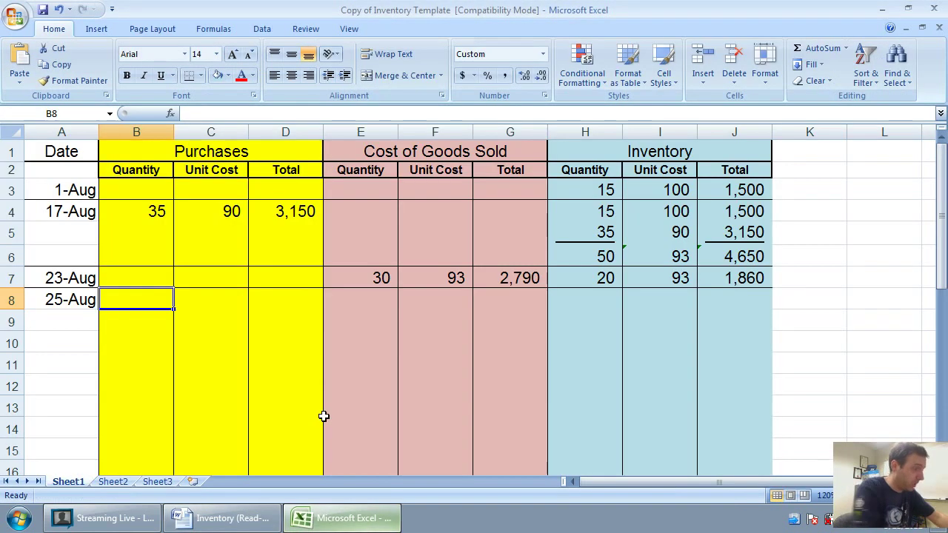
type("10")
key("Tab")
type("87")
key("Tab")
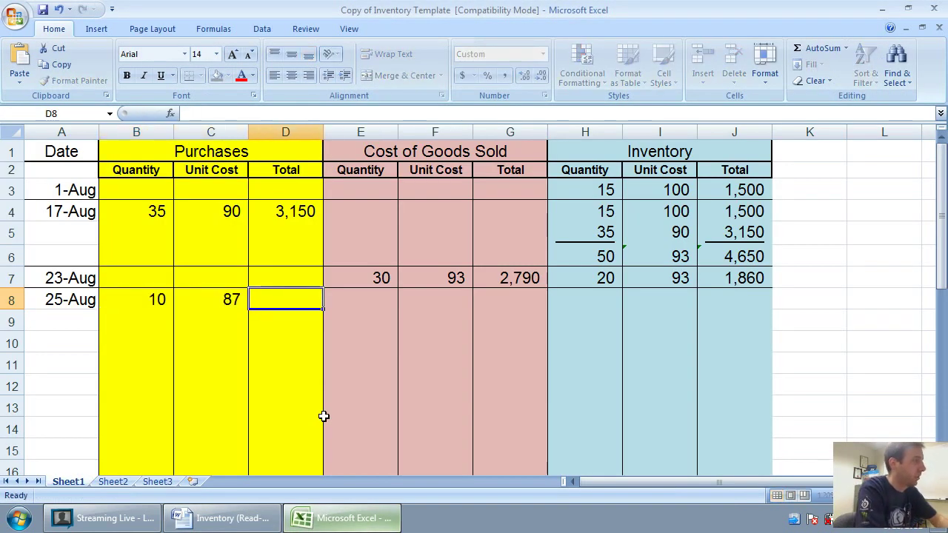
type("870")
key("Tab")
- Carry the existing inventory layer of 20 units at 93 (1,860) into the balance columns
key("Tab")
key("Tab")
key("Tab")
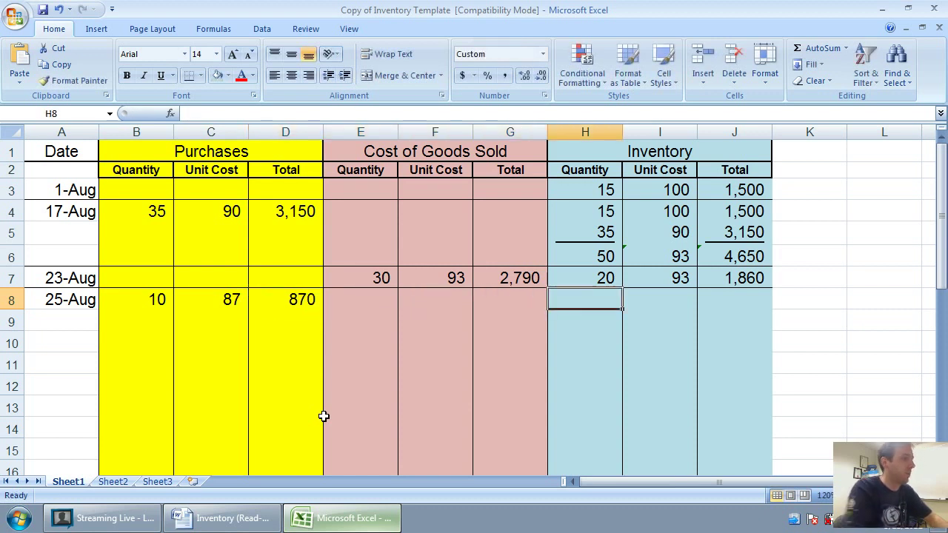
type("20")
key("Tab")
type("93")
key("Tab")
type("1")
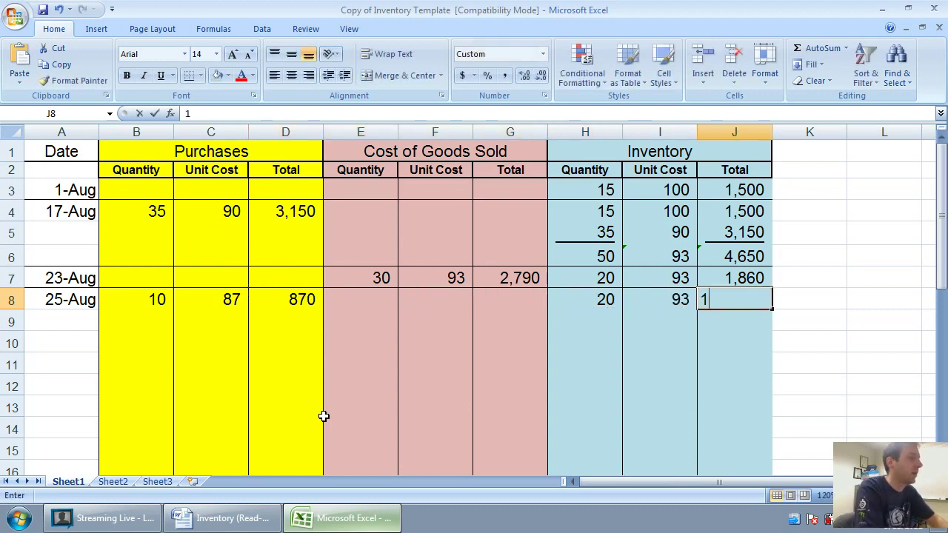
type(",860")
key("Return")
- Add the new inventory layer of 10 units at 87 totalling 870 below it
key("Left")
key("Left")
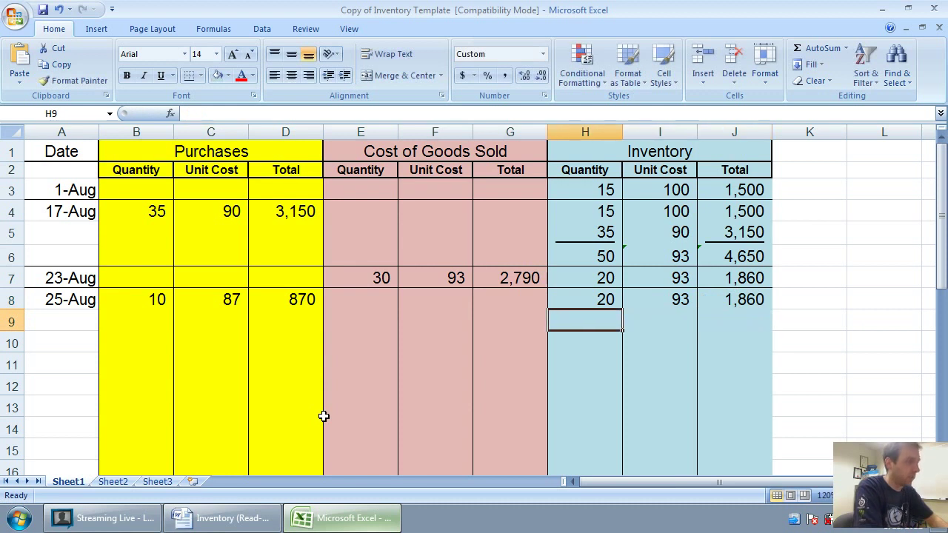
type("10")
key("Tab")
type("87")
key("Tab")
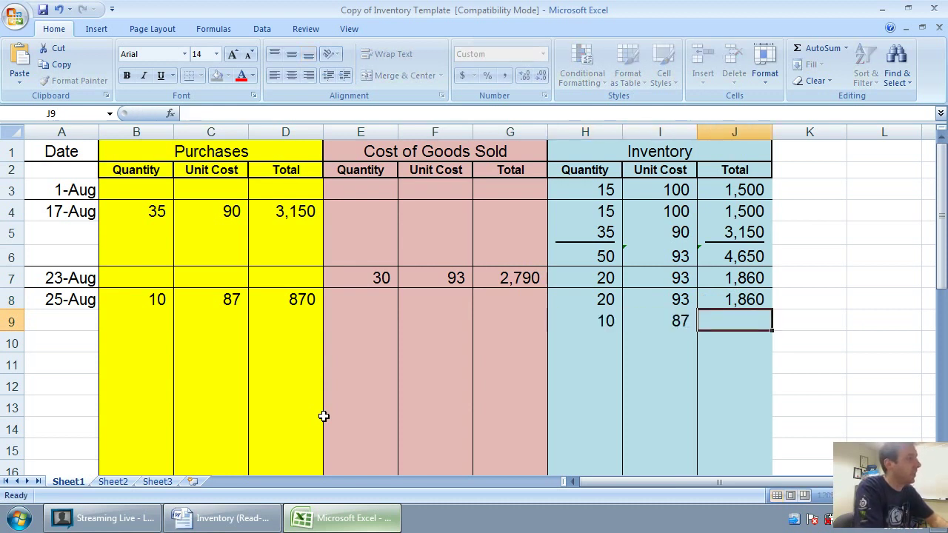
type("870")
key("Return")
- Underline the 10-unit and 870 layer entries and enter the combined quantity of 30
key("Left")
key("Left")
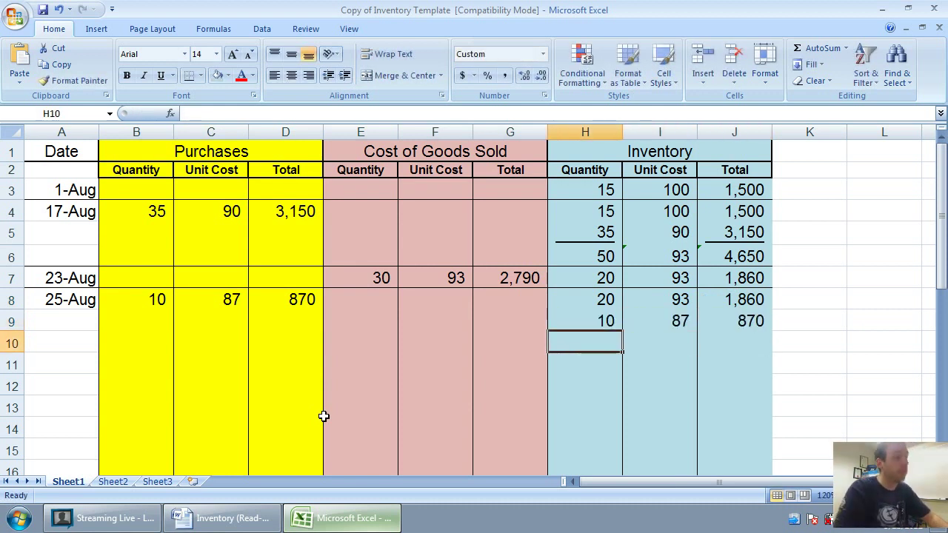
key("Up")
key("ctrl+u")
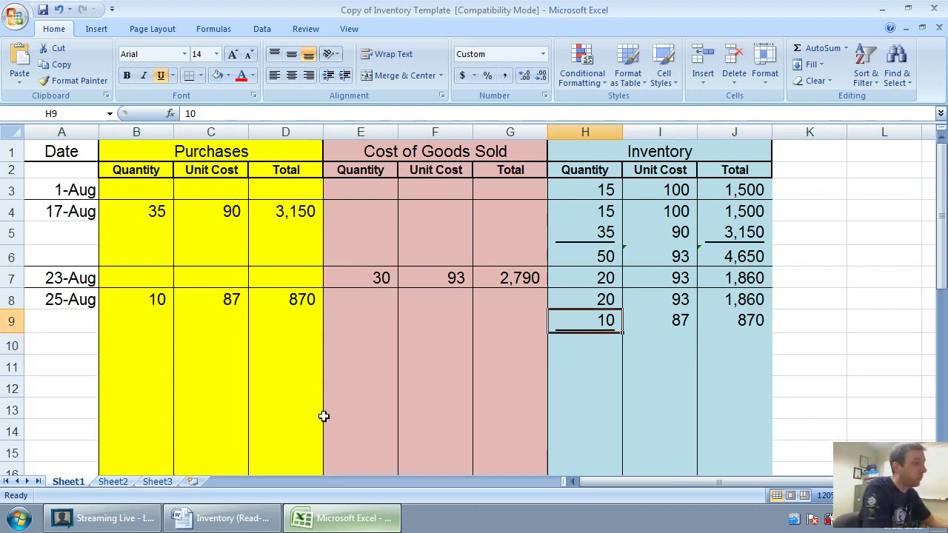
key("Right")
key("Right")
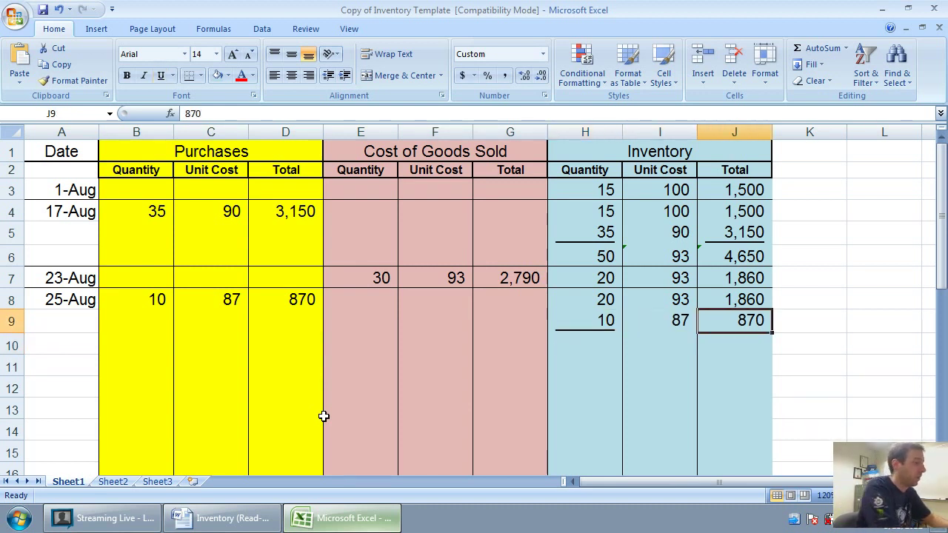
key("ctrl+u")
key("Return")
key("Left")
key("Left")
type("30")
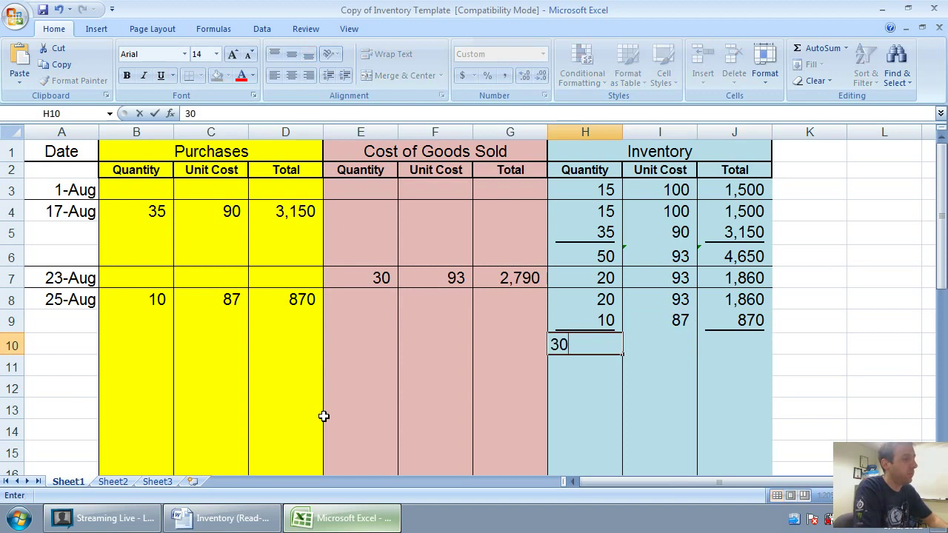
key("Right")
key("Right")
- Total the inventory as 1,860 plus 870 by formula, giving 2,730
type("=")
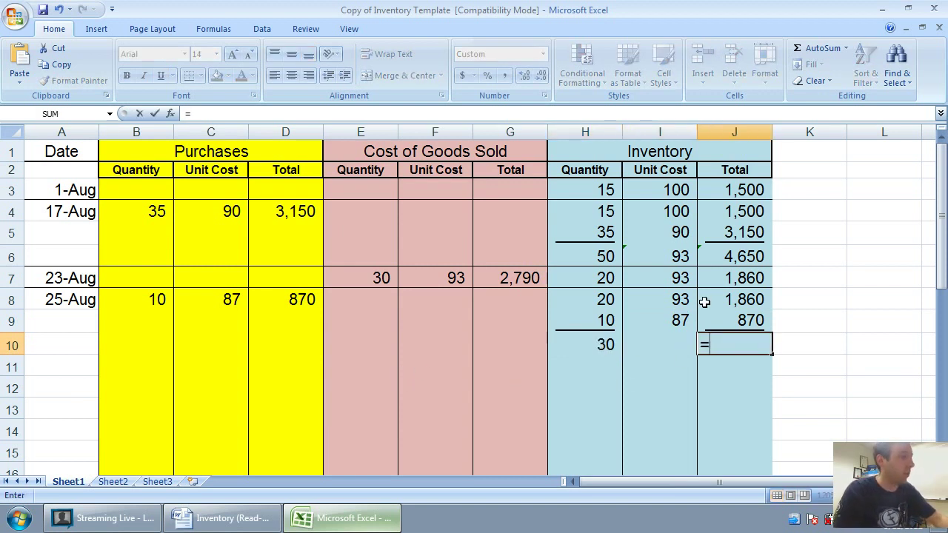
left_click(735, 299)
type("+")
left_click(758, 318)
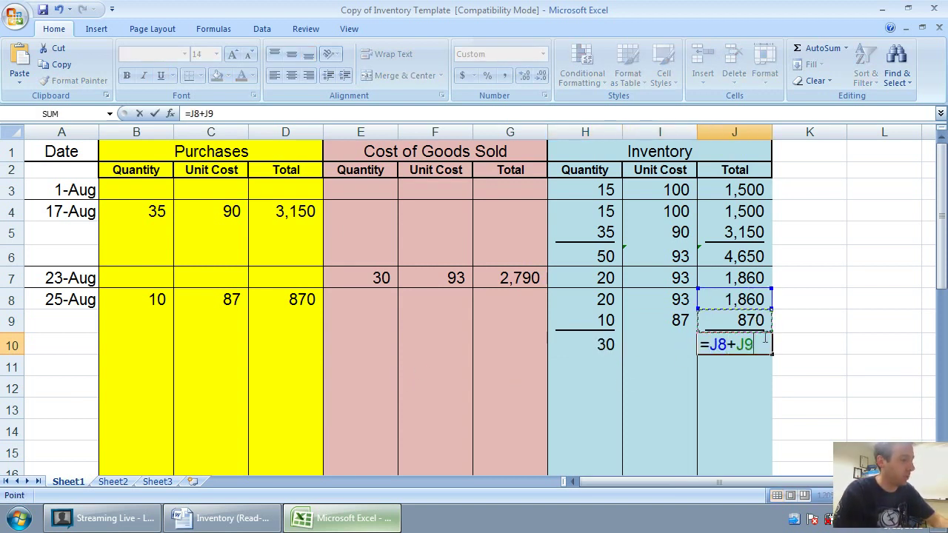
key("Return")
- Compute the average unit cost of 91 by dividing 2,730 by the 30 units
left_click(666, 340)
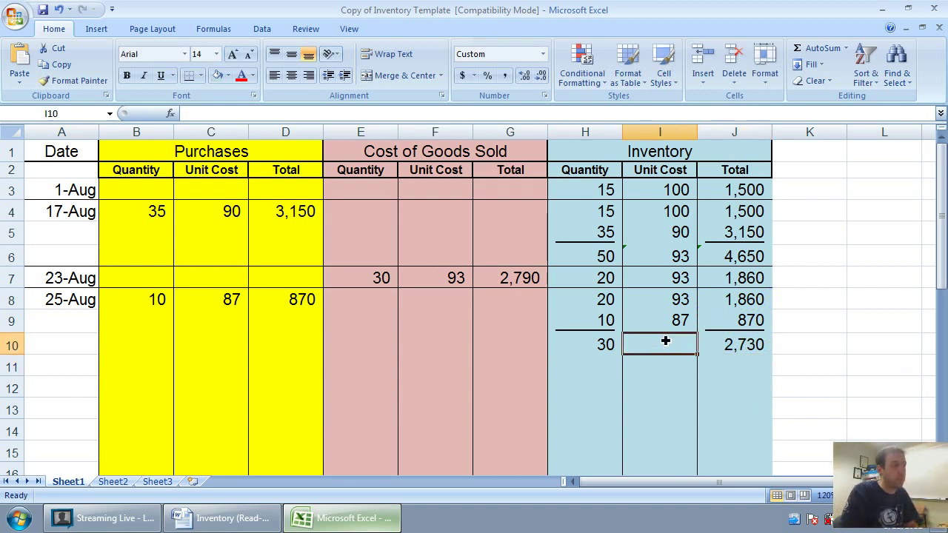
type("-")
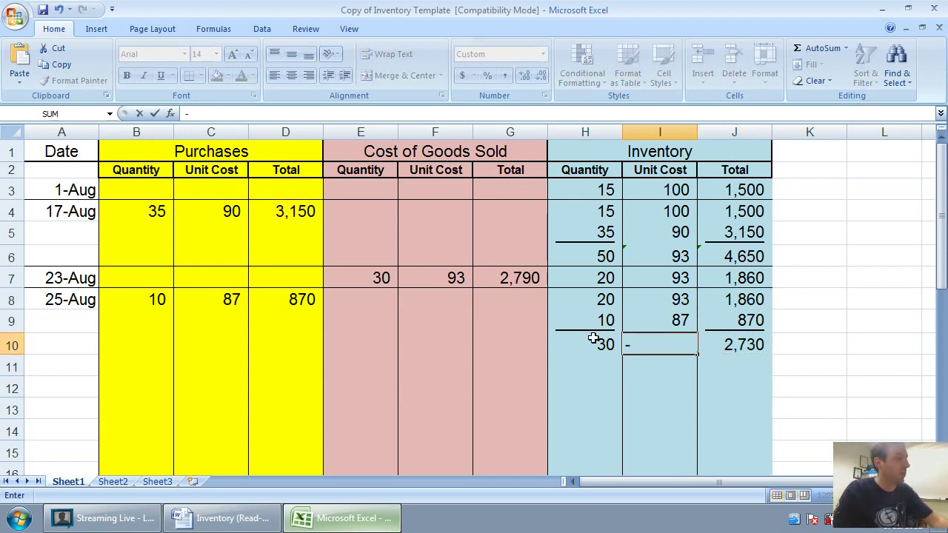
left_click(730, 344)
key("Escape")
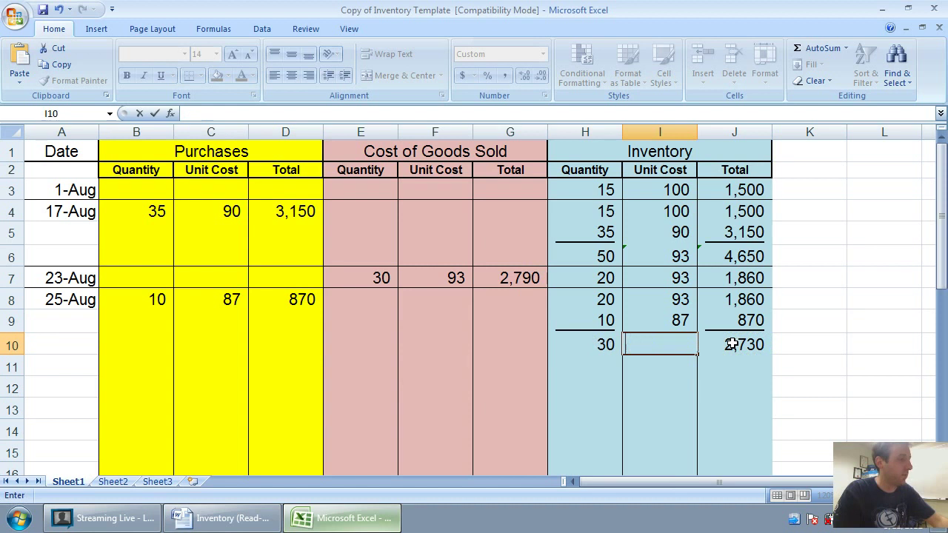
type("=")
left_click(730, 344)
type("/")
left_click(591, 343)
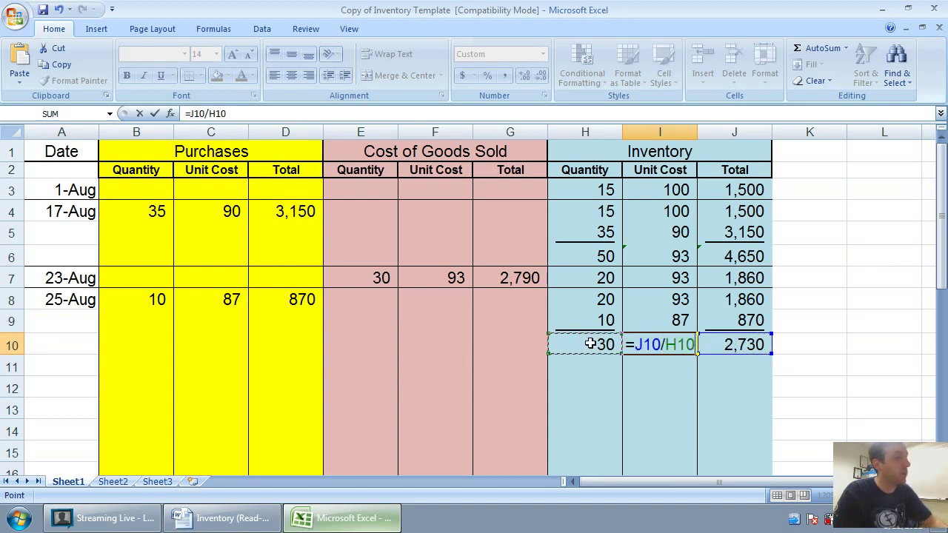
key("Return")
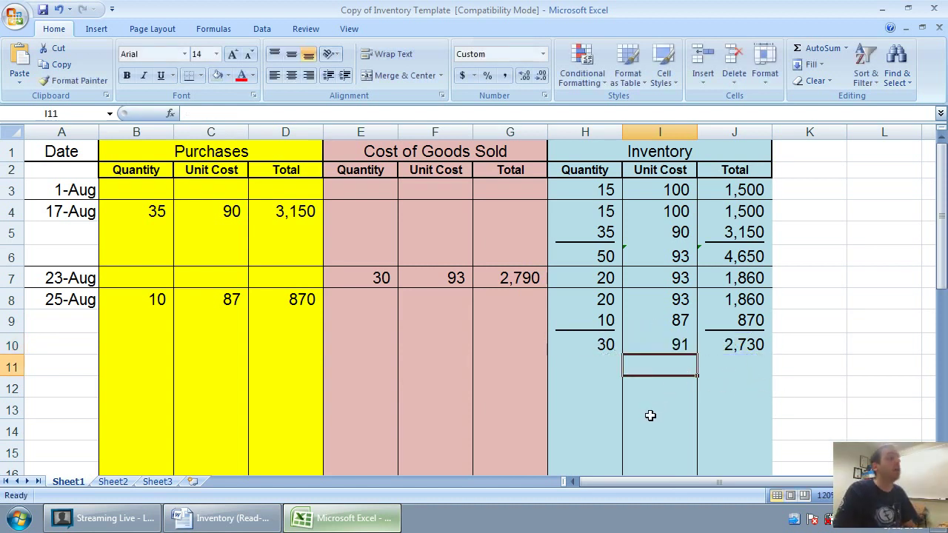
- Add a bottom border beneath row 10 across the whole table
mouse_move(650, 412)
left_mouse_down()
mouse_move(630, 427)
mouse_move(641, 399)
left_mouse_up()
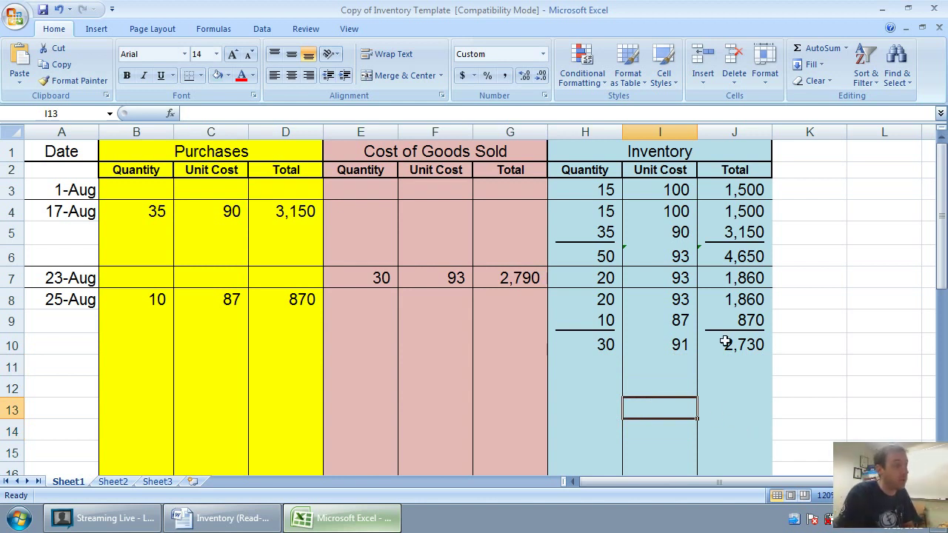
left_click_drag(729, 342, 63, 354)
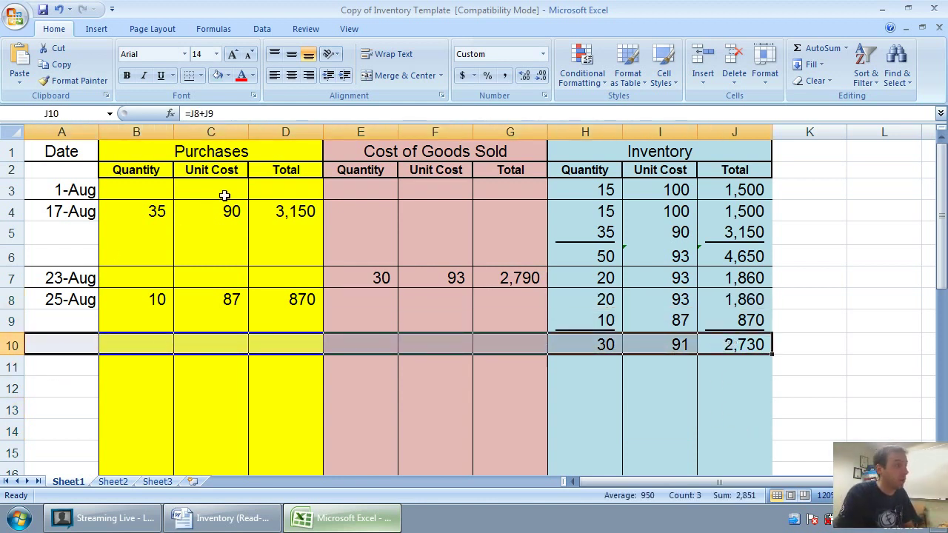
left_click(190, 74)
- Enter the August 31 date and check the assignment's sale details
left_click(56, 368)
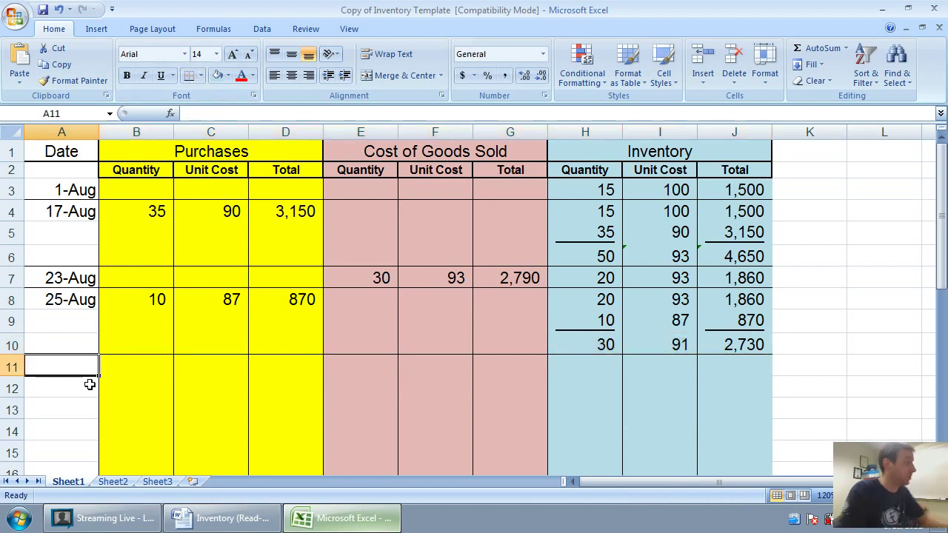
type("August")
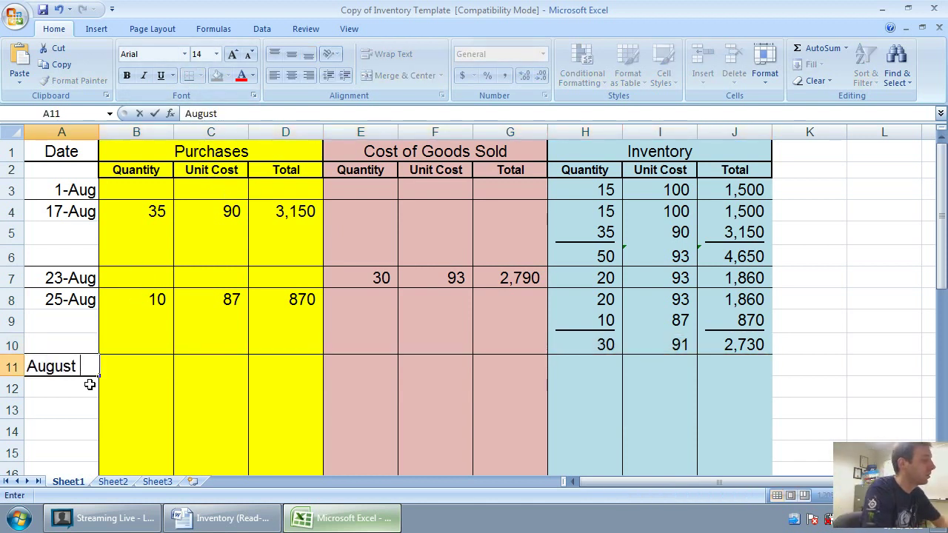
type(" 31")
key("Tab")
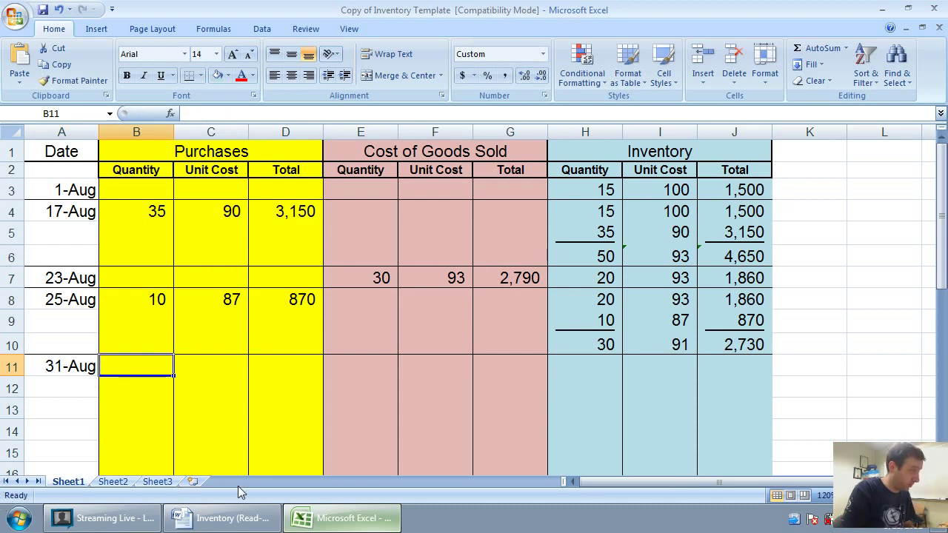
left_click(245, 518)
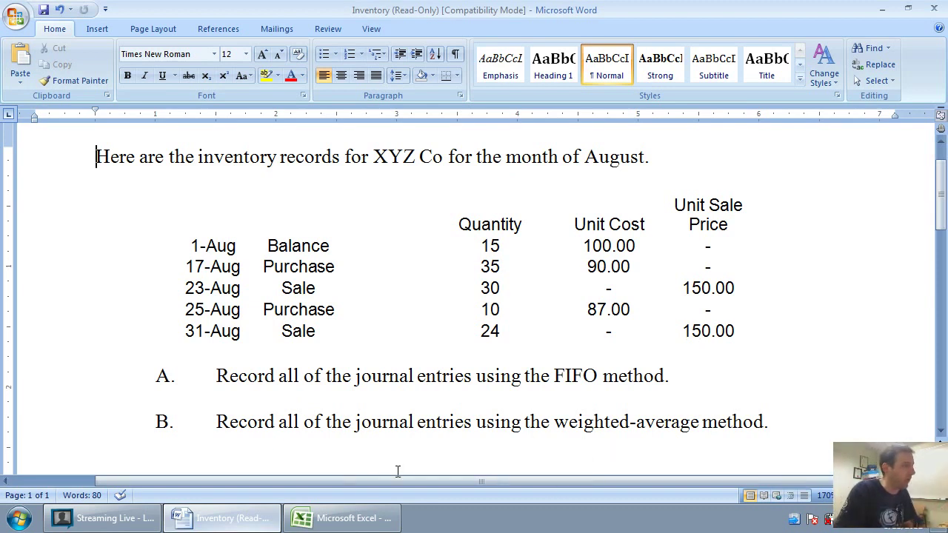
left_click(347, 518)
- Record 24 units sold at 91 with a formula giving 2,184 cost of goods sold
left_click(345, 370)
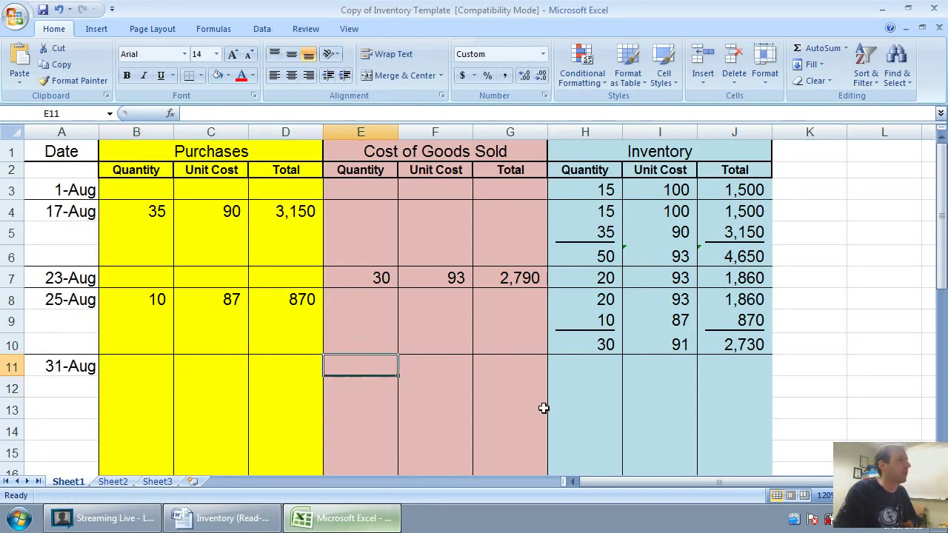
type("24")
key("Tab")
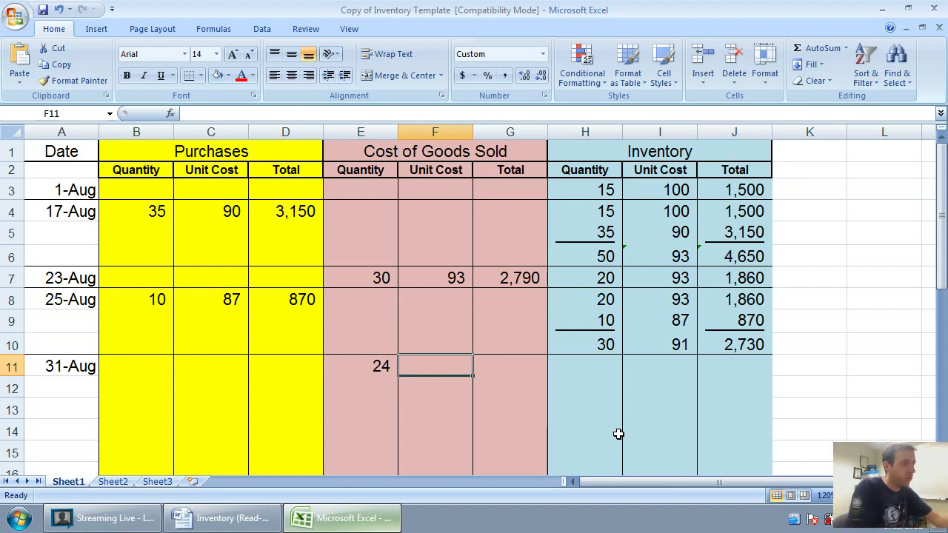
type("91")
key("Tab")
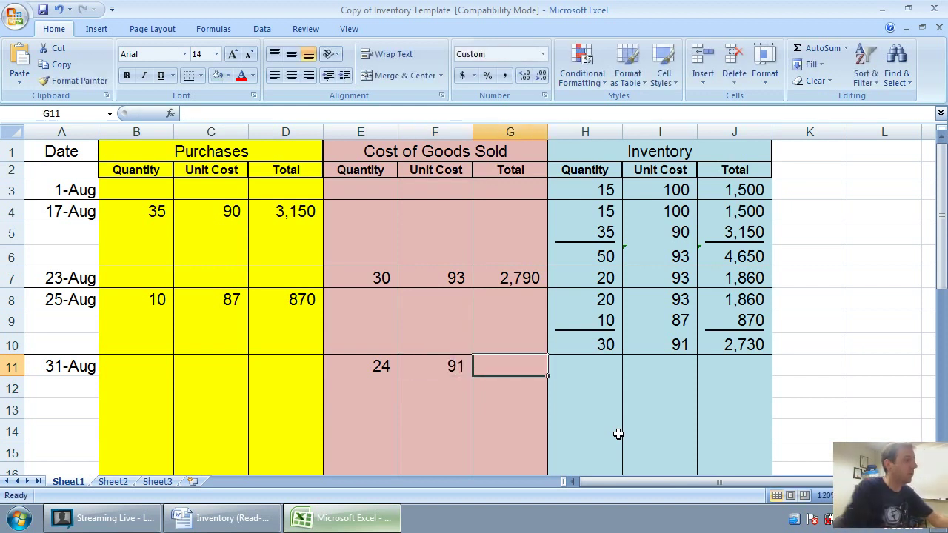
type("=")
left_click(367, 363)
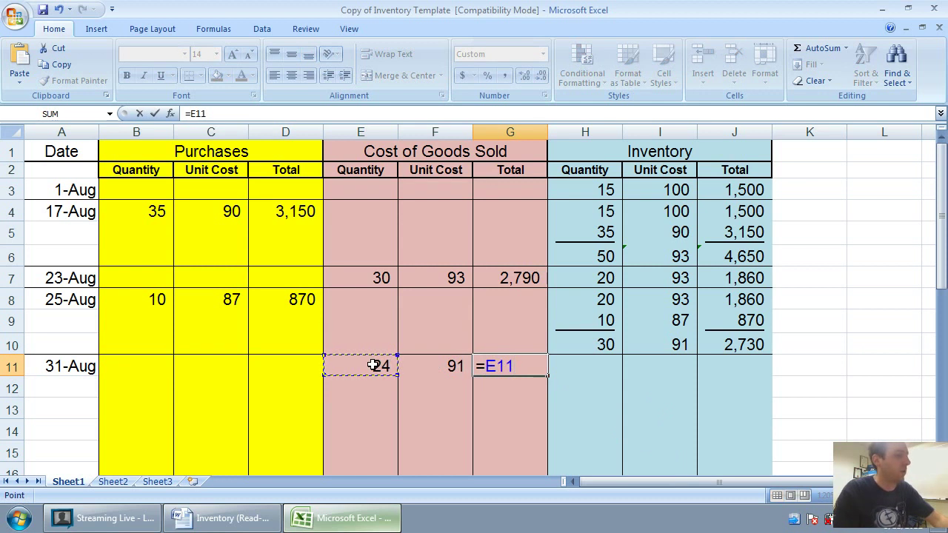
type("*")
left_click(429, 368)
key("Return")
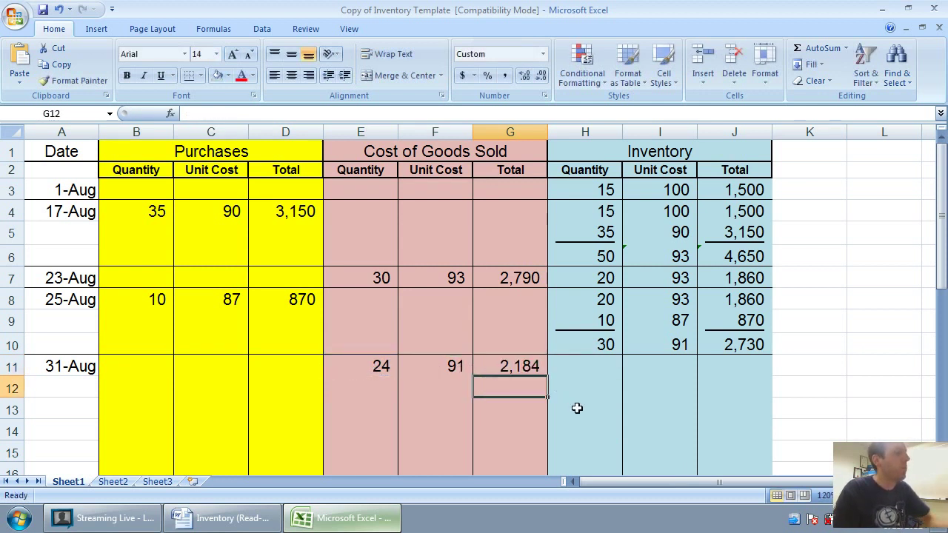
- Enter 6 remaining units at 91 with a =H11*I11 total of 546, then select the 31-Aug row
left_click(577, 408)
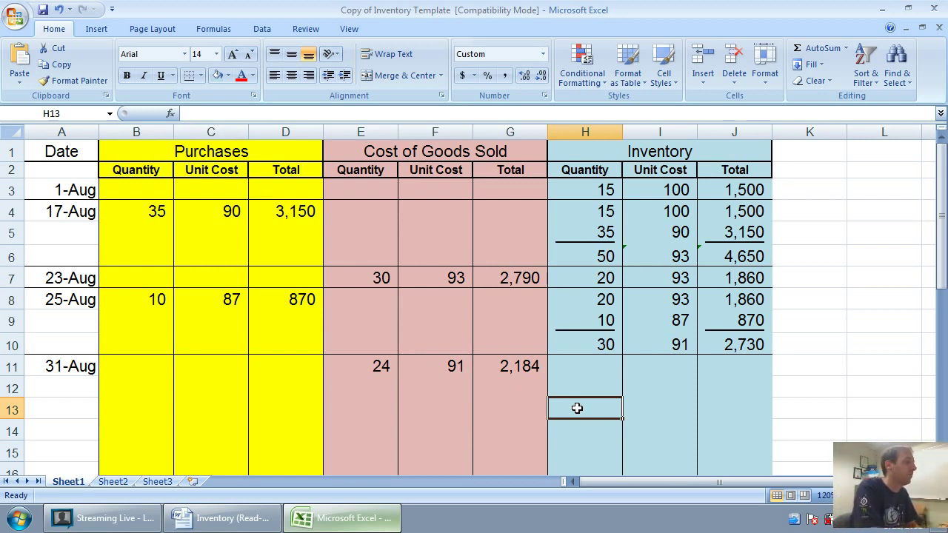
key("Up")
key("Up")
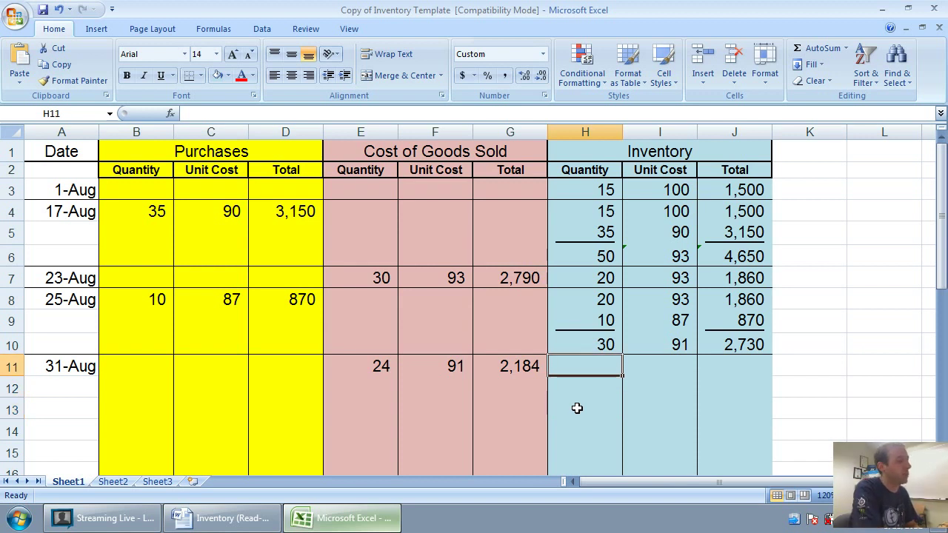
type("6")
key("Tab")
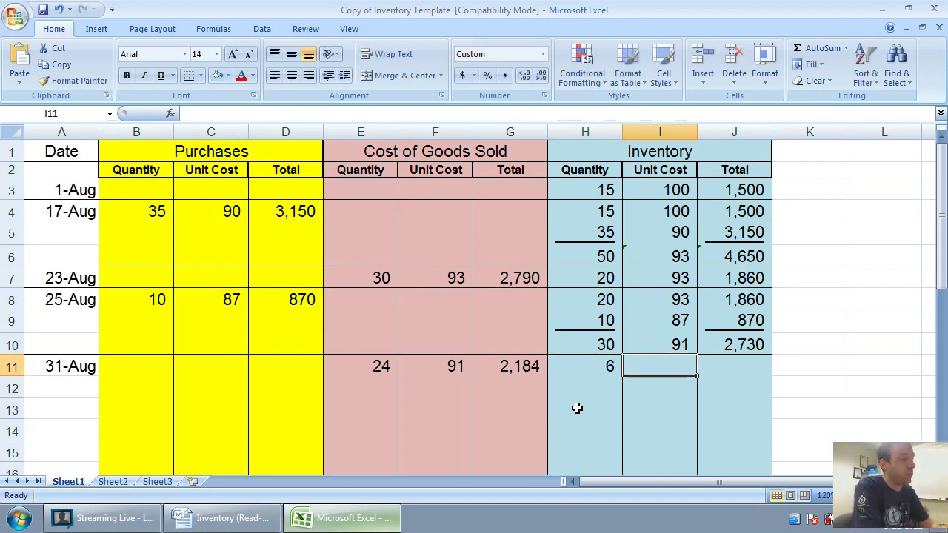
type("91")
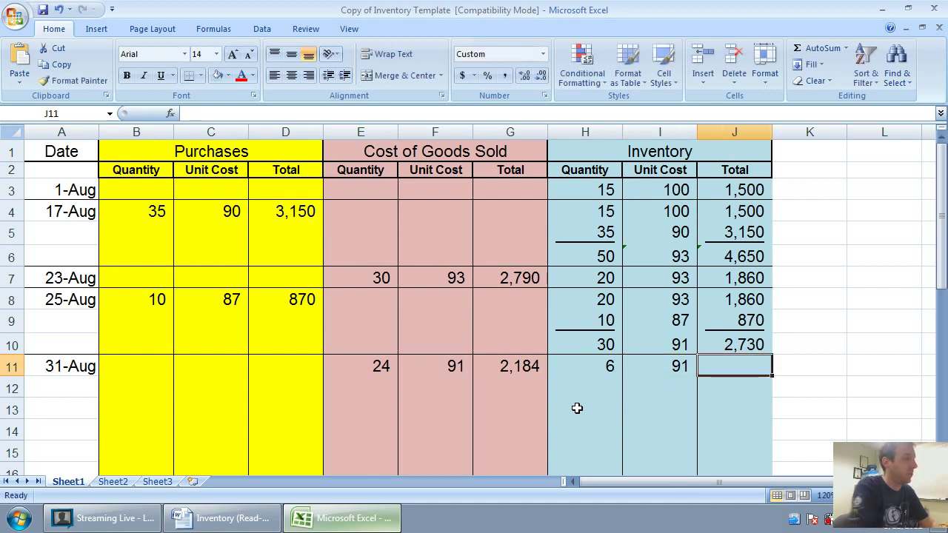
type("=")
left_click(609, 371)
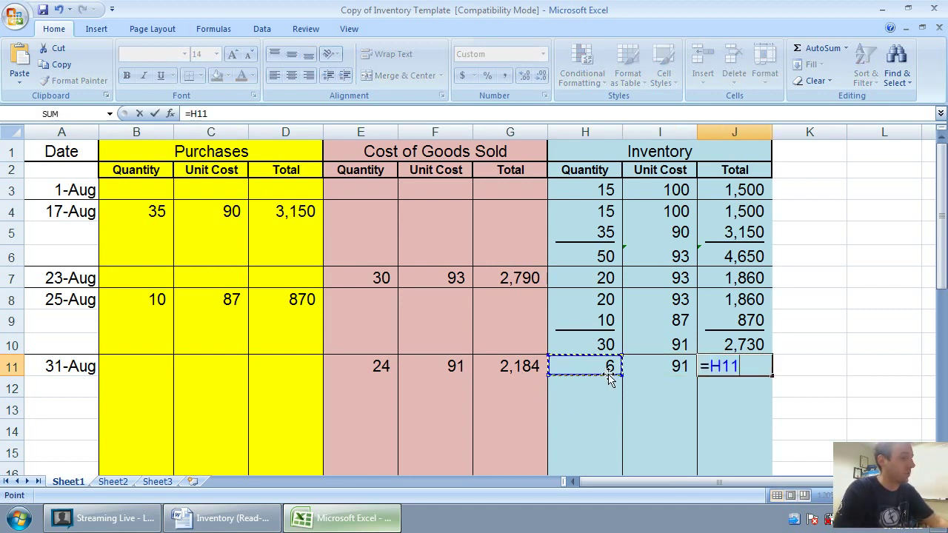
type("*")
left_click(658, 365)
key("Return")
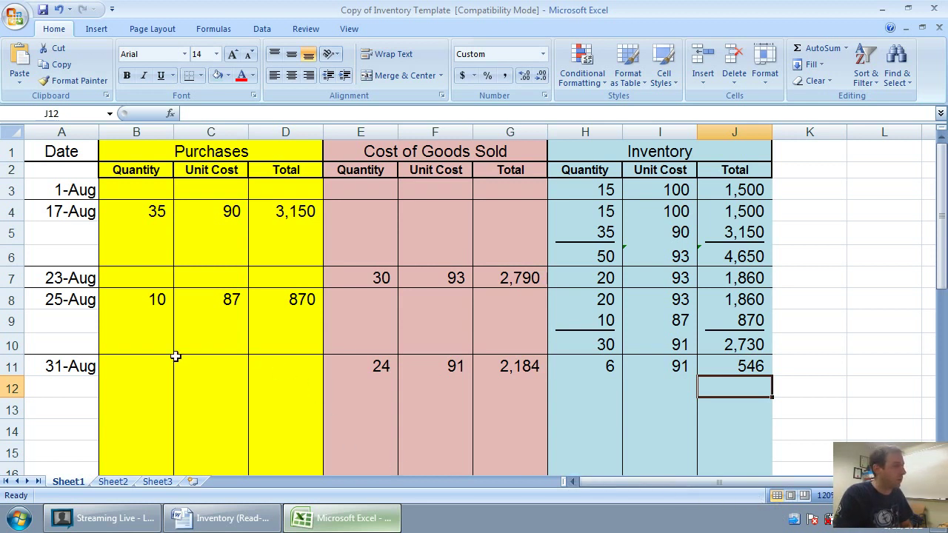
left_click(49, 366)
left_click_drag(50, 366, 722, 366)
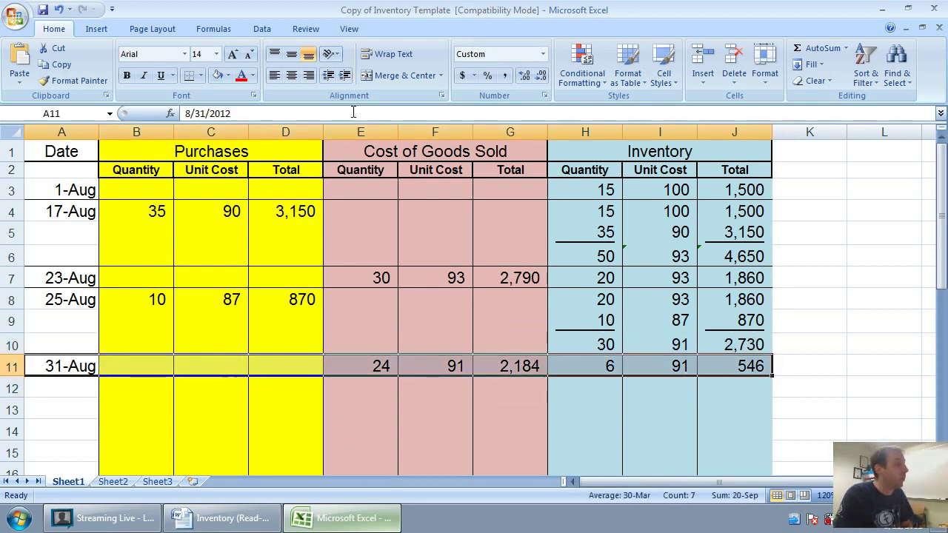
- Zoom out and select rows 13 and below under the inventory table
left_click(148, 322)
scroll(155, 383, "down", 1)
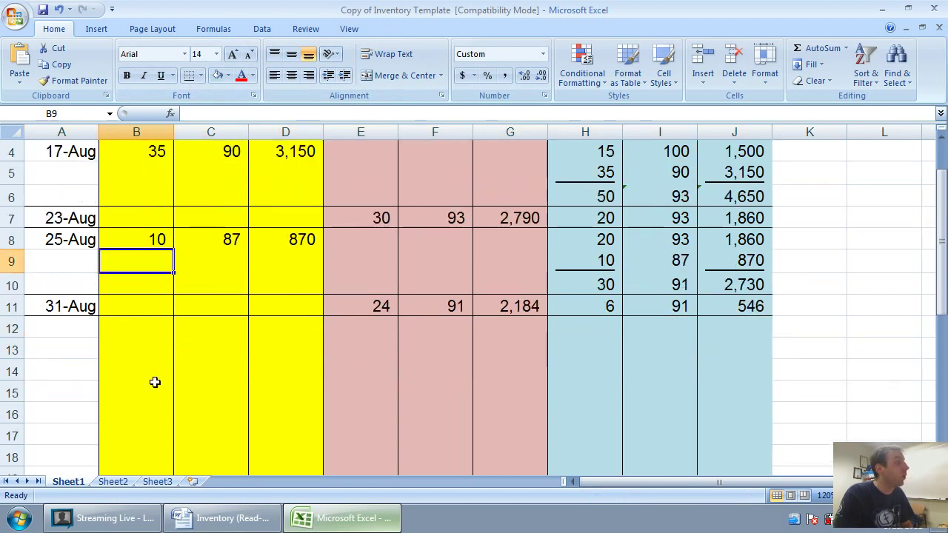
scroll(160, 370, "up", 1)
left_click(844, 495)
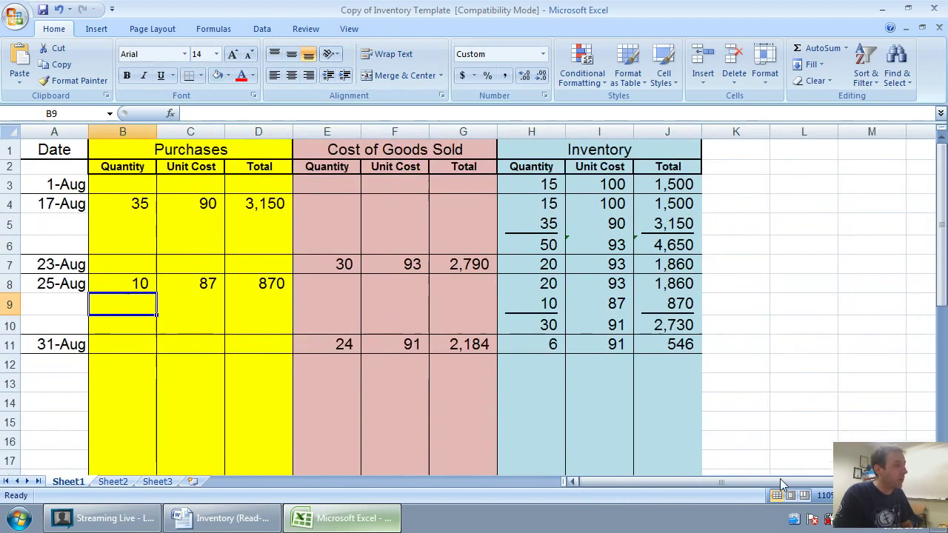
scroll(466, 406, "down", 1)
scroll(466, 406, "up", 1)
left_click(81, 403)
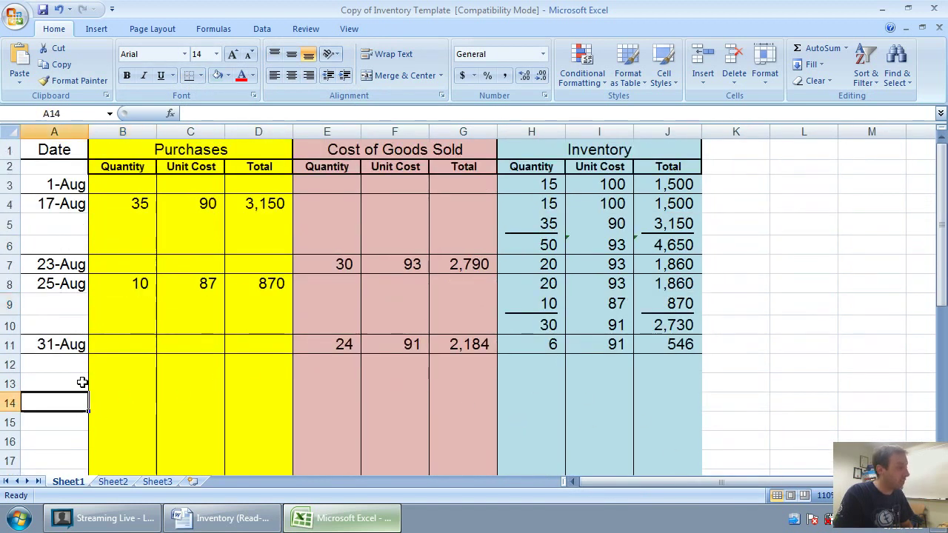
left_click(82, 382)
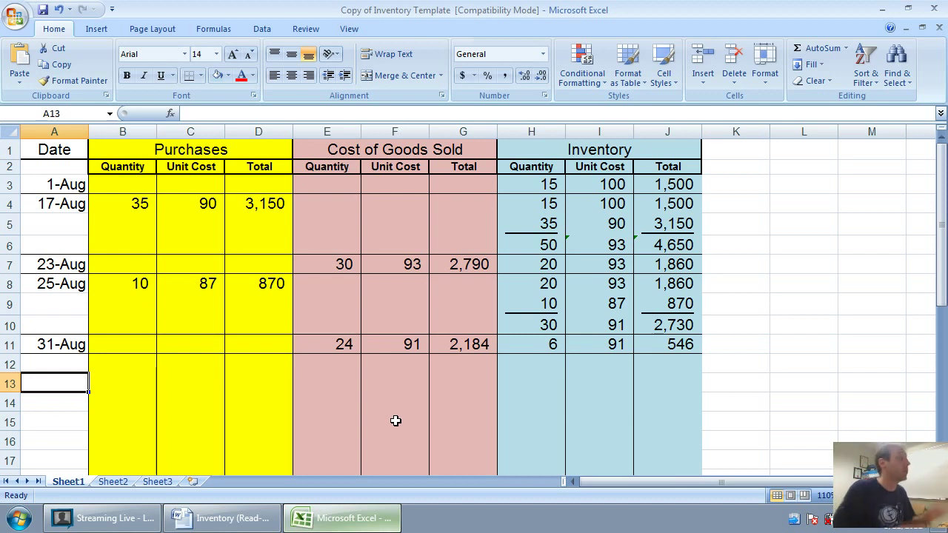
key("Down")
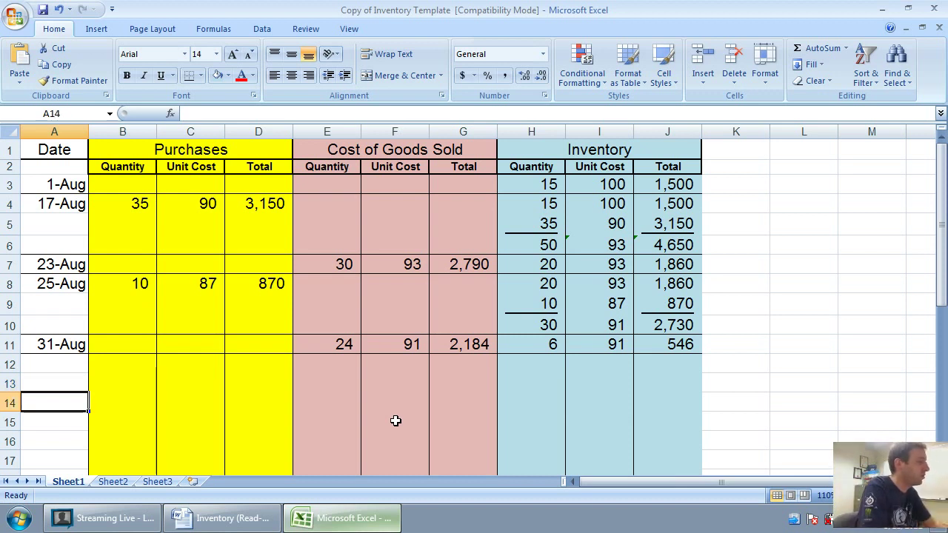
left_click_drag(11, 383, 11, 455)
scroll(155, 306, "up", 6)
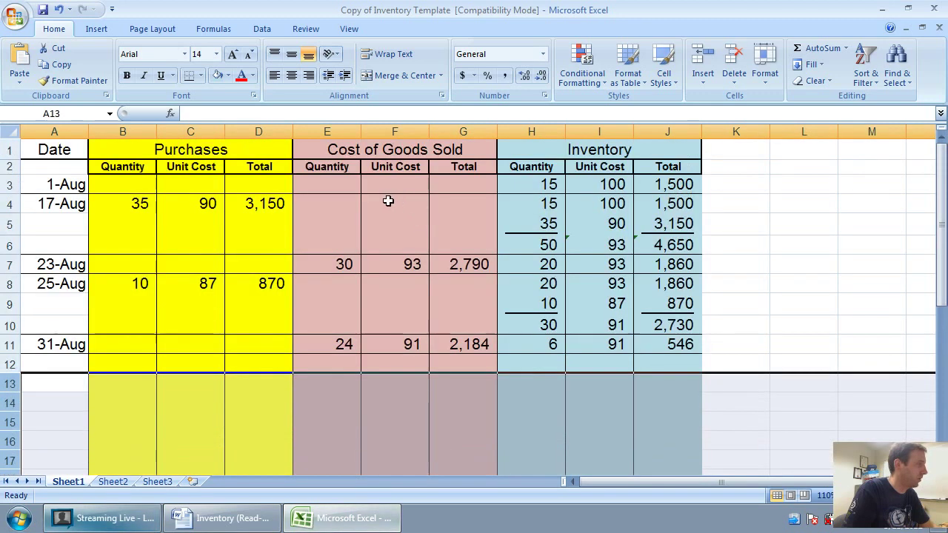
- Set those rows to No Border and No Fill
left_click(201, 75)
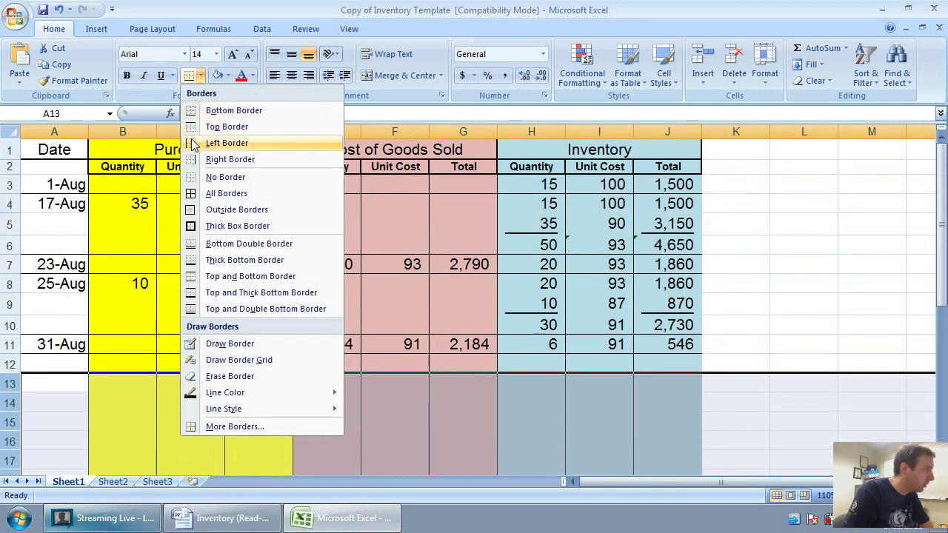
left_click(191, 184)
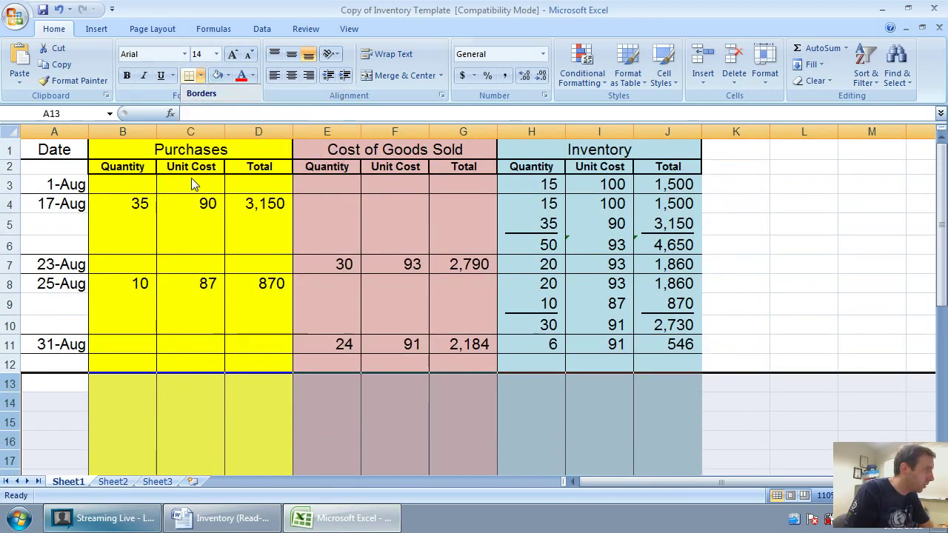
left_click(228, 75)
left_click(222, 200)
left_click(122, 363)
left_click(55, 402)
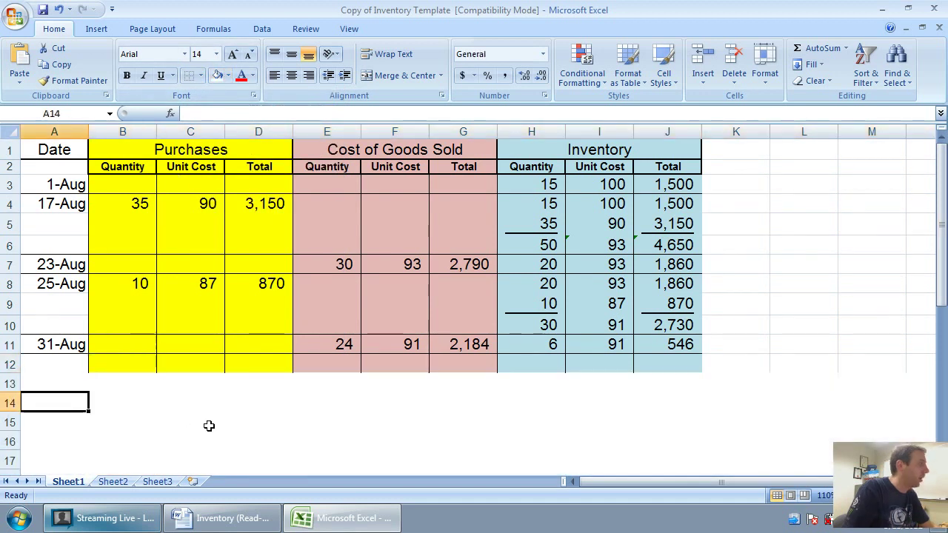
type("DR I")
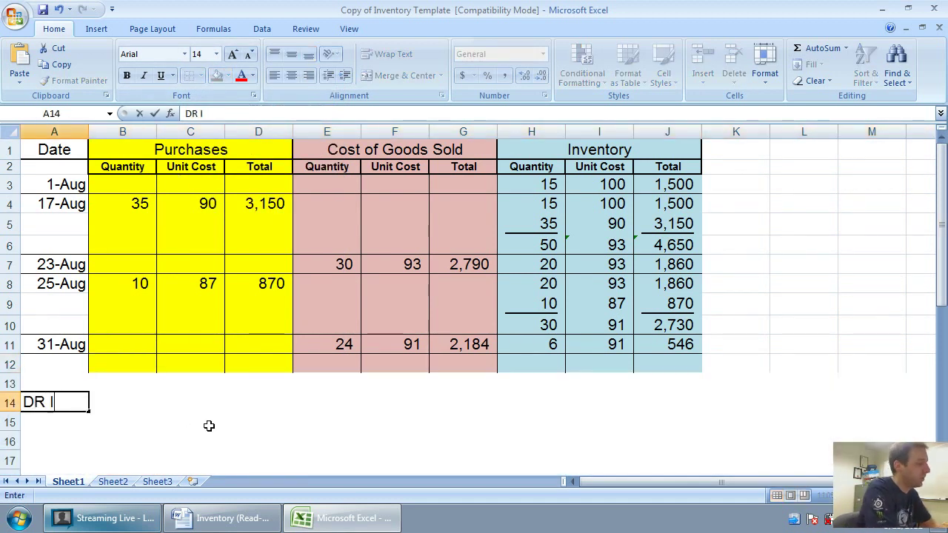
type("nventory")
key("Return")
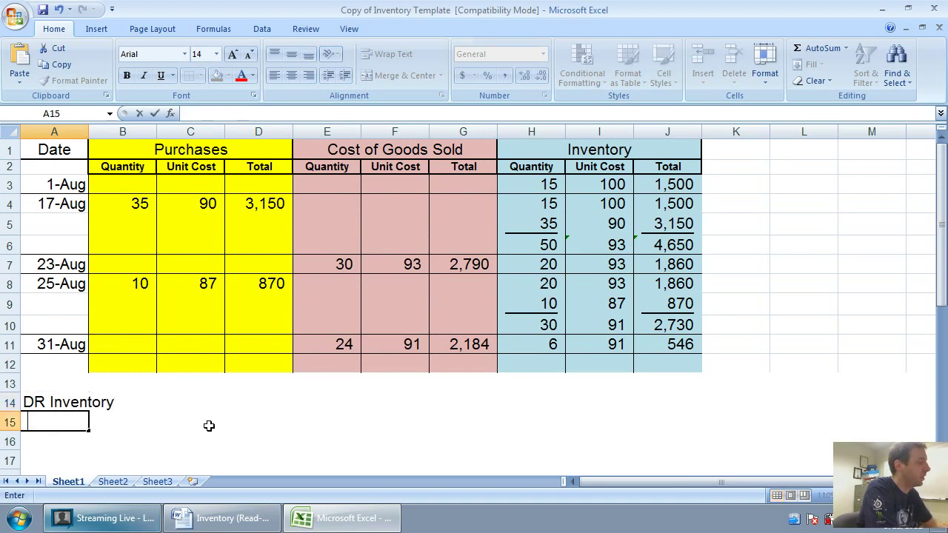
type("CR Cash")
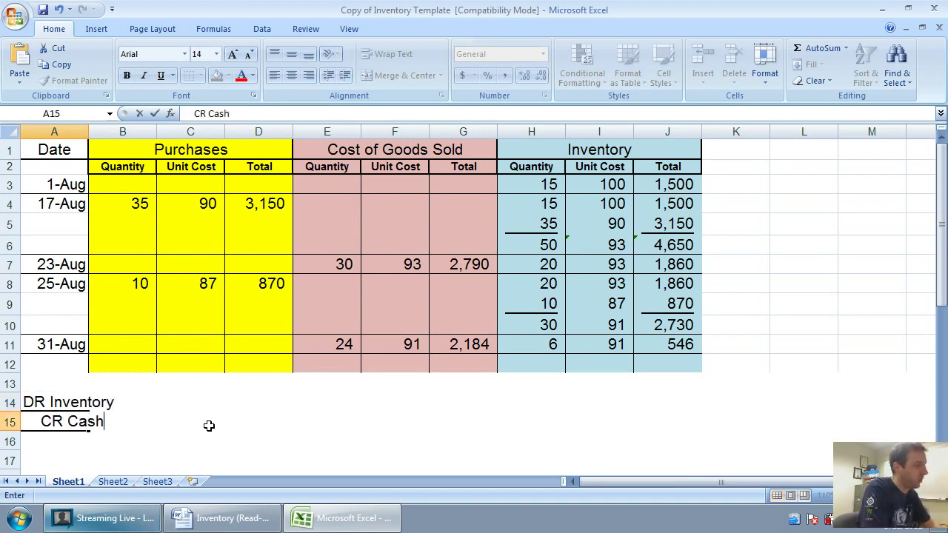
key("Right")
key("Right")
key("Right")
key("Up")
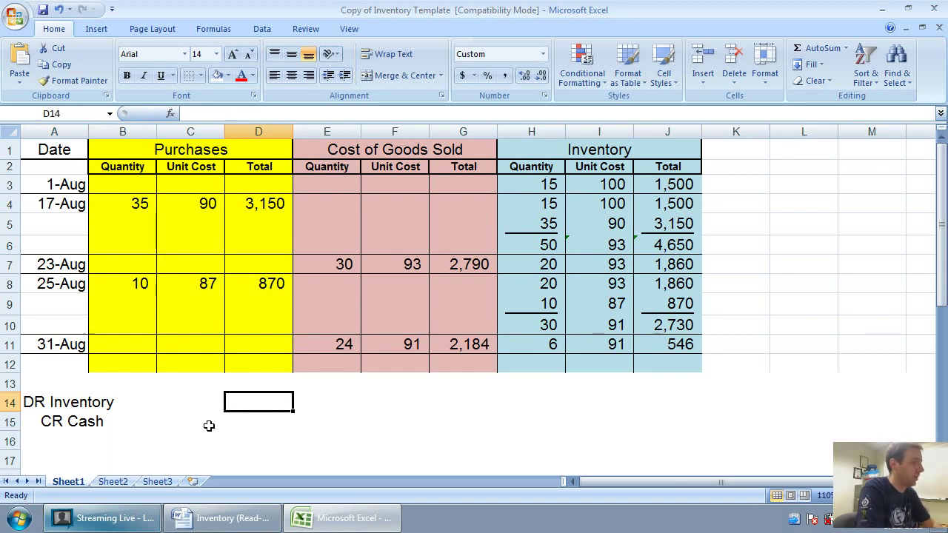
type("3150")
key("Right")
key("Down")
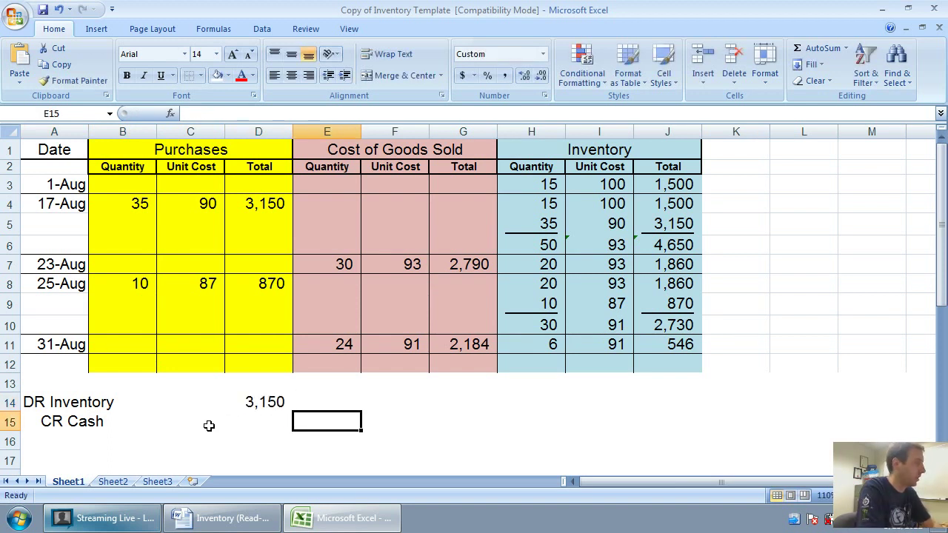
type("3150")
key("Down")
key("Left")
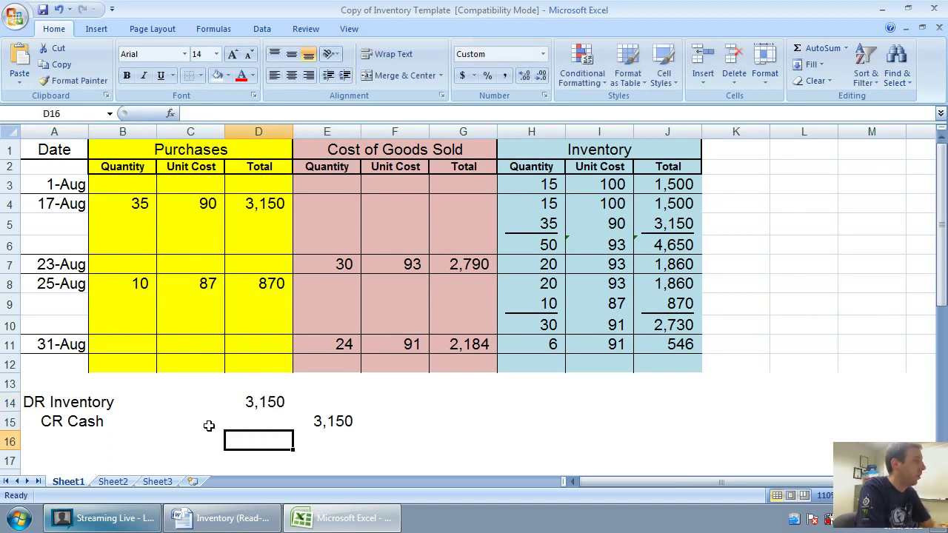
key("Left")
key("Left")
key("Right")
key("Right")
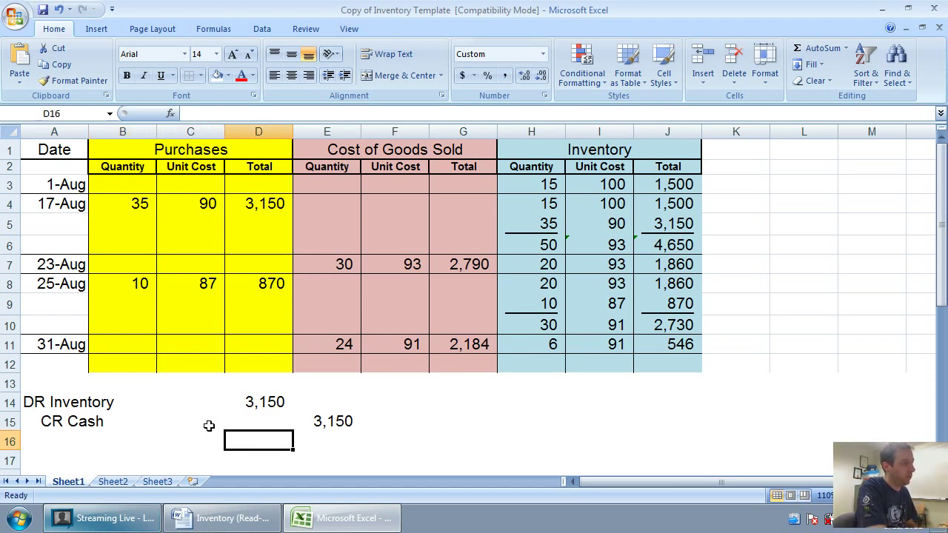
key("Up")
key("Up")
key("Delete")
key("Down")
key("Right")
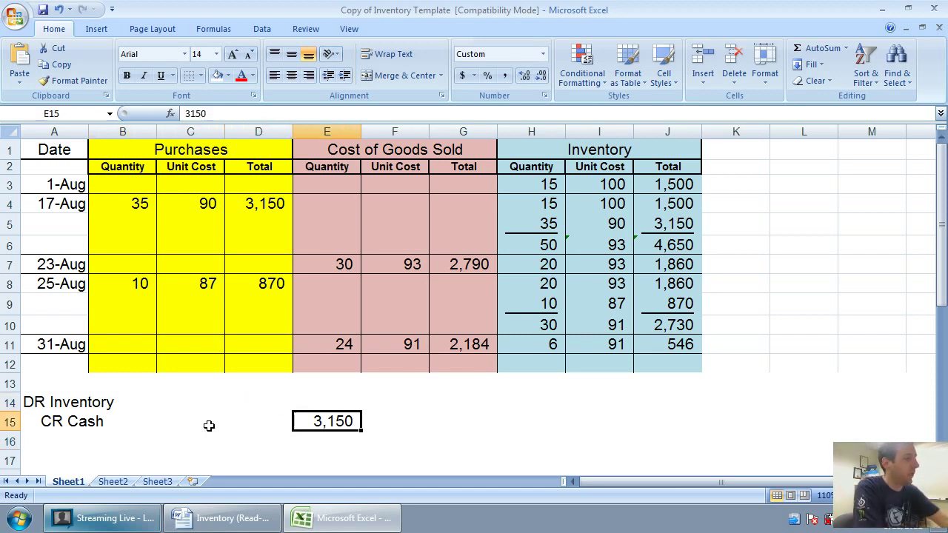
key("Delete")
key("Up")
key("Left")
type("870")
key("Down")
key("Right")
type("8")
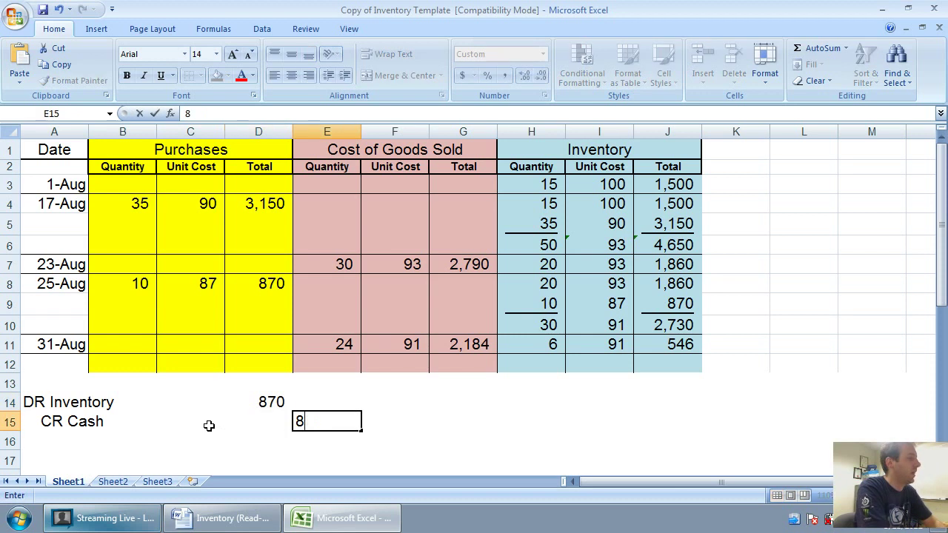
type("70")
key("Down")
key("Left")
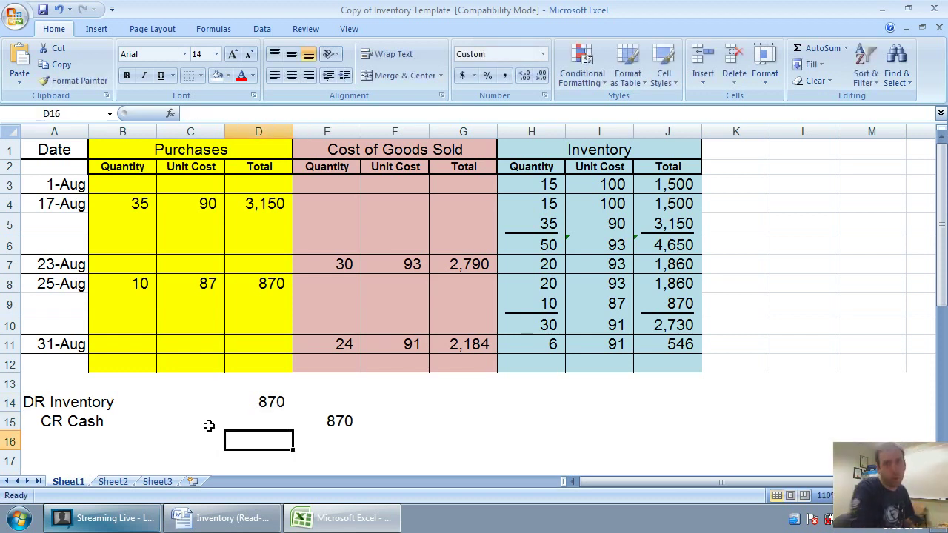
left_click_drag(60, 400, 375, 444)
- Clear the draft entry and enter the Aug 23 date in A14
key("Delete")
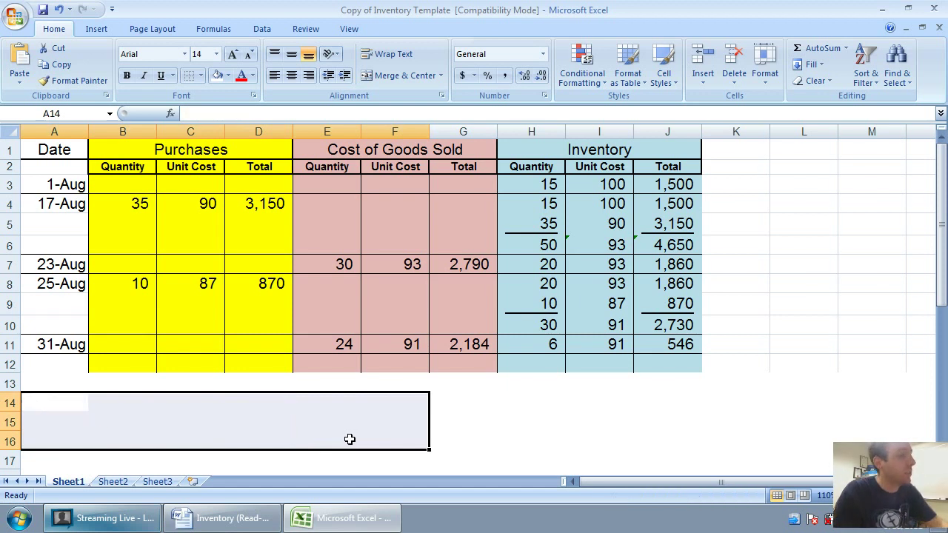
left_click(44, 407)
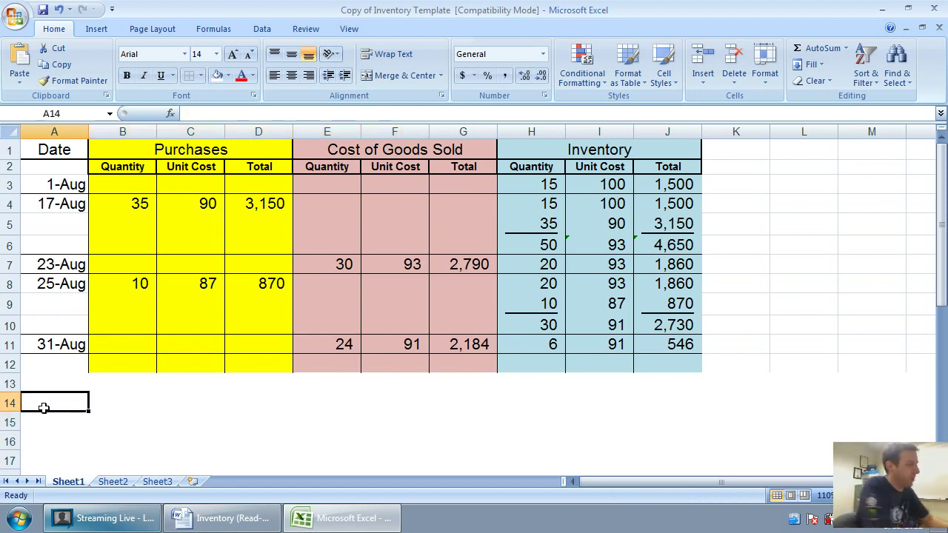
type("Aug 23")
key("Return")
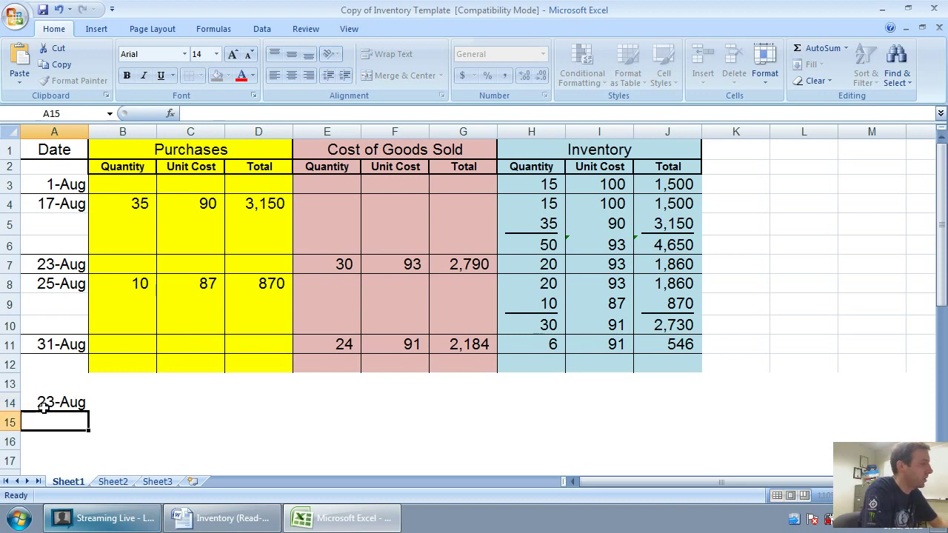
key("Tab")
key("Left")
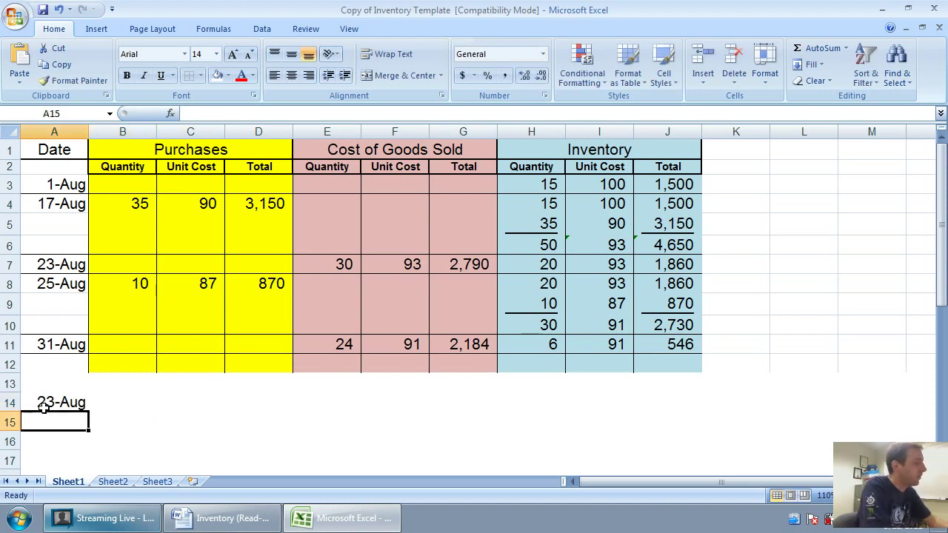
- List the journal accounts DR Cash, CR Sales Revenue, DR COGS and CR Inventory
type("DR Cash")
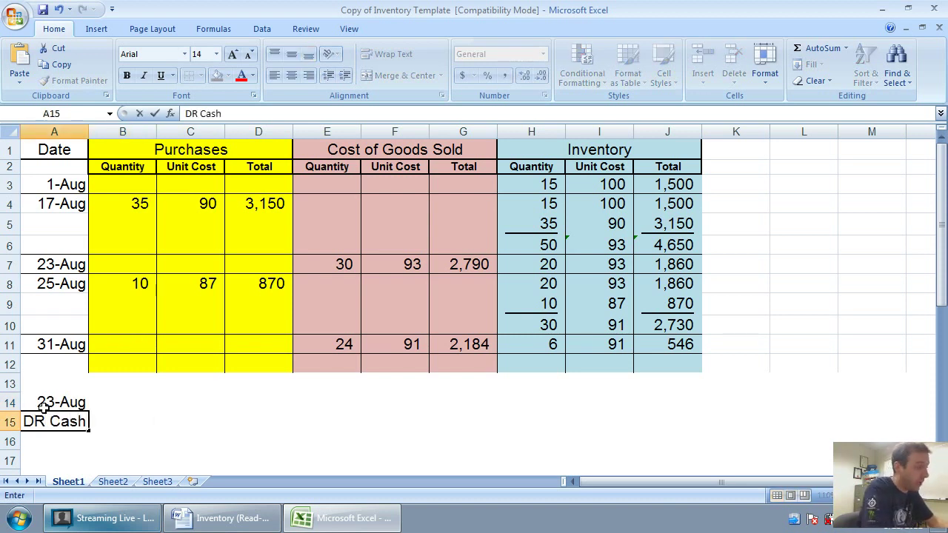
key("Return")
key("Left")
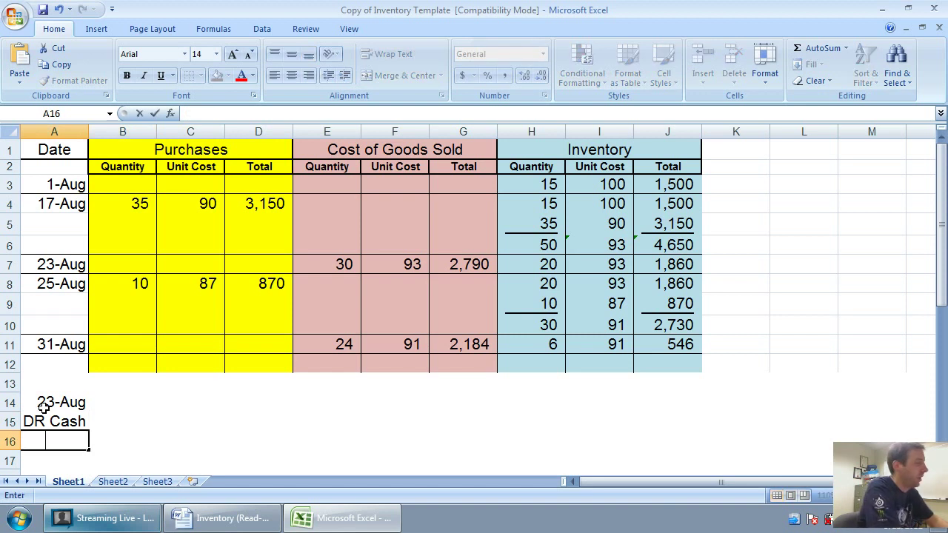
type("CR Sale")
key("BackSpace")
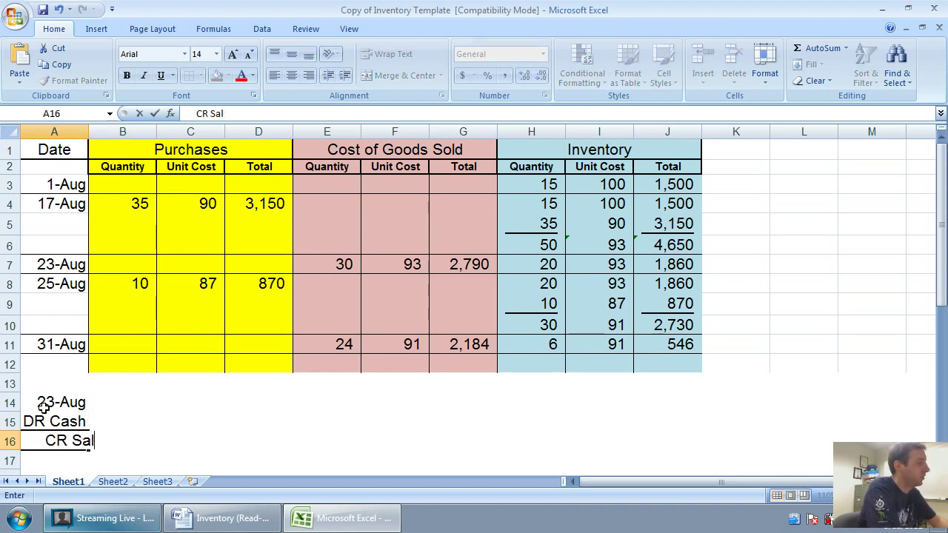
type("es Re")
type("vienue")
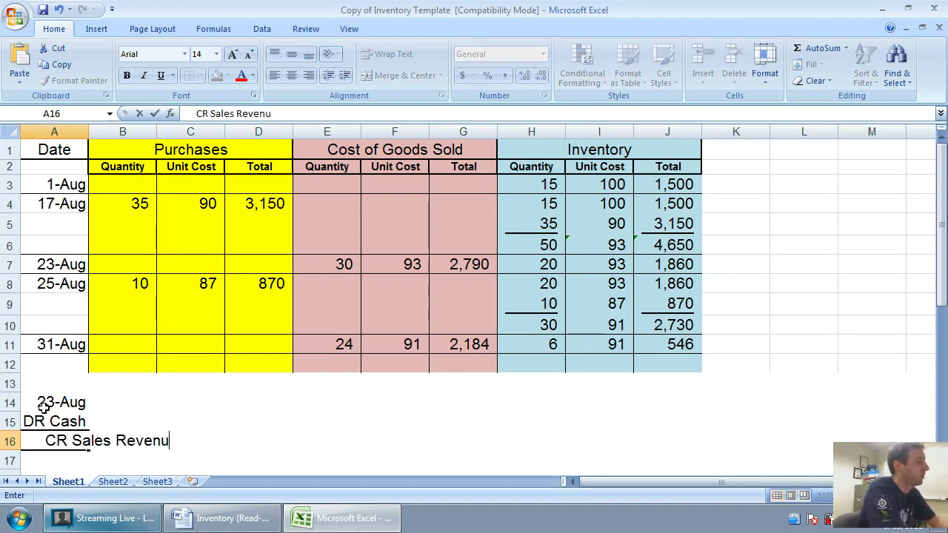
key("Return")
type("DR COGS")
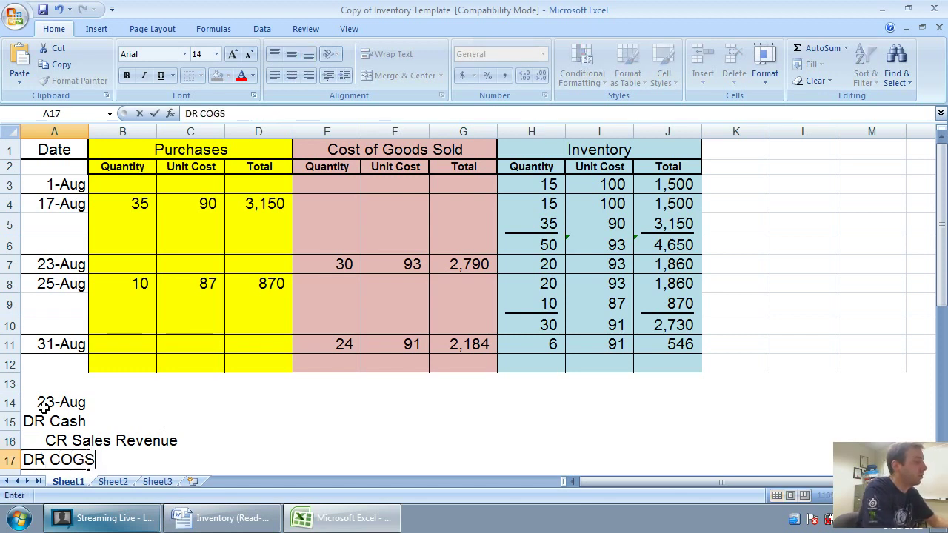
key("Return")
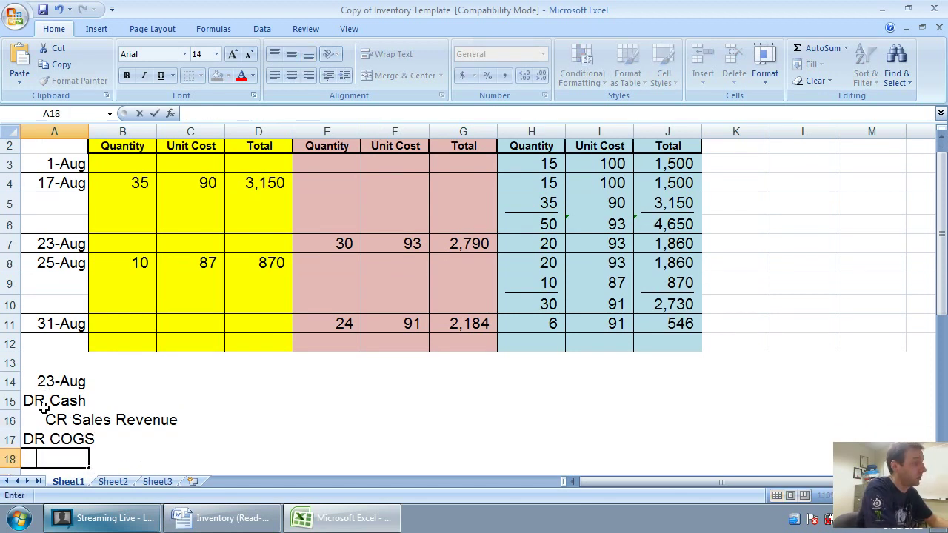
type("CR Int")
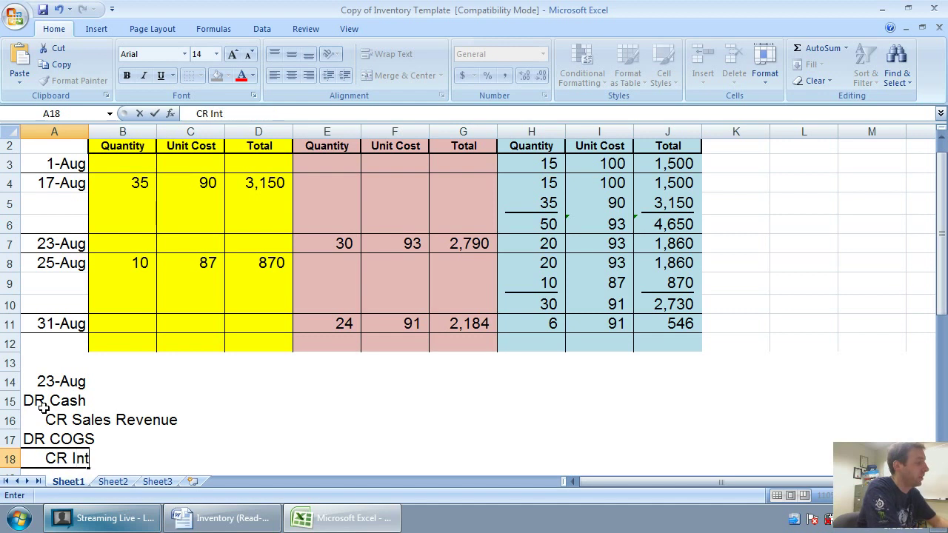
key("BackSpace")
type("ventory")
key("Right")
key("Right")
key("Right")
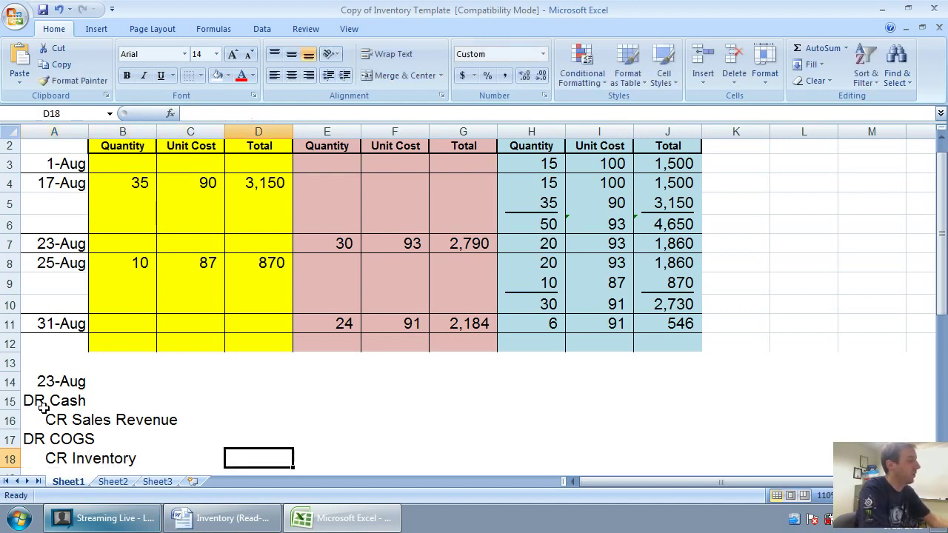
- Look up the 23-Aug cost total and enter the 2,790 COGS debit
key("Up")
key("Left")
key("Up")
key("Right")
key("Up")
key("Down")
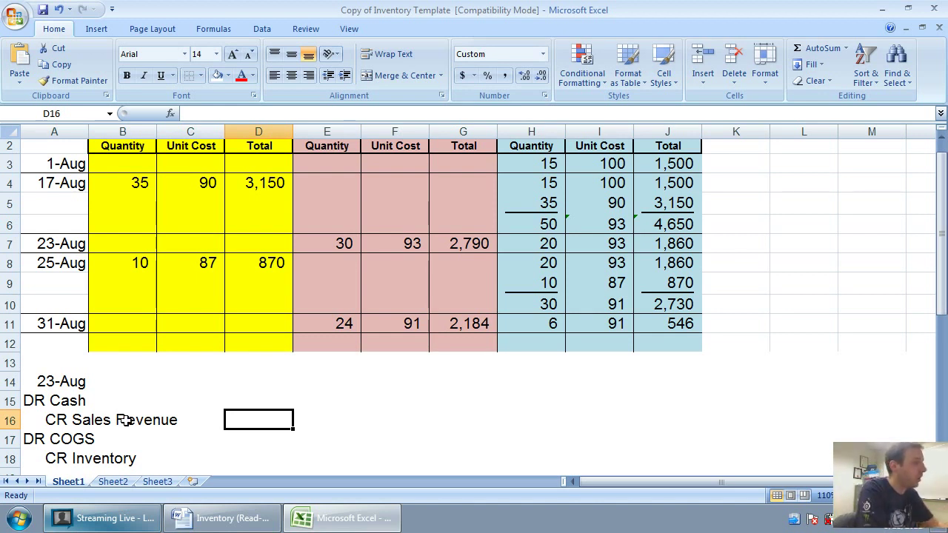
key("Right")
key("Up")
key("Right")
key("Right")
key("Up")
key("Up")
key("Up")
key("Up")
key("Up")
key("Up")
key("Up")
key("Up")
key("Down")
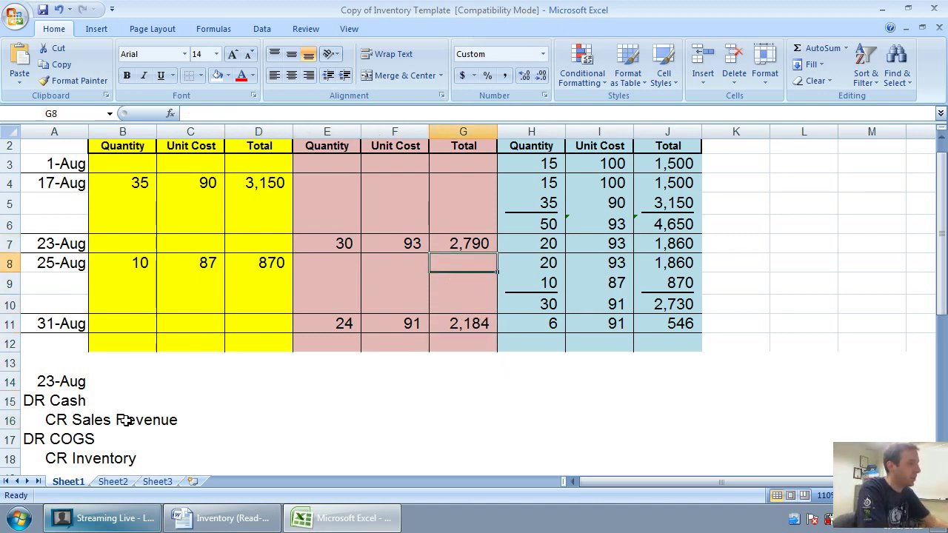
key("Left")
key("Left")
key("Left")
key("Down")
key("Down")
key("Down")
key("Down")
key("Down")
key("Down")
key("Down")
key("Down")
key("Down")
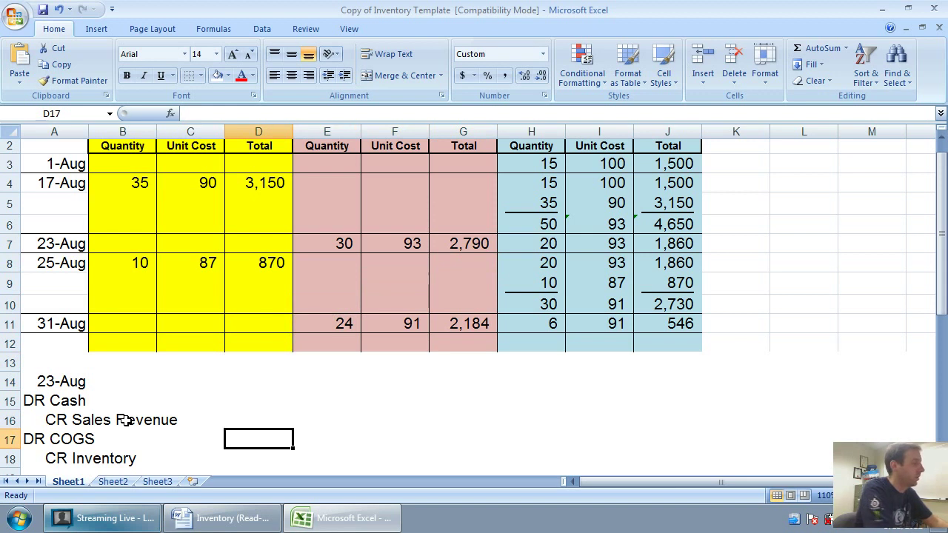
type("2790")
key("Return")
- Enter the matching 2,790 Inventory credit and check figures in the Word assignment
key("Right")
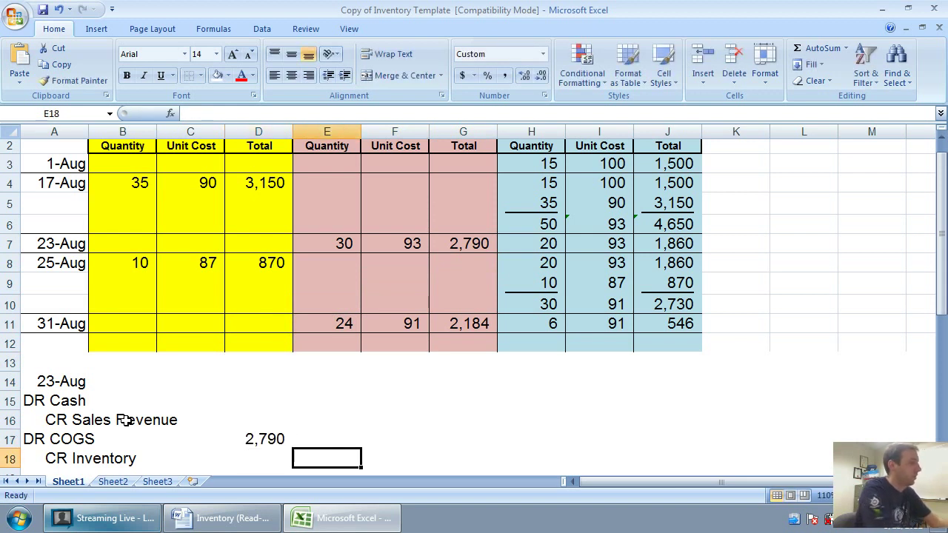
type("2790")
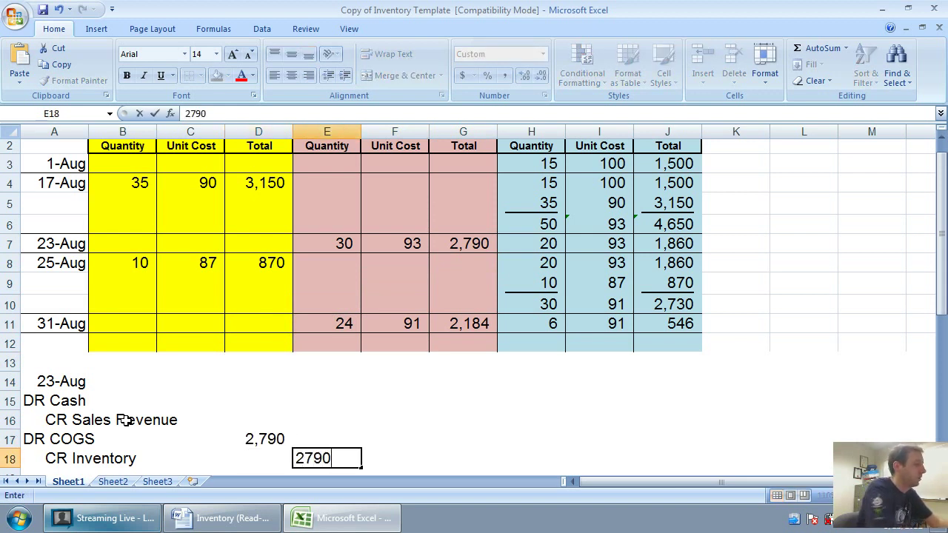
key("Up")
key("Left")
key("Up")
key("Up")
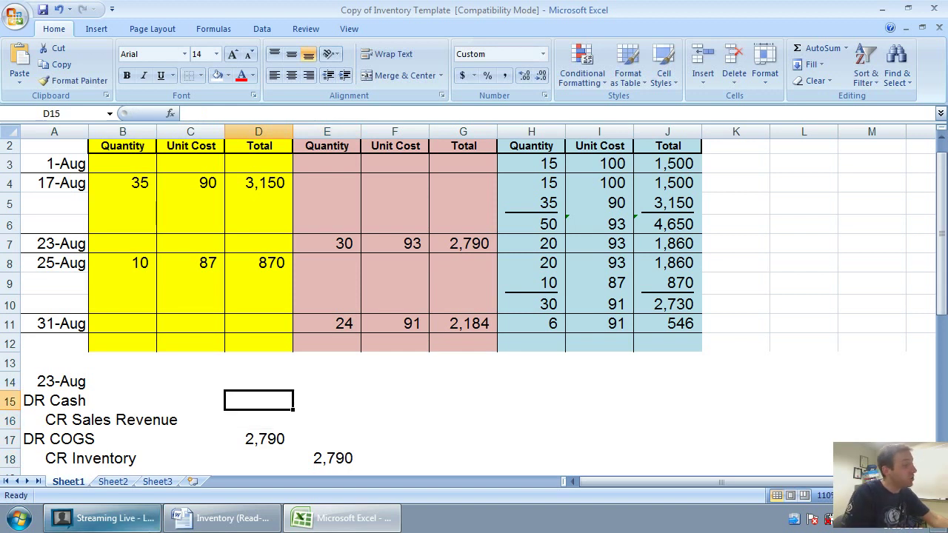
left_click(223, 517)
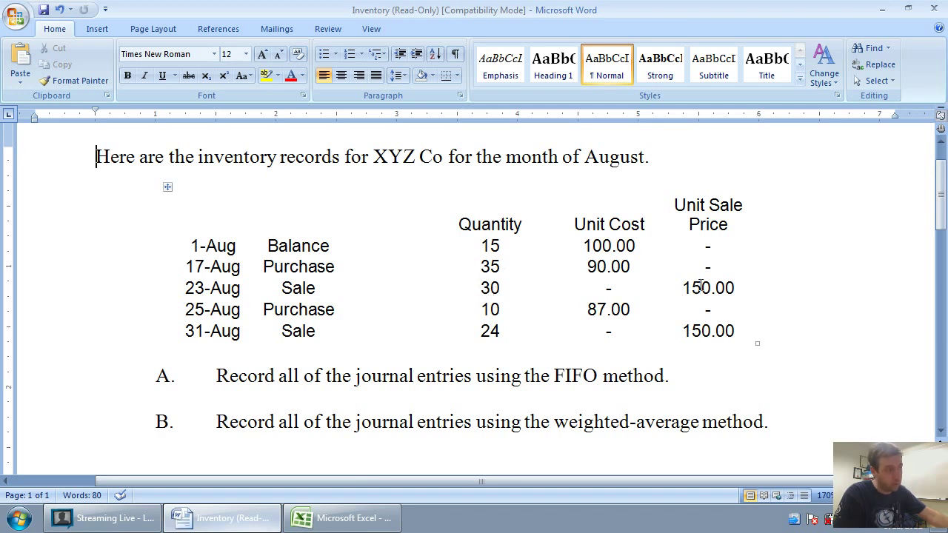
- Return from the Word assignment to the Excel inventory workbook
left_click(355, 520)
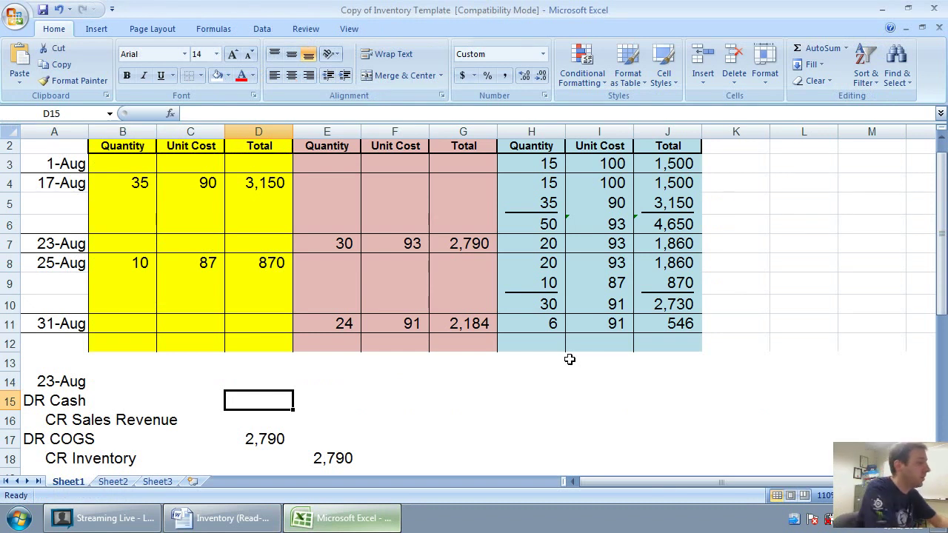
- Enter 4,500 as the Cash debit and the Sales Revenue credit
type("4500")
key("Return")
key("Right")
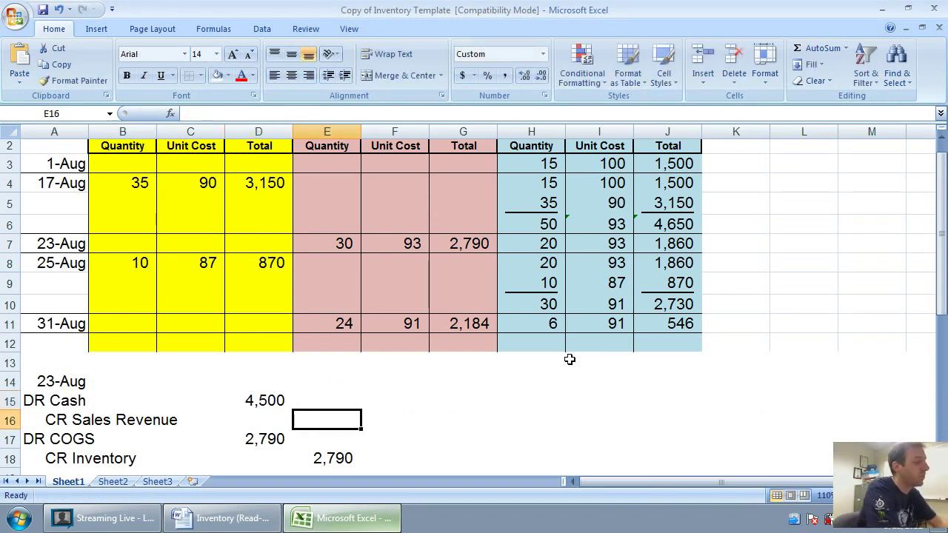
type("4500")
key("Return")
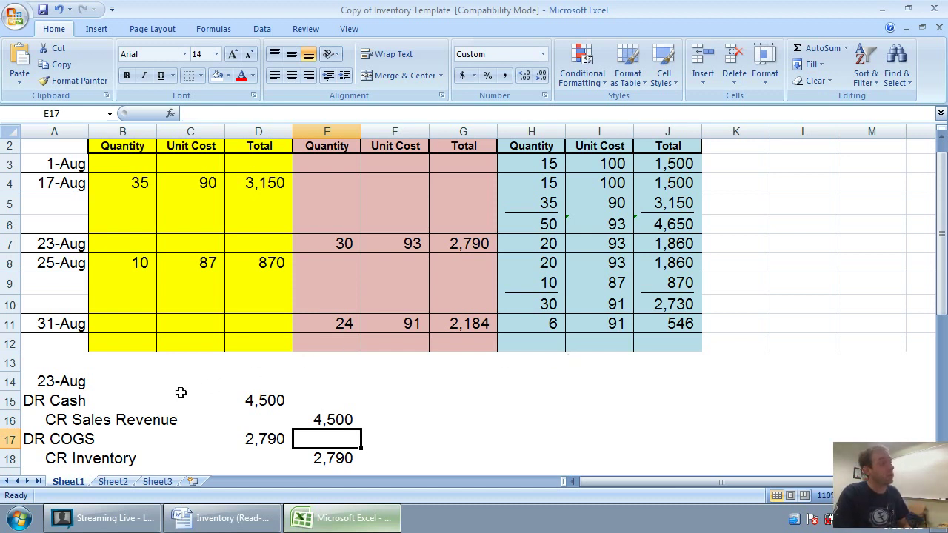
- Redate the copied journal entry to 31-Aug and clear its old amounts
left_click(79, 382)
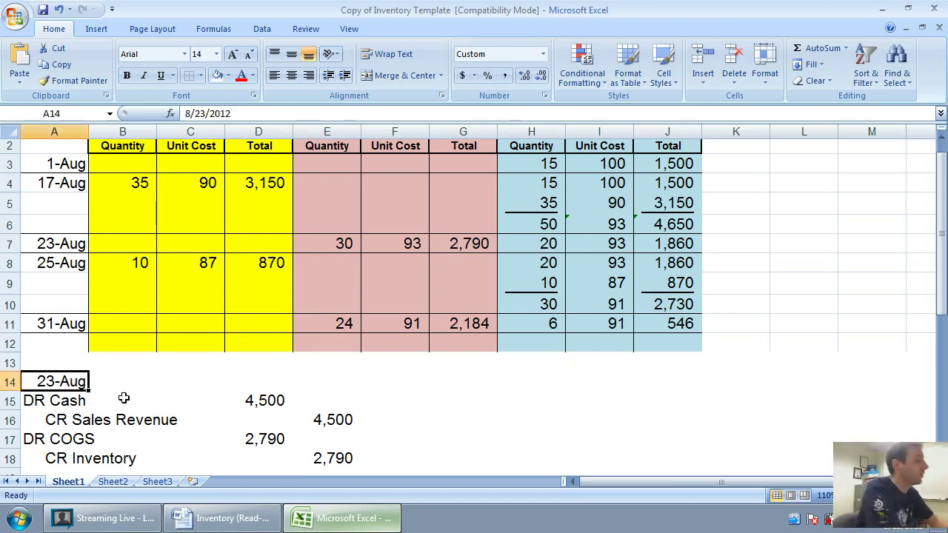
type("August 31")
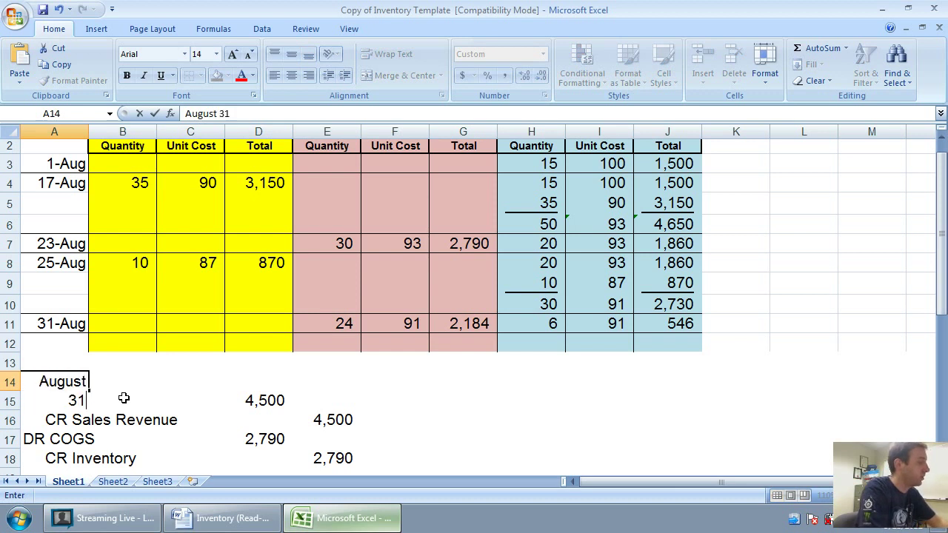
key("Return")
key("Right")
key("Right")
key("Right")
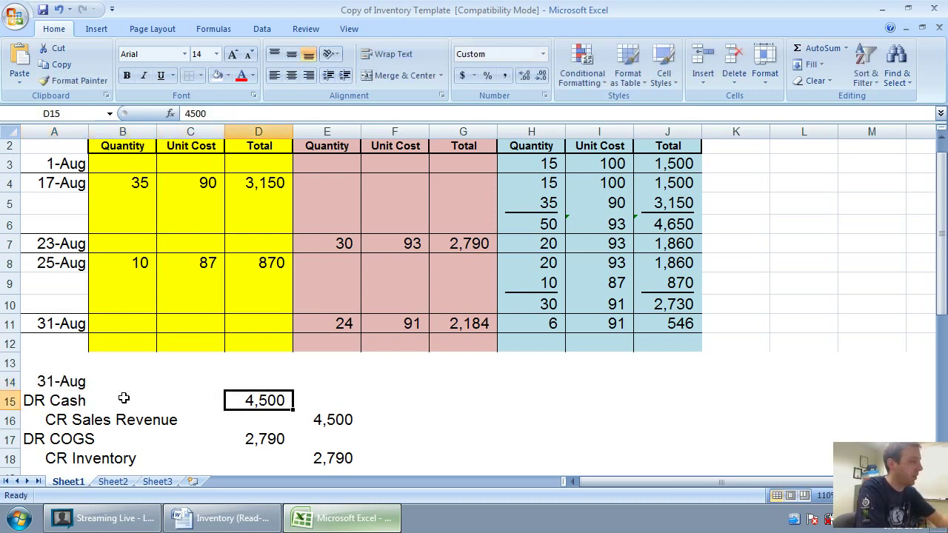
key("Delete")
key("Down")
key("Right")
key("Delete")
key("Down")
key("Left")
key("Delete")
key("Down")
key("Right")
key("Delete")
key("Left")
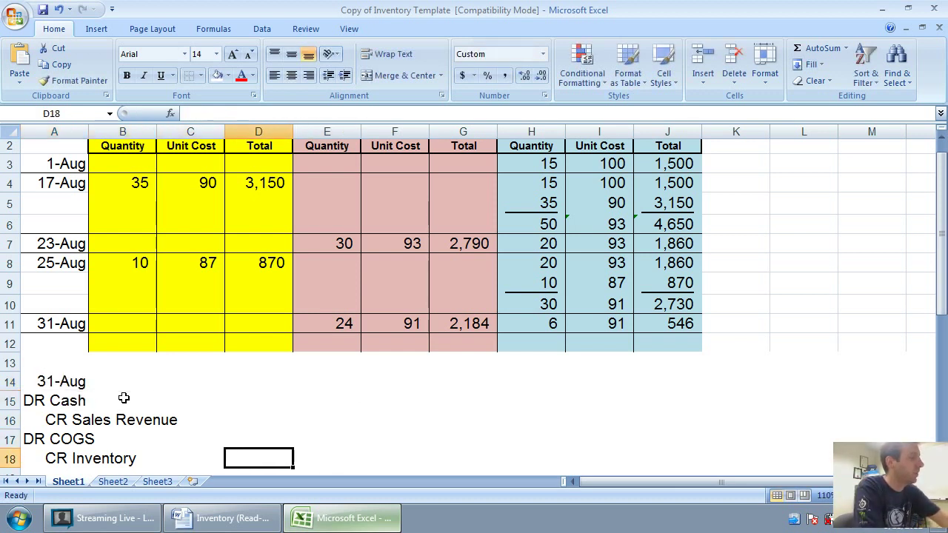
key("Up")
key("Up")
key("Up")
key("Up")
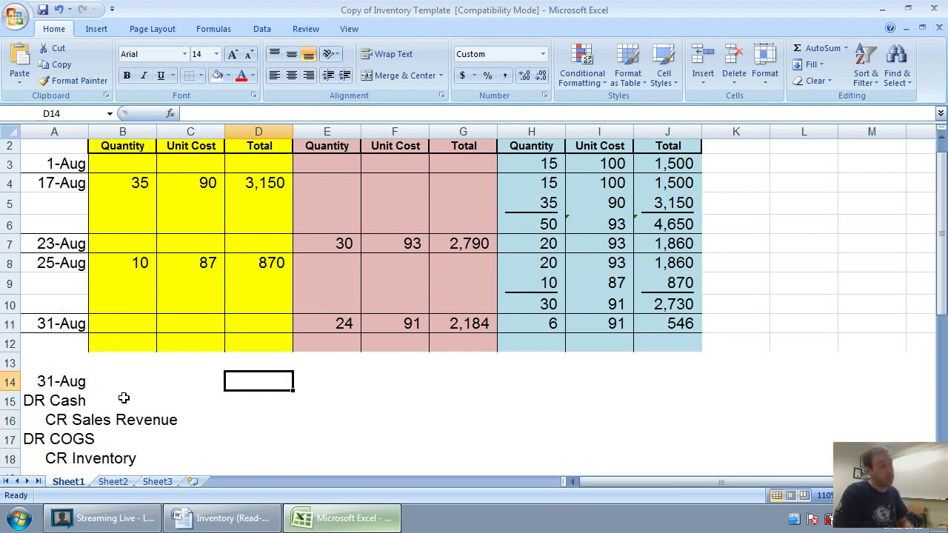
- Enter 2,184 as the COGS debit and the Inventory credit
left_click(230, 401)
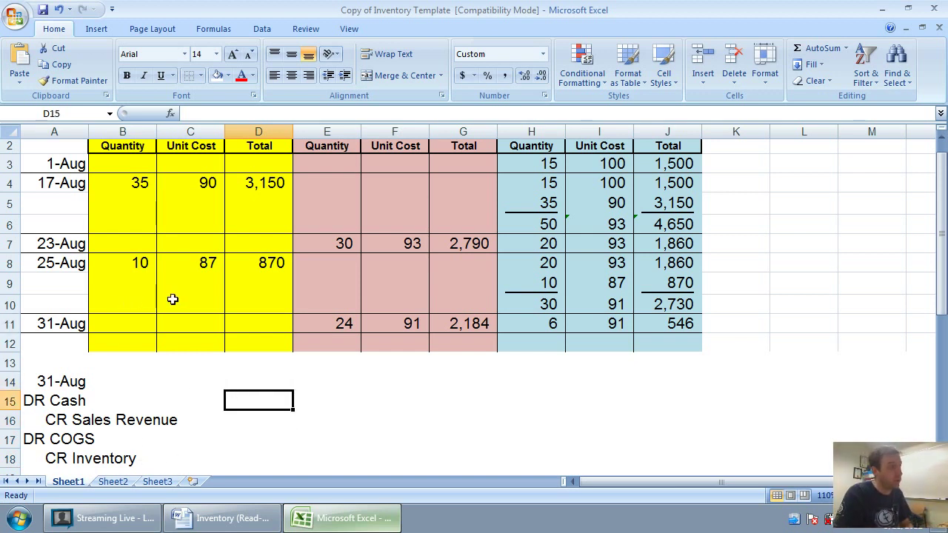
left_click(454, 324)
left_click(284, 437)
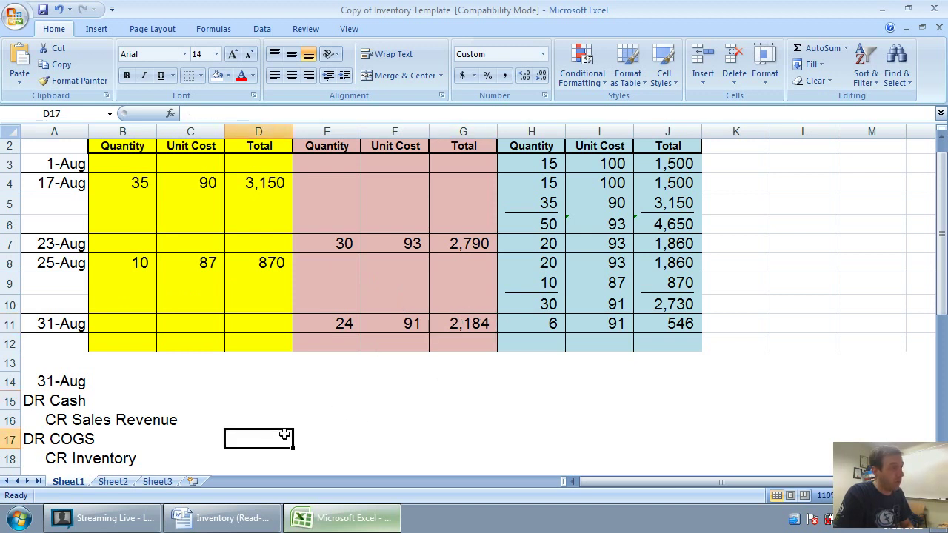
type("2,1")
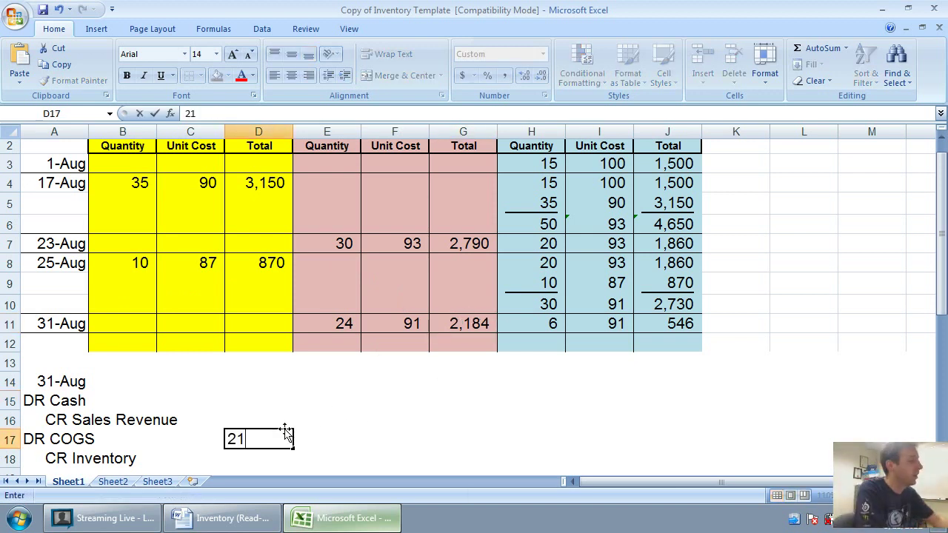
type("84")
key("Return")
key("Right")
type("2,18")
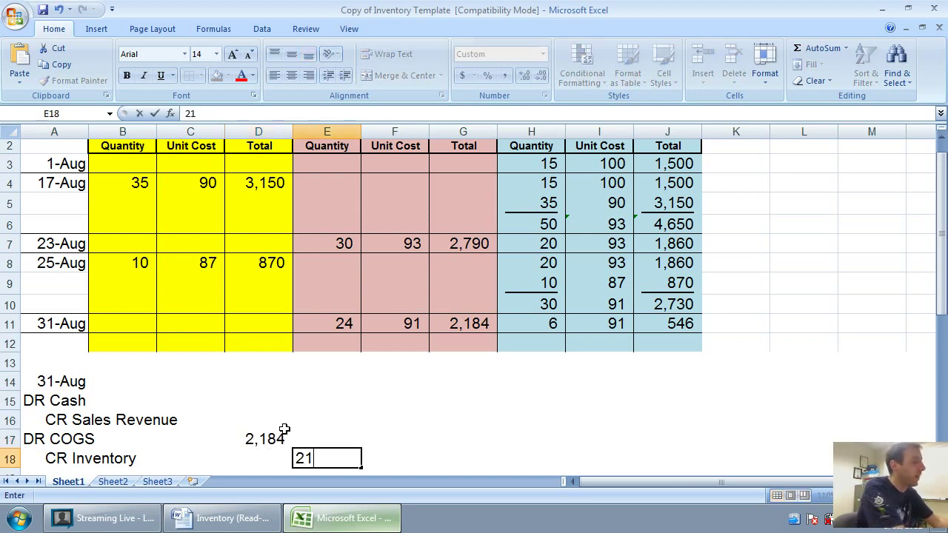
type("4")
key("Up")
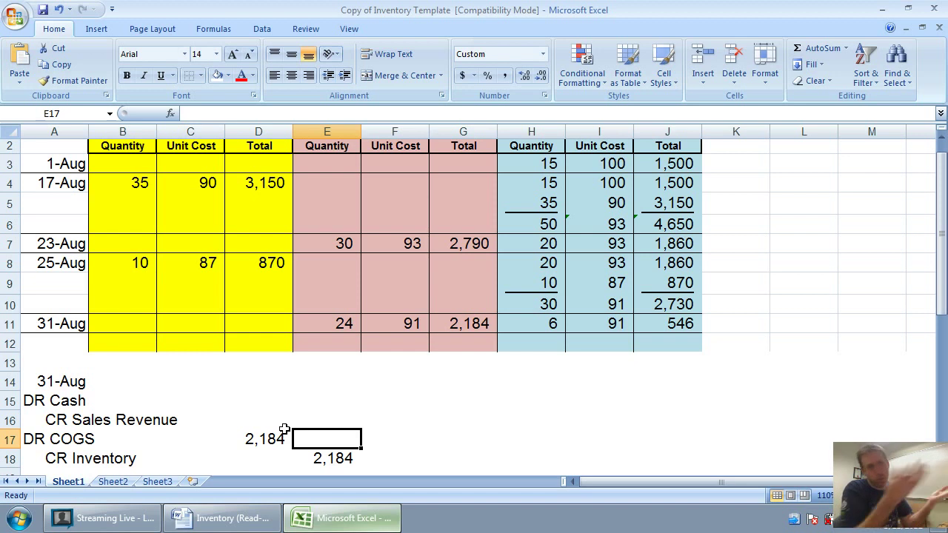
- Enter the Cash debit as =24*150 and the Sales Revenue credit as 3600
left_click(284, 428)
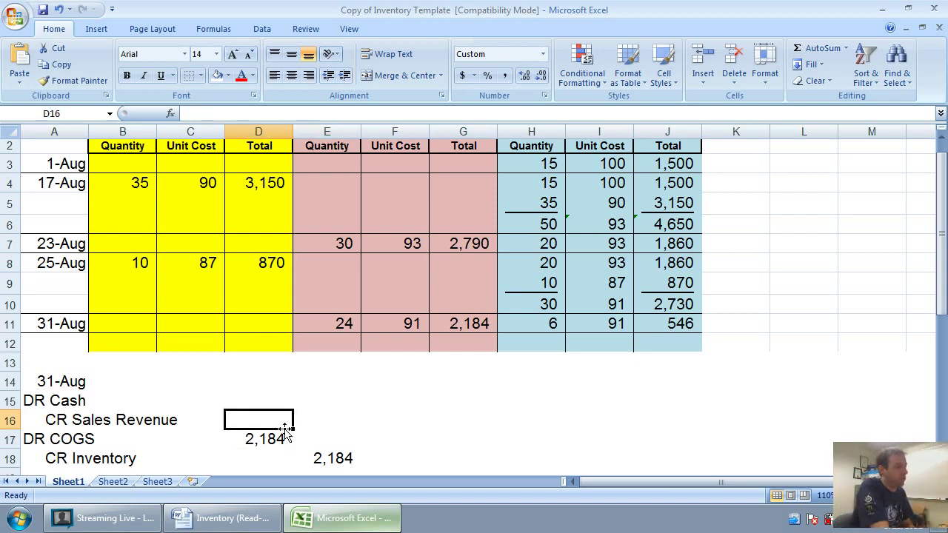
key("Up")
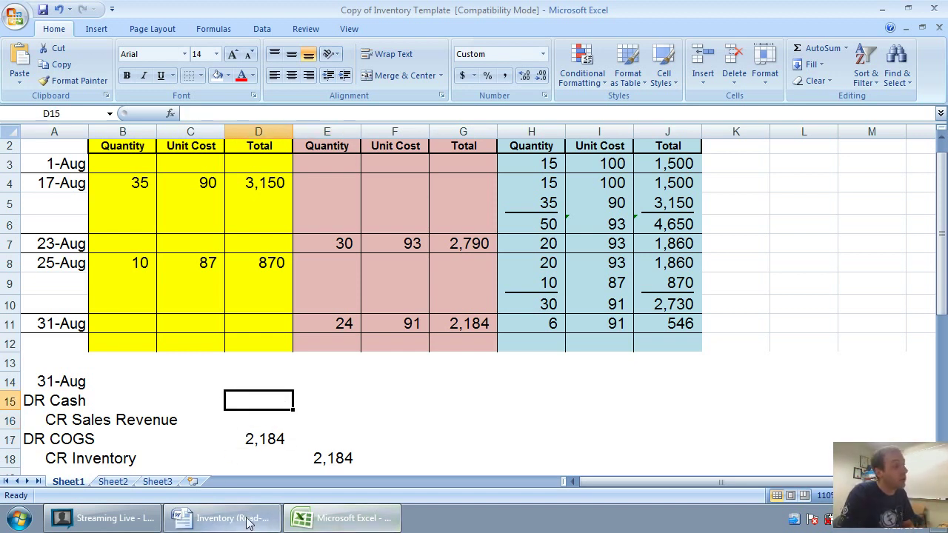
left_click(218, 520)
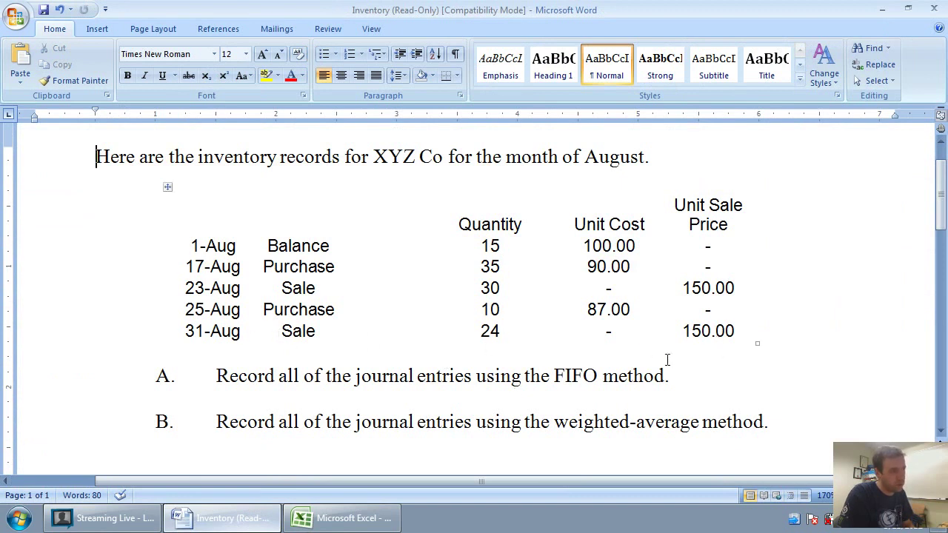
left_click(346, 521)
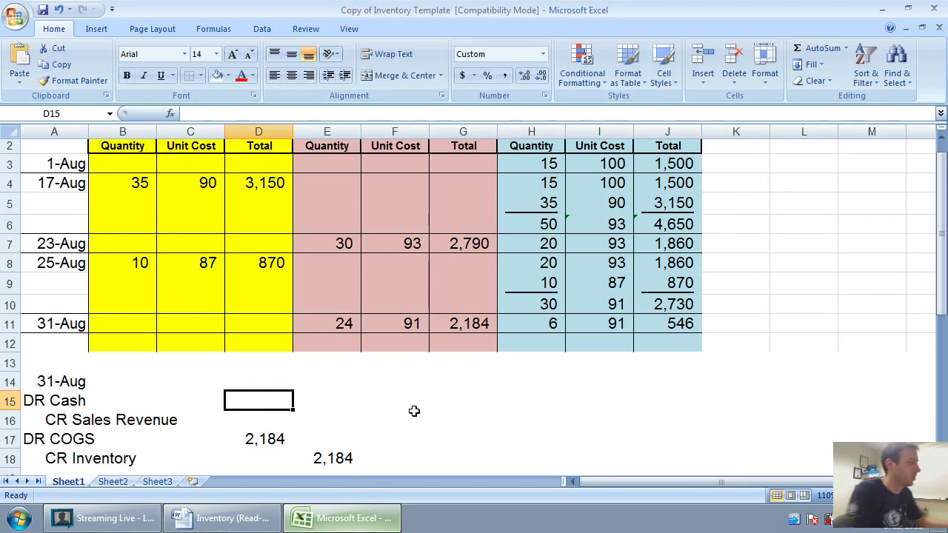
type("=24")
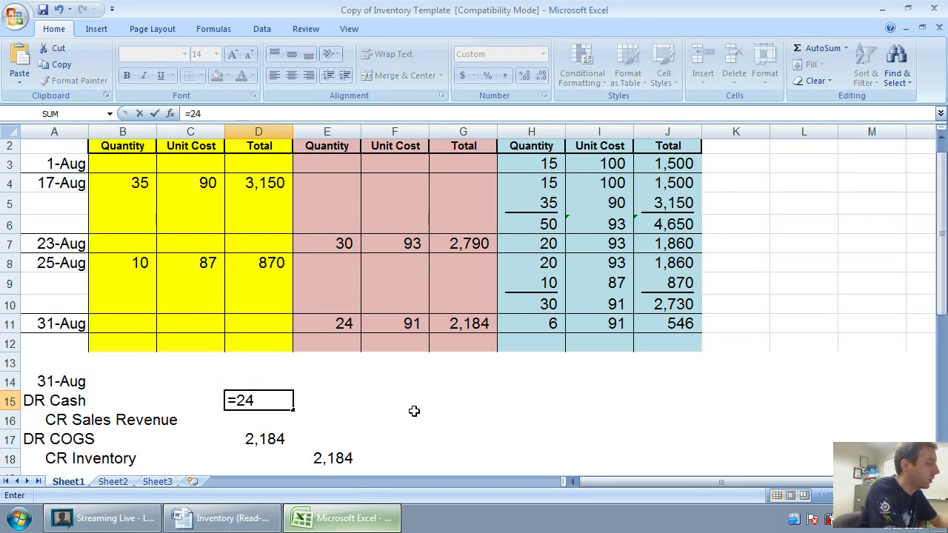
type("*150")
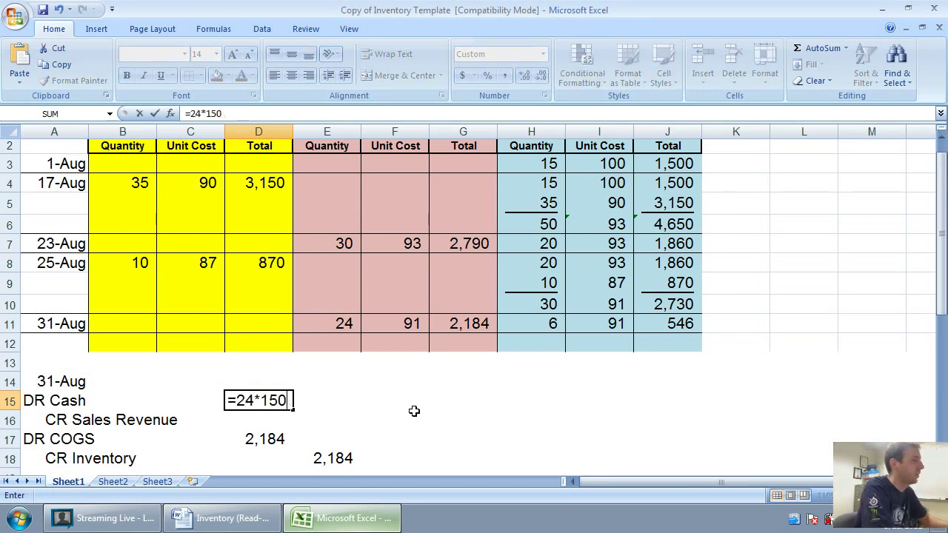
key("Return")
key("Right")
type("3600")
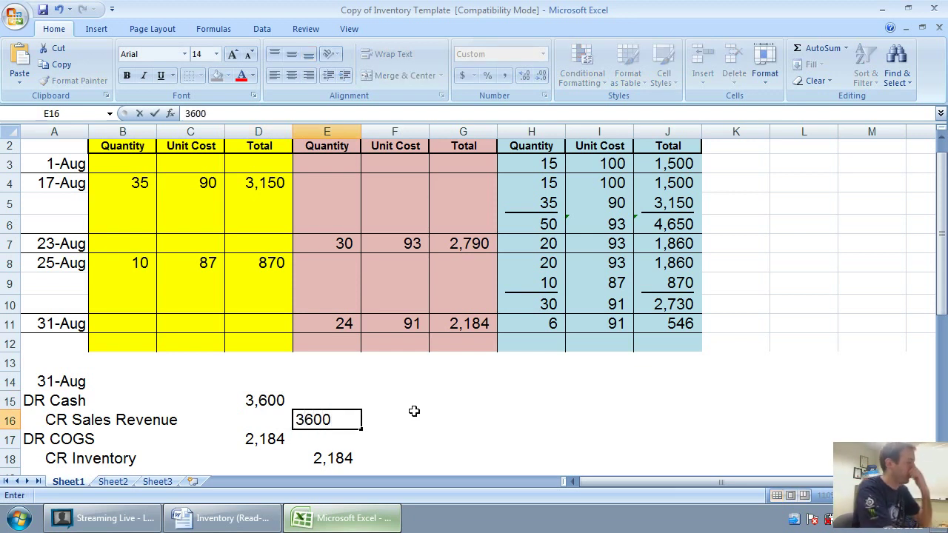
key("Return")
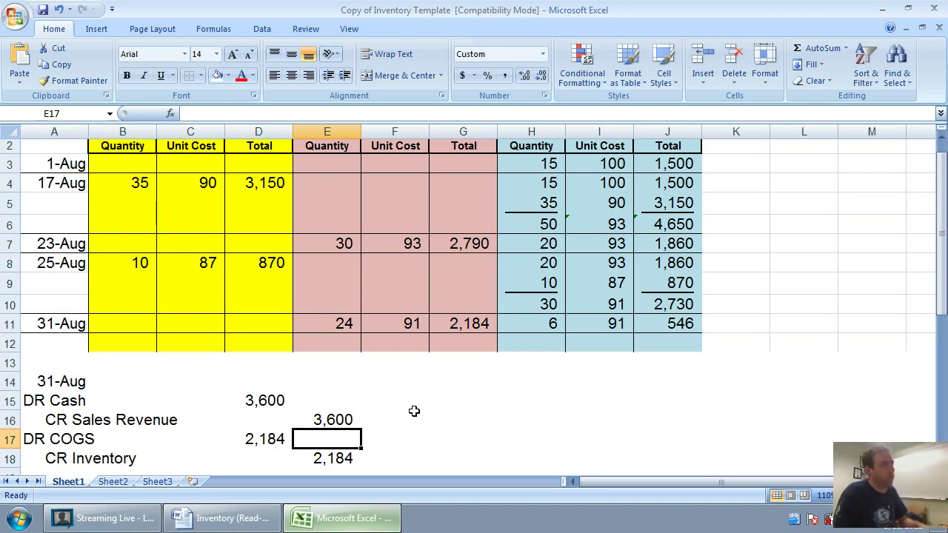
- Type the heading 'Gross Profit ?' in cell F14
key("Right")
key("Right")
key("Up")
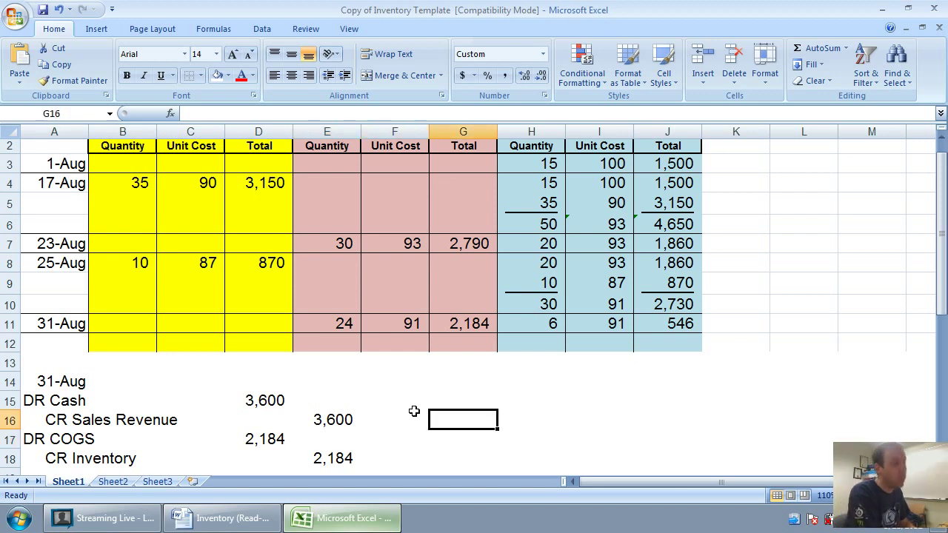
key("Up")
key("Up")
key("Left")
key("Right")
key("Left")
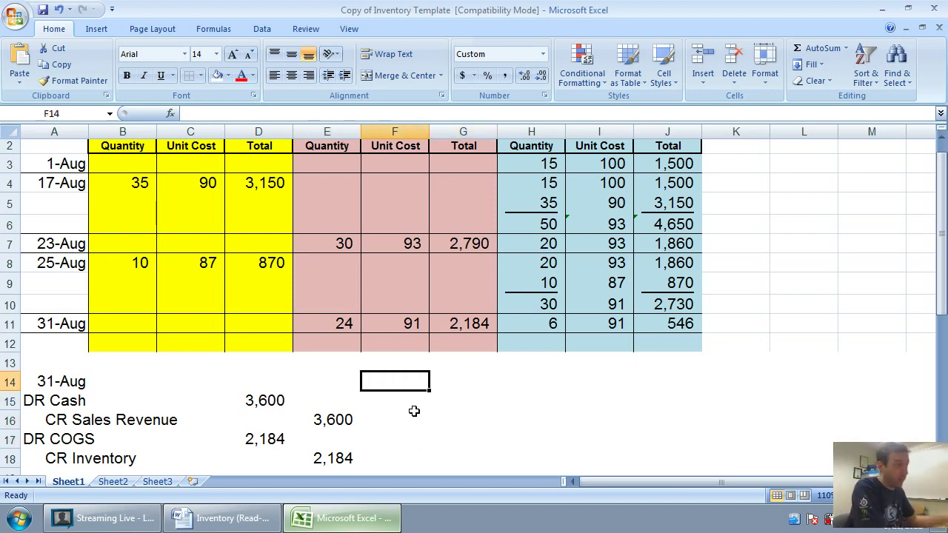
type("Sales")
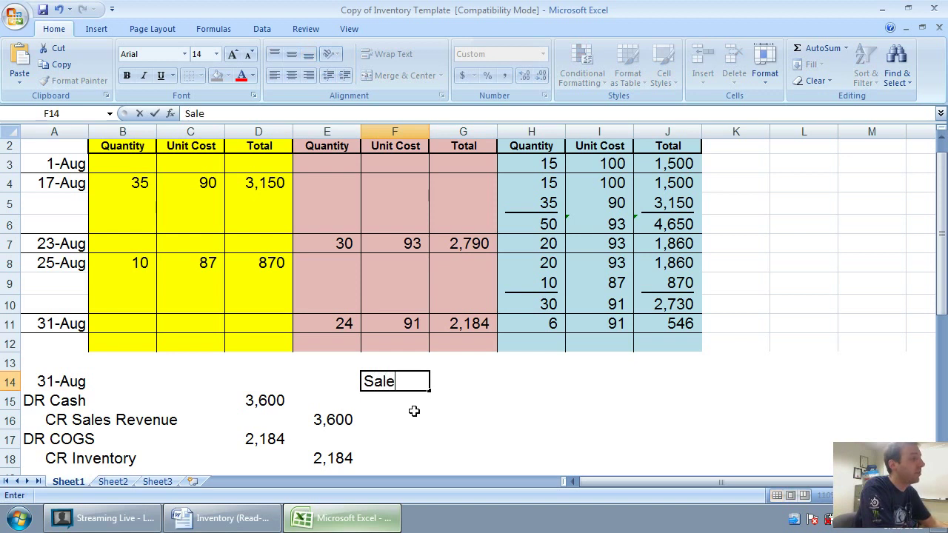
key("BackSpace")
key("BackSpace")
key("BackSpace")
key("BackSpace")
key("BackSpace")
type("G")
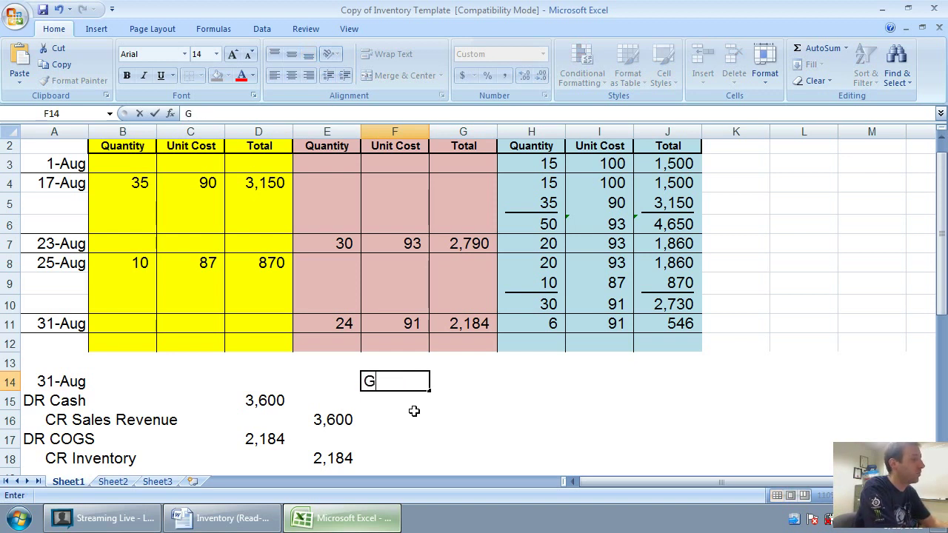
type("ross Profit")
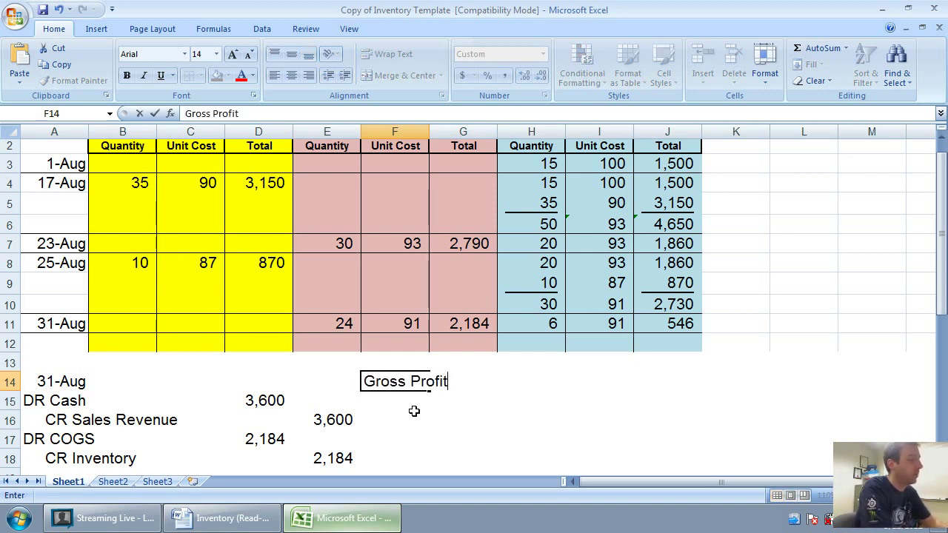
key("Up")
type("?")
key("Return")
type("]")
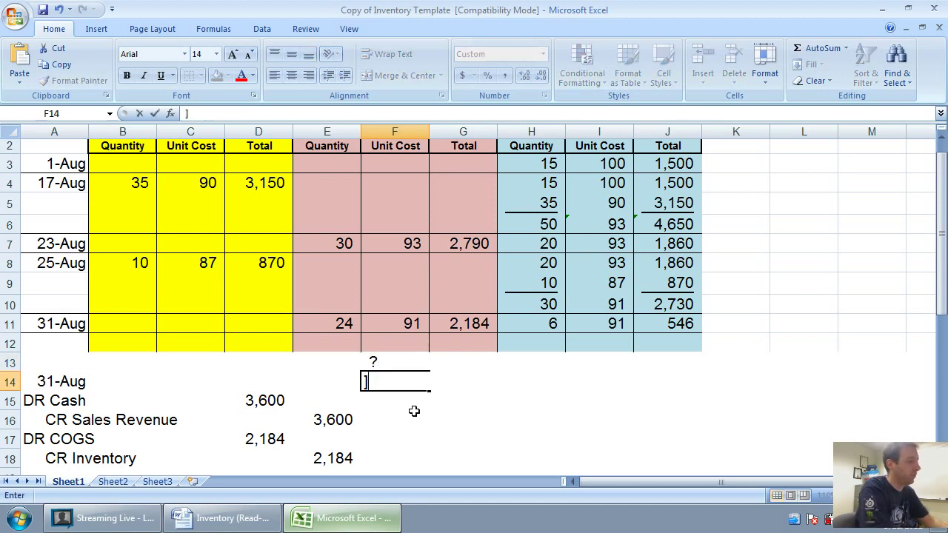
key("Escape")
key("Up")
key("Down")
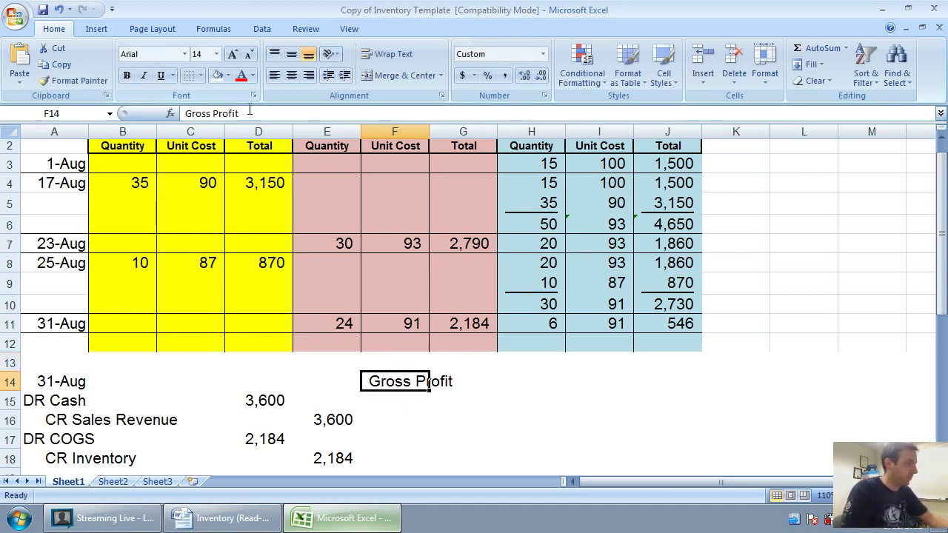
left_click(278, 115)
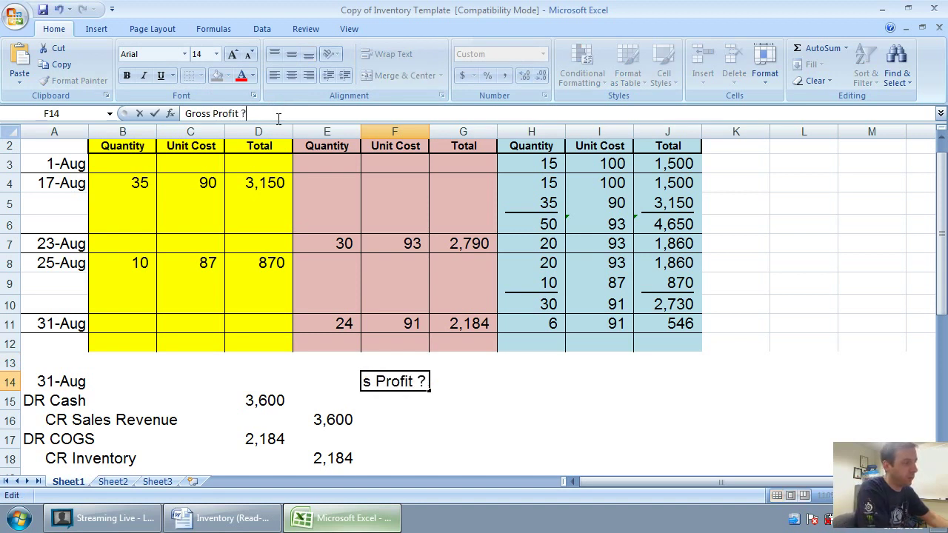
key("Return")
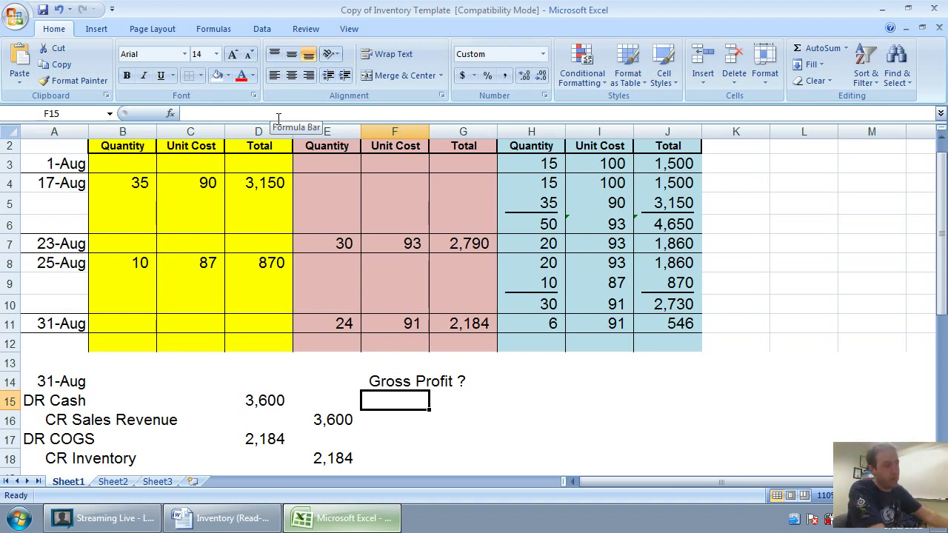
- Label F16:F18 as Sales, COGS and Gross Profit
key("Right")
key("Right")
key("Up")
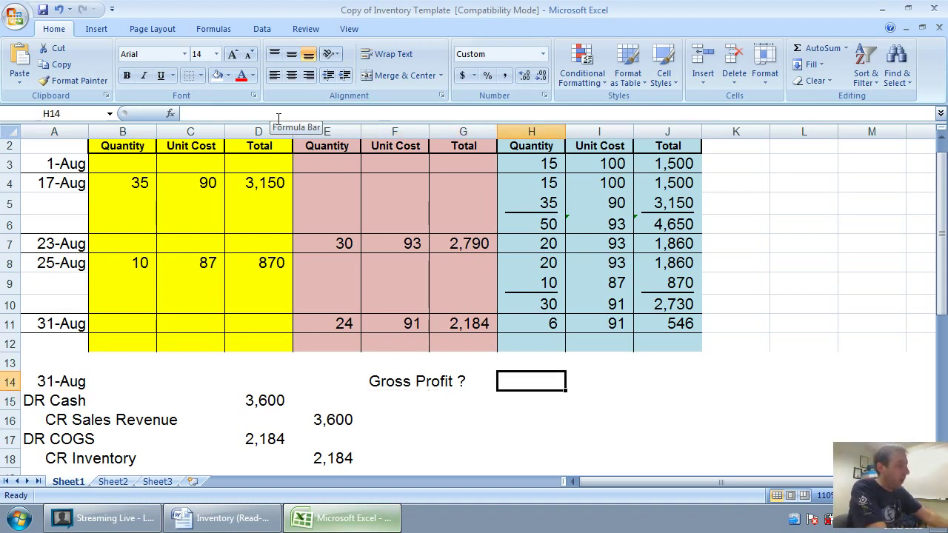
key("Down")
key("Left")
key("Left")
key("Down")
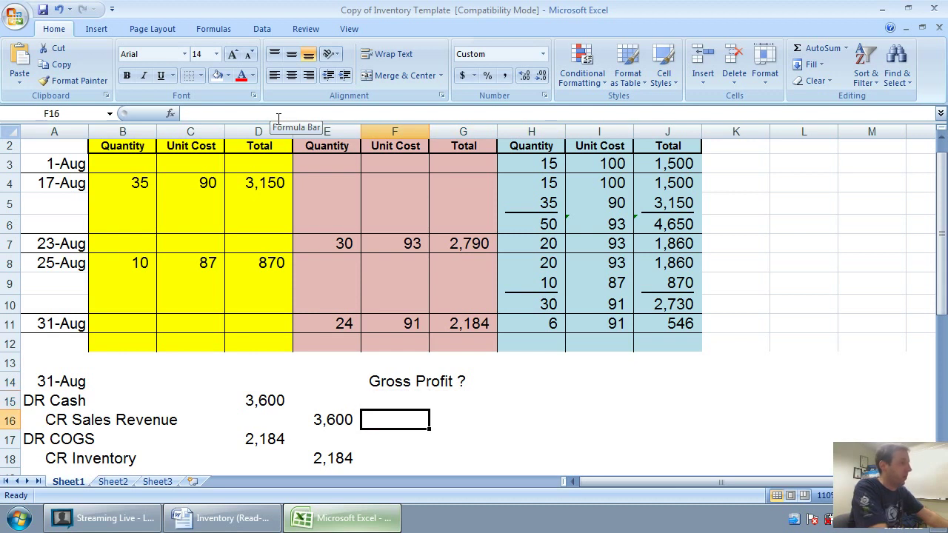
type("Sales")
key("Return")
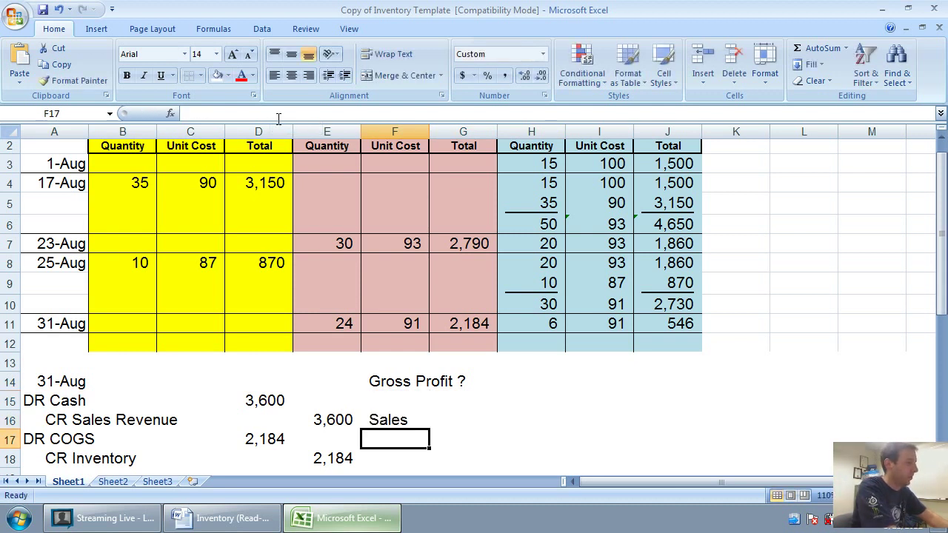
type("COGS")
key("Return")
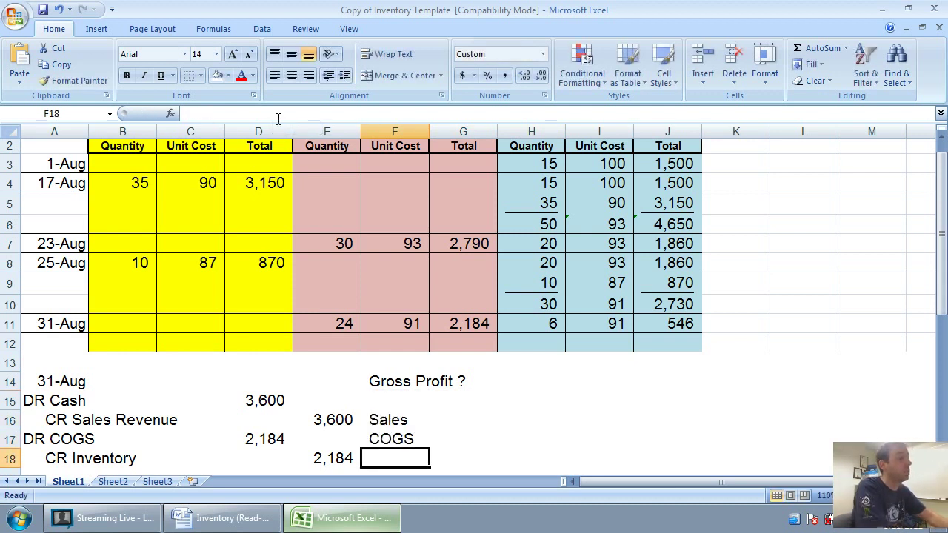
key("shift+Right")
key("shift+Right")
key("shift+Right")
key("shift+Right")
key("shift+Right")
key("shift+Right")
key("shift+Right")
key("shift+Right")
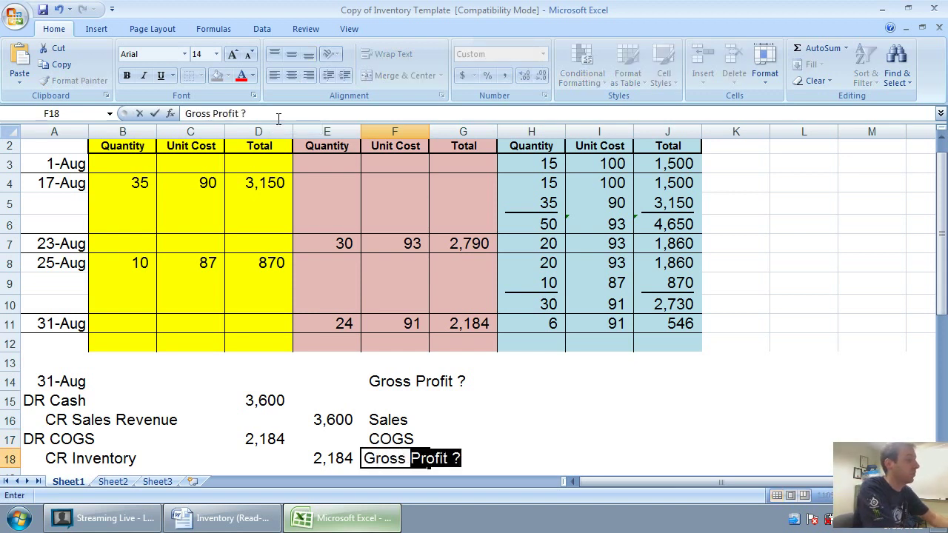
key("BackSpace")
type("fit \\")
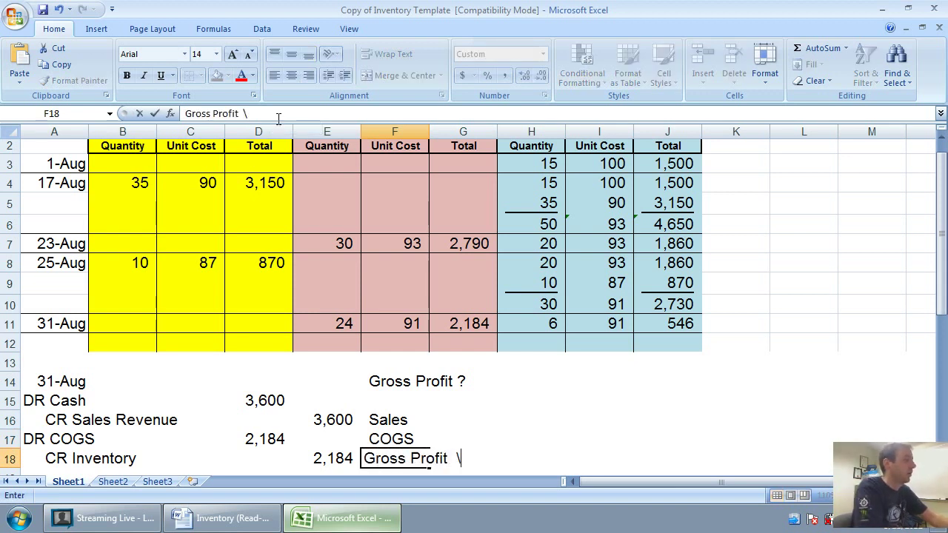
key("BackSpace")
key("Return")
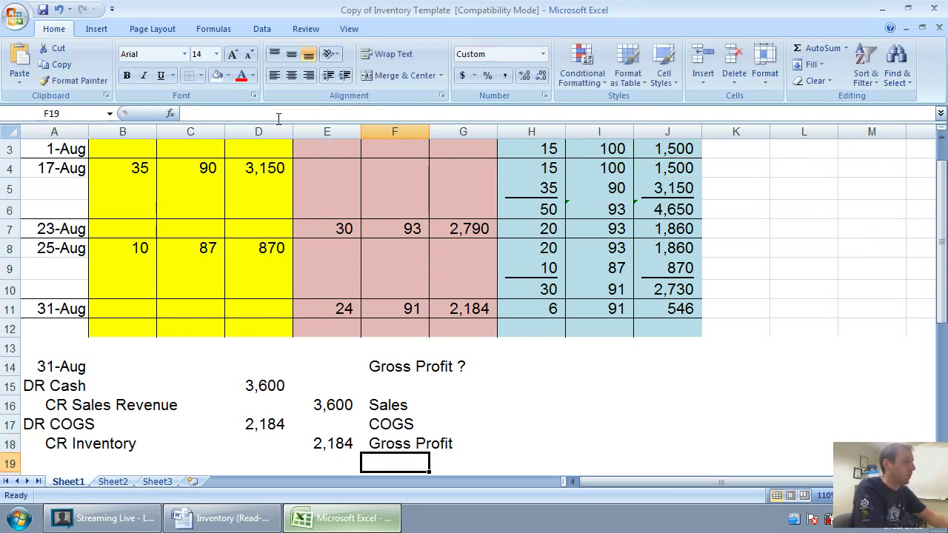
key("Up")
key("Up")
key("Right")
key("Up")
key("Right")
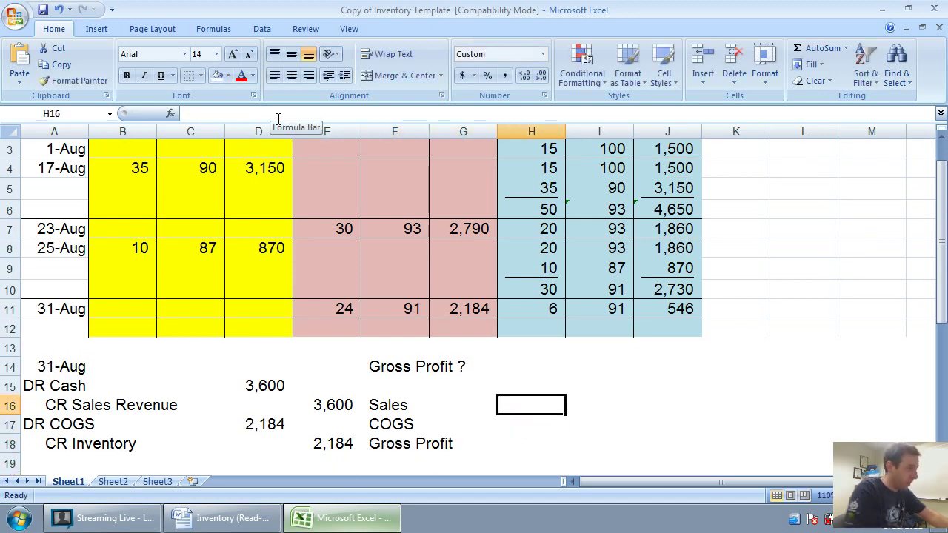
- Enter the sales total =54*150 (8,100) in H16
left_click(222, 518)
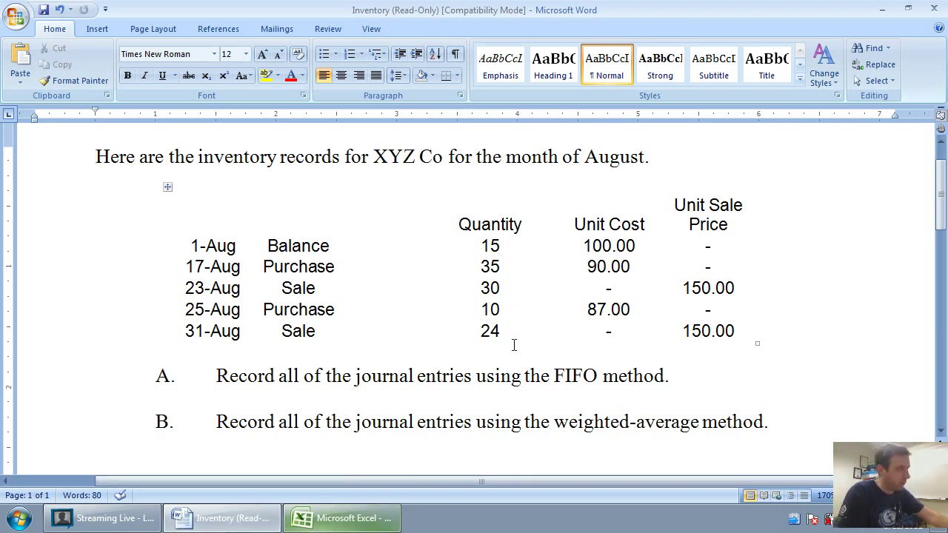
left_click(267, 522)
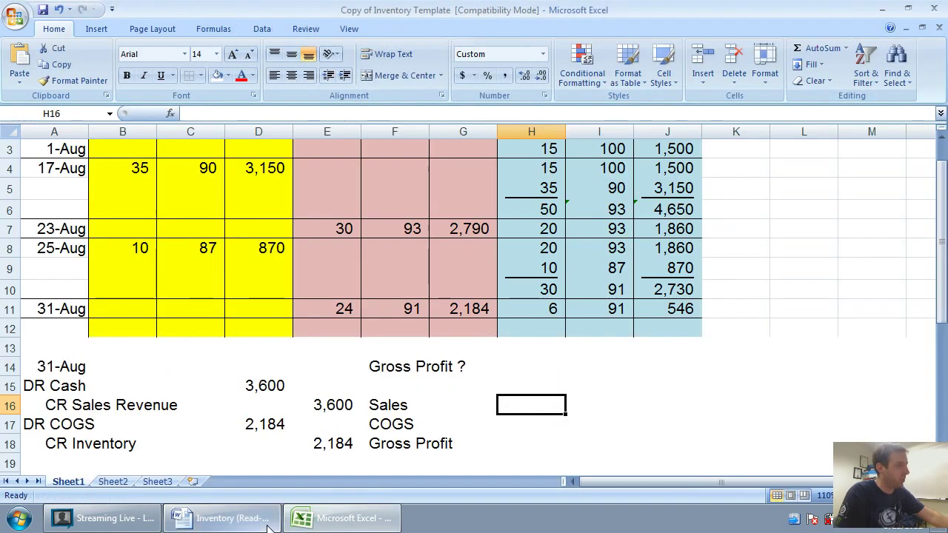
type("=")
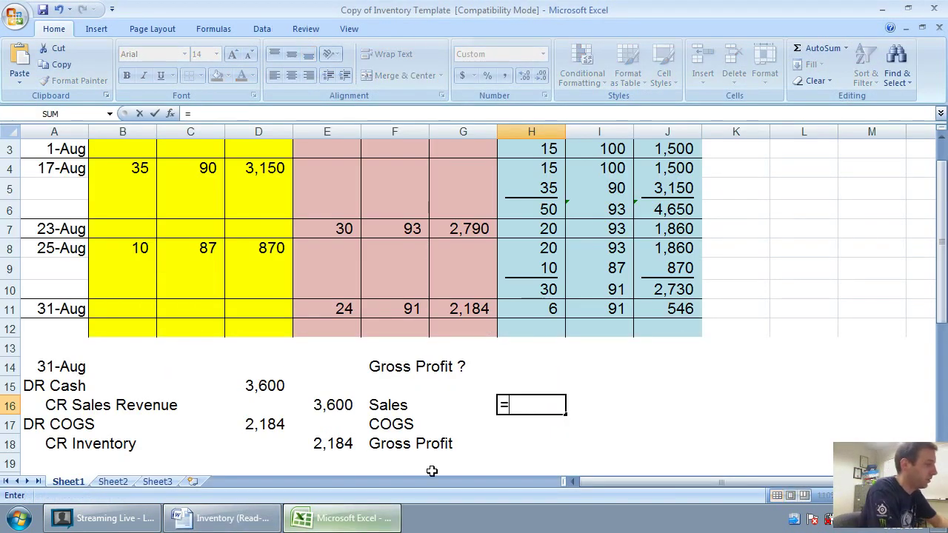
type("54")
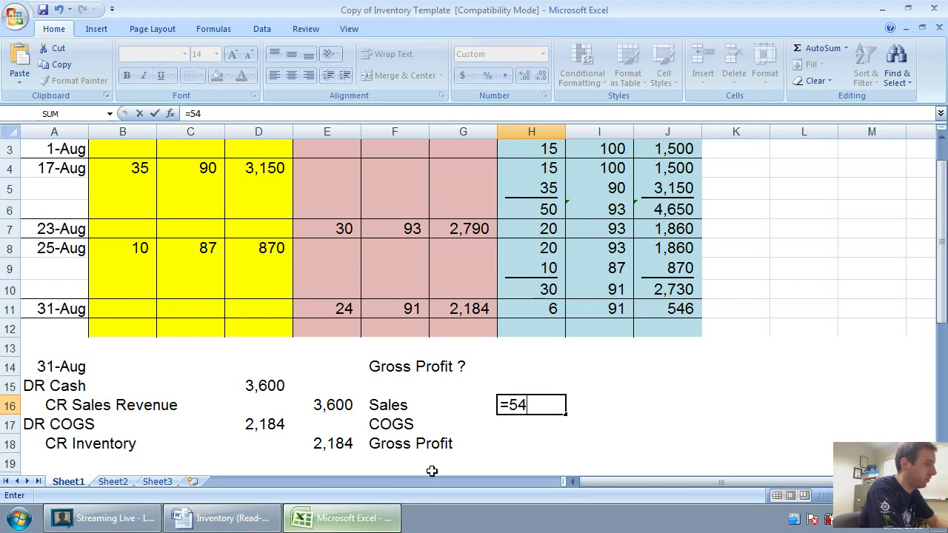
type("*150")
key("Return")
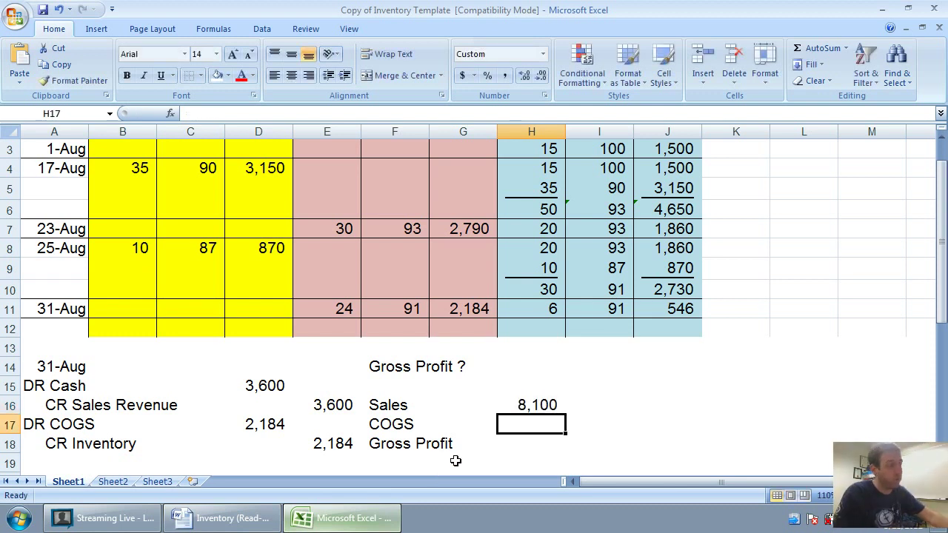
- Sum the two cost-of-goods-sold figures =G7+G11 (4,974) in H17
type("=")
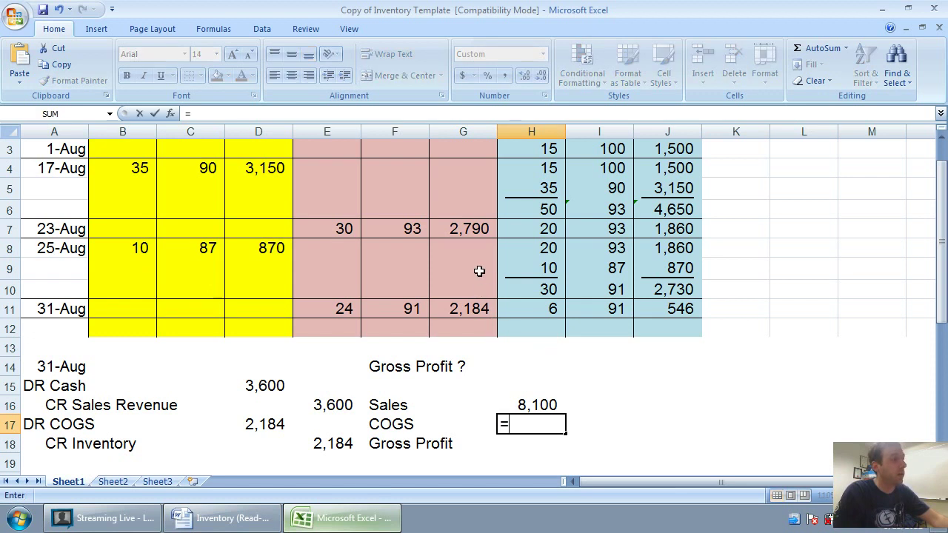
left_click(463, 223)
type("+")
left_click(463, 309)
scroll(473, 328, "up", 1)
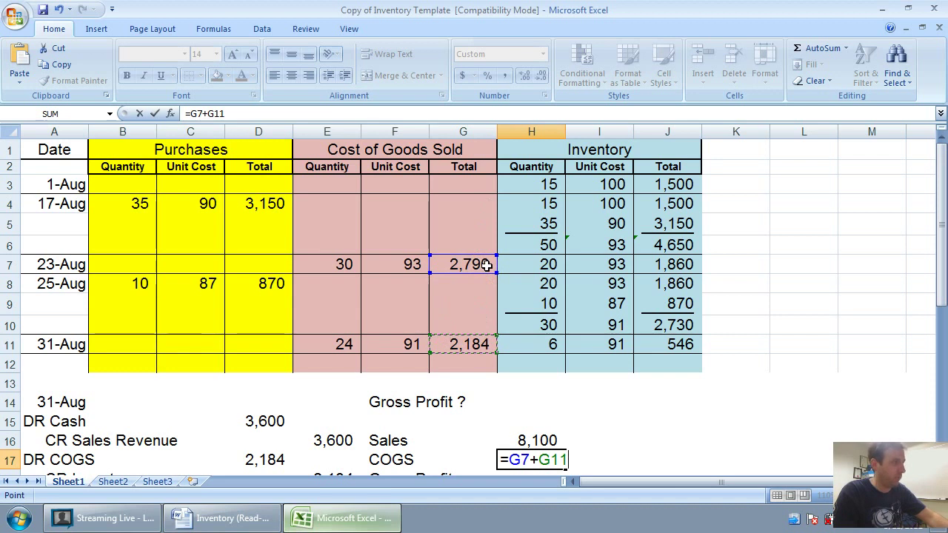
key("Return")
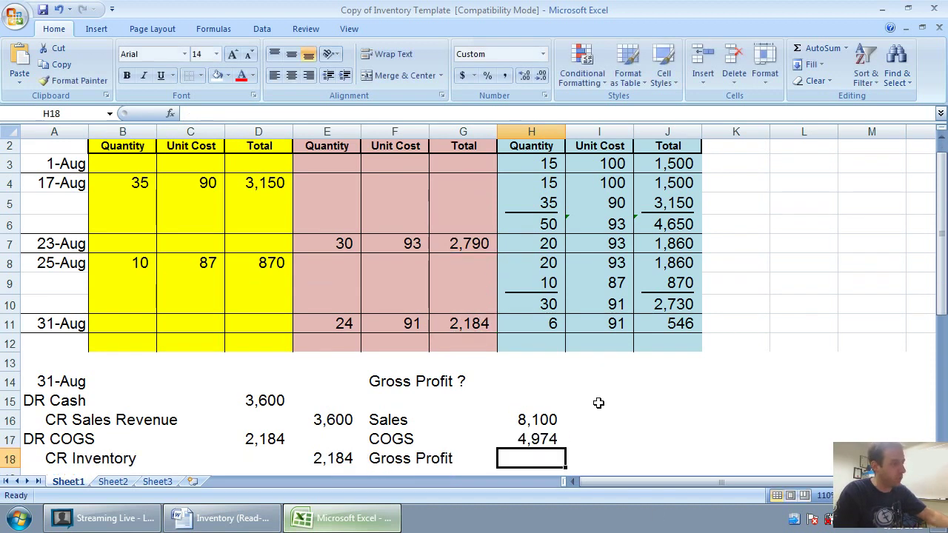
- Compute gross profit as =H16-H17 in H18
type("=")
left_click(537, 419)
type("-")
left_click(540, 437)
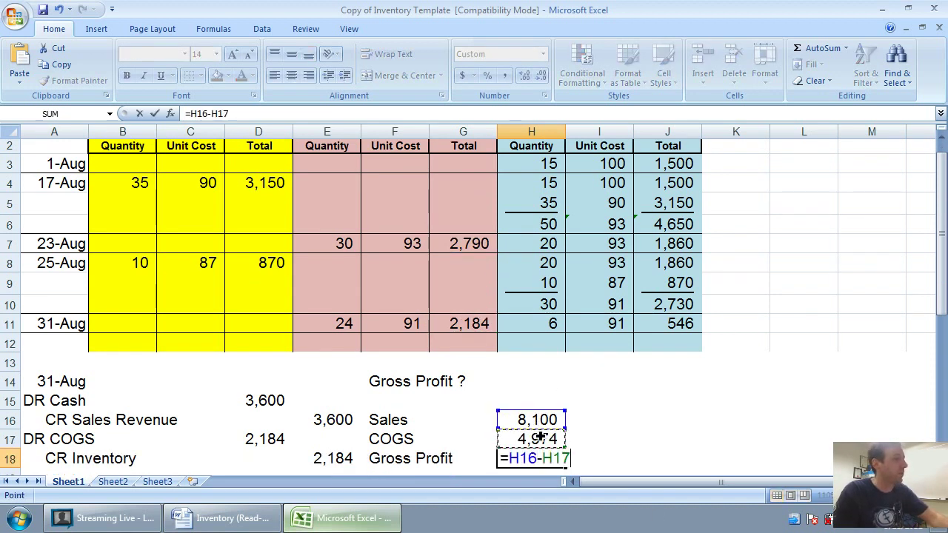
key("Return")
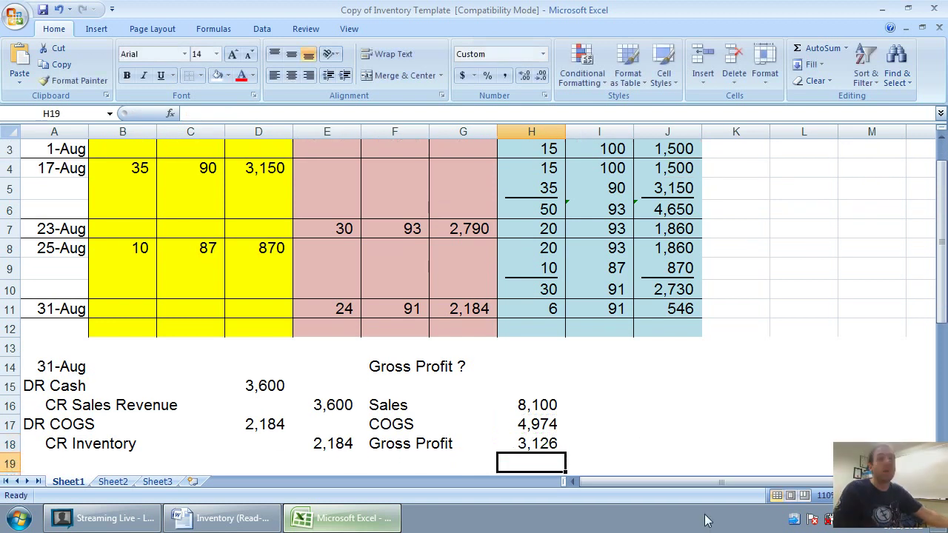